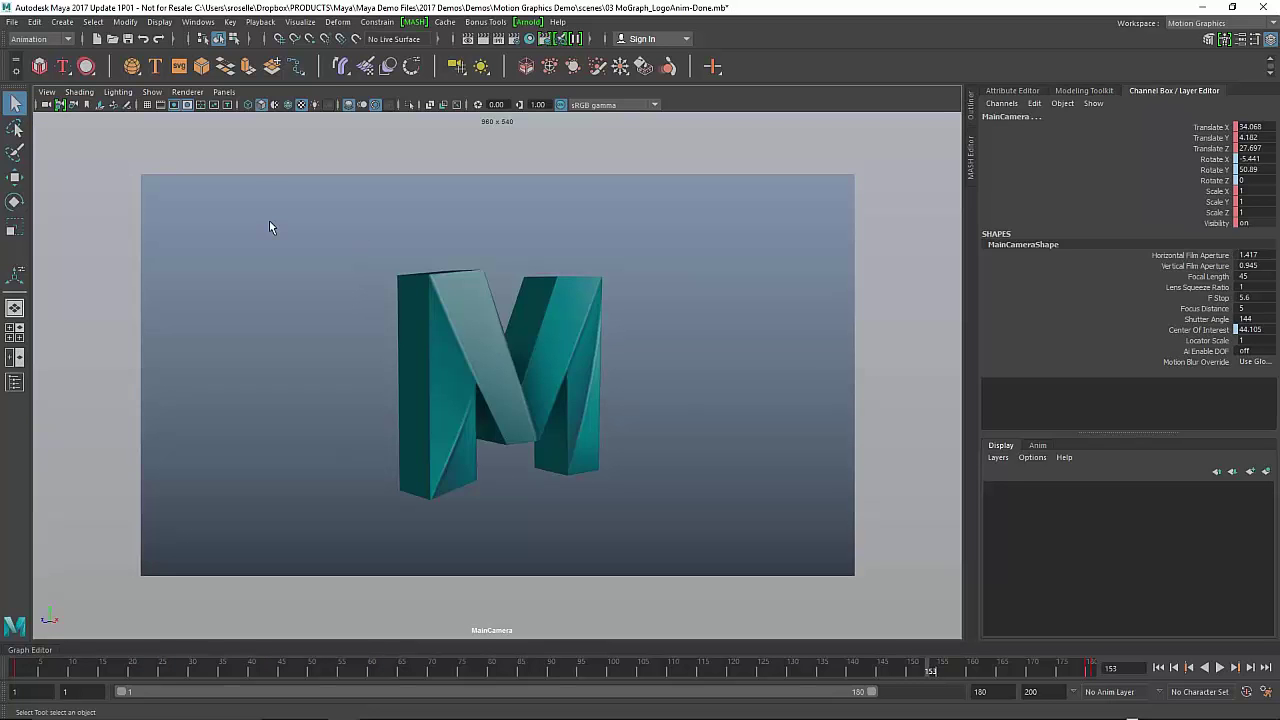
- Select MayaLogoMesh instead of the camera and look over the MASH menu without choosing a command
left_click(269, 220)
left_click(472, 338)
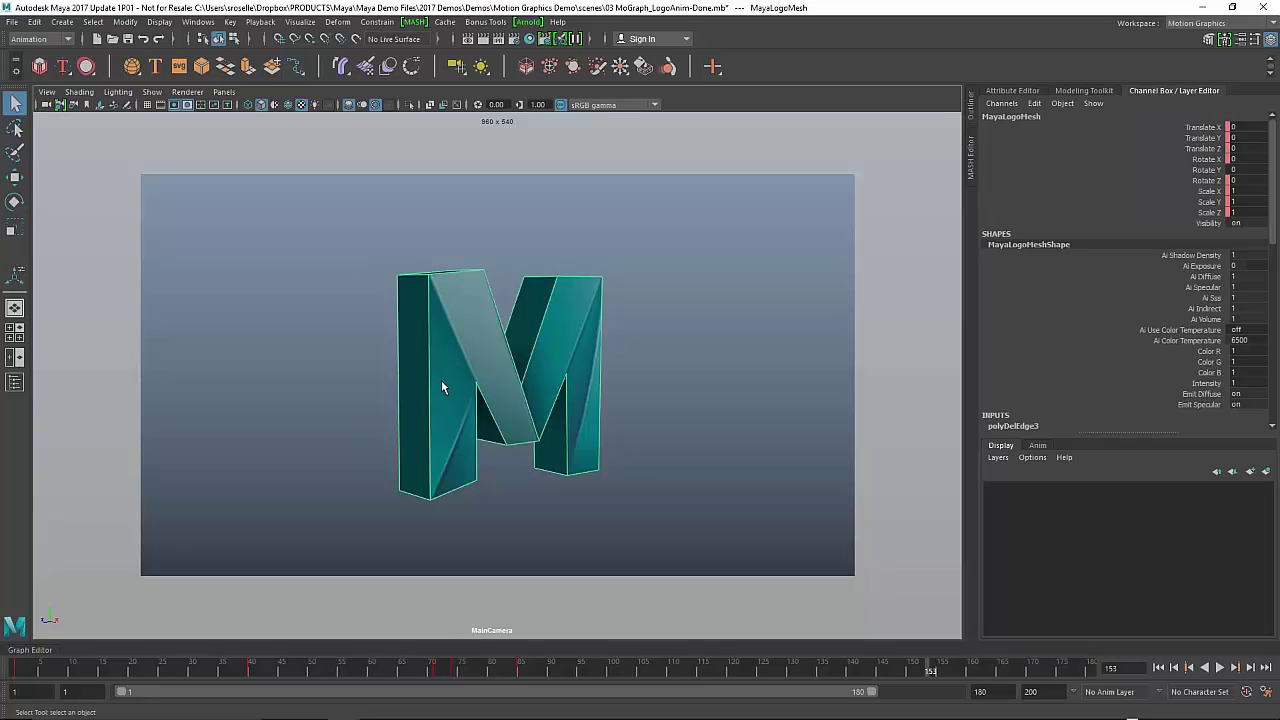
left_click(414, 21)
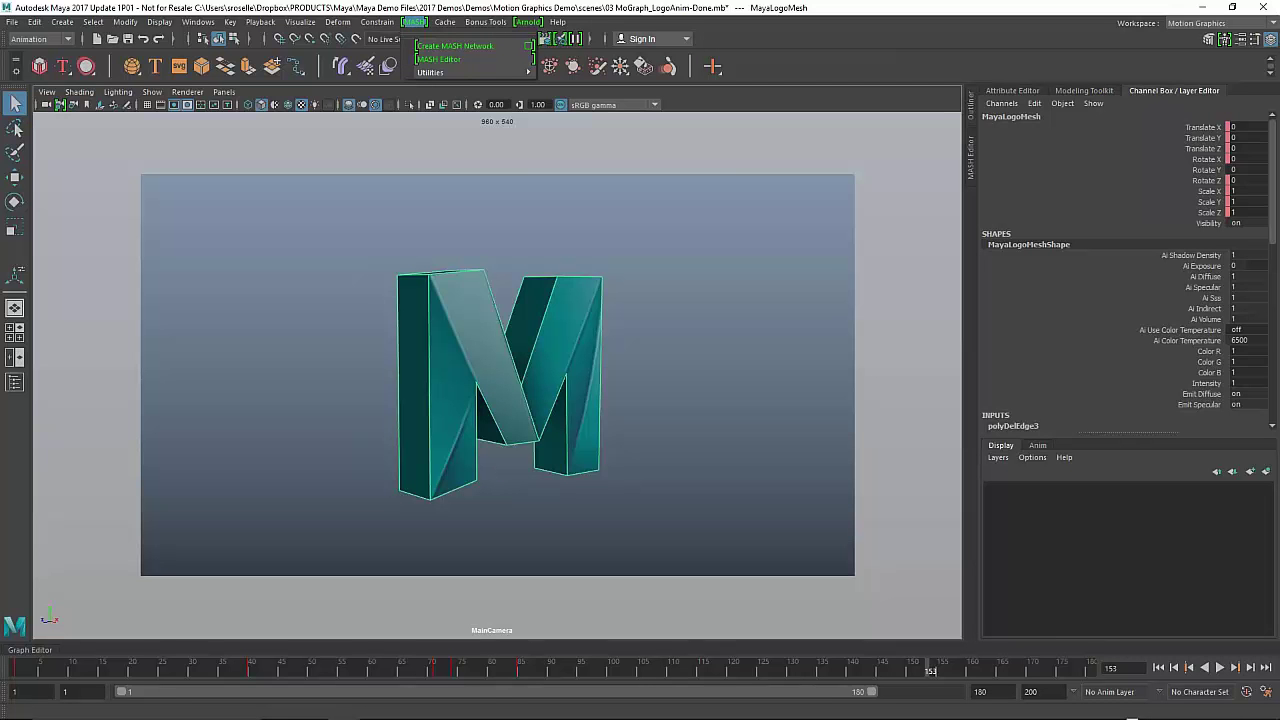
left_click(405, 23)
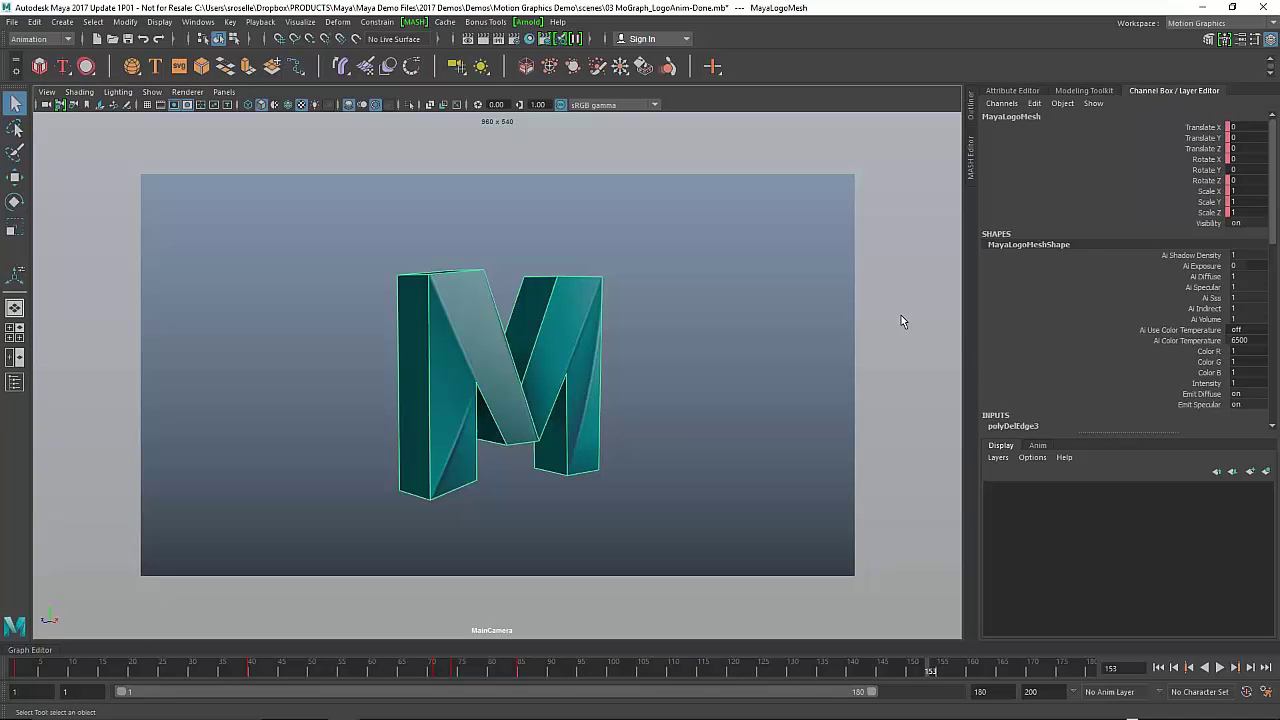
- Select cube1 in the Outliner and create the MASH5 network from it, then collapse the Outliner
left_click(972, 112)
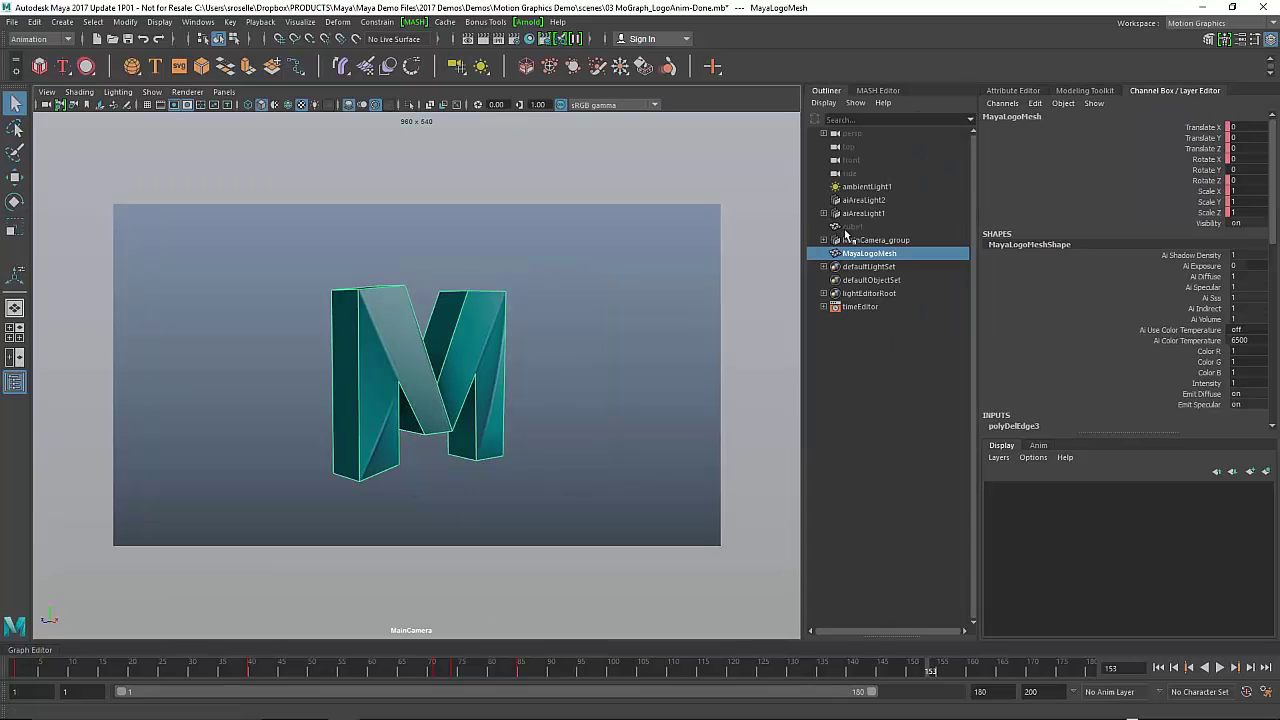
left_click(848, 227)
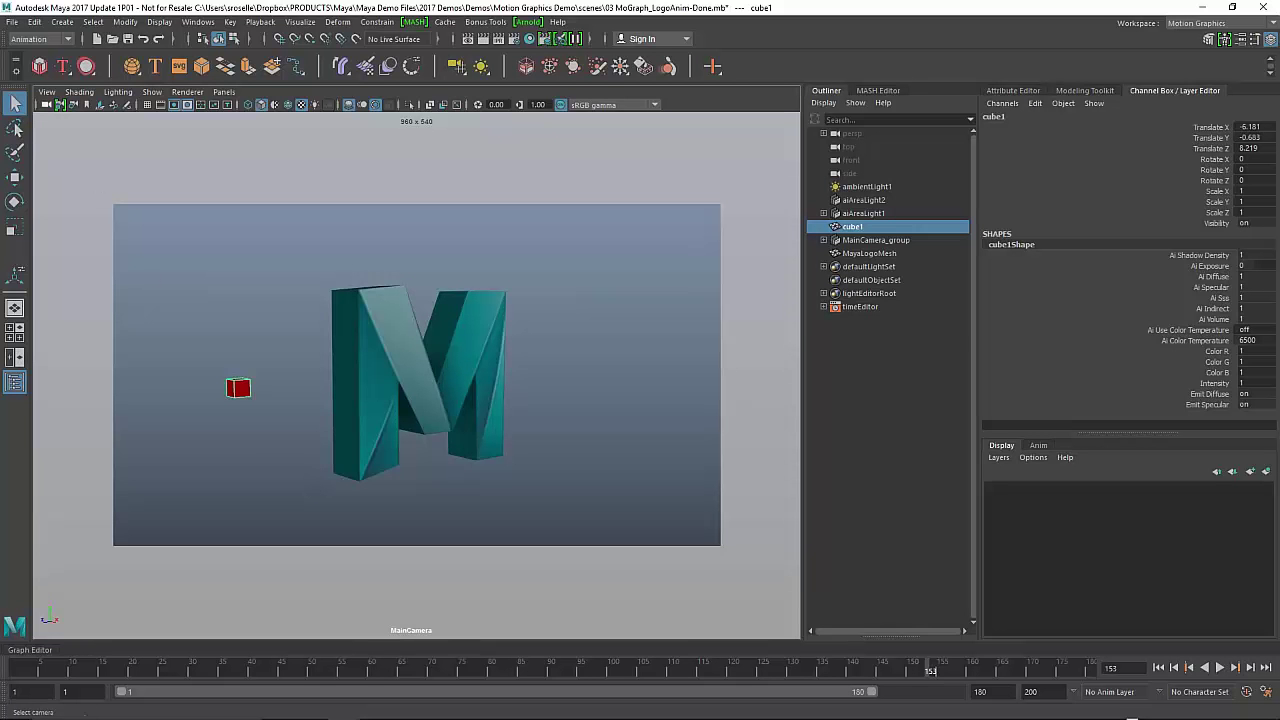
left_click(40, 66)
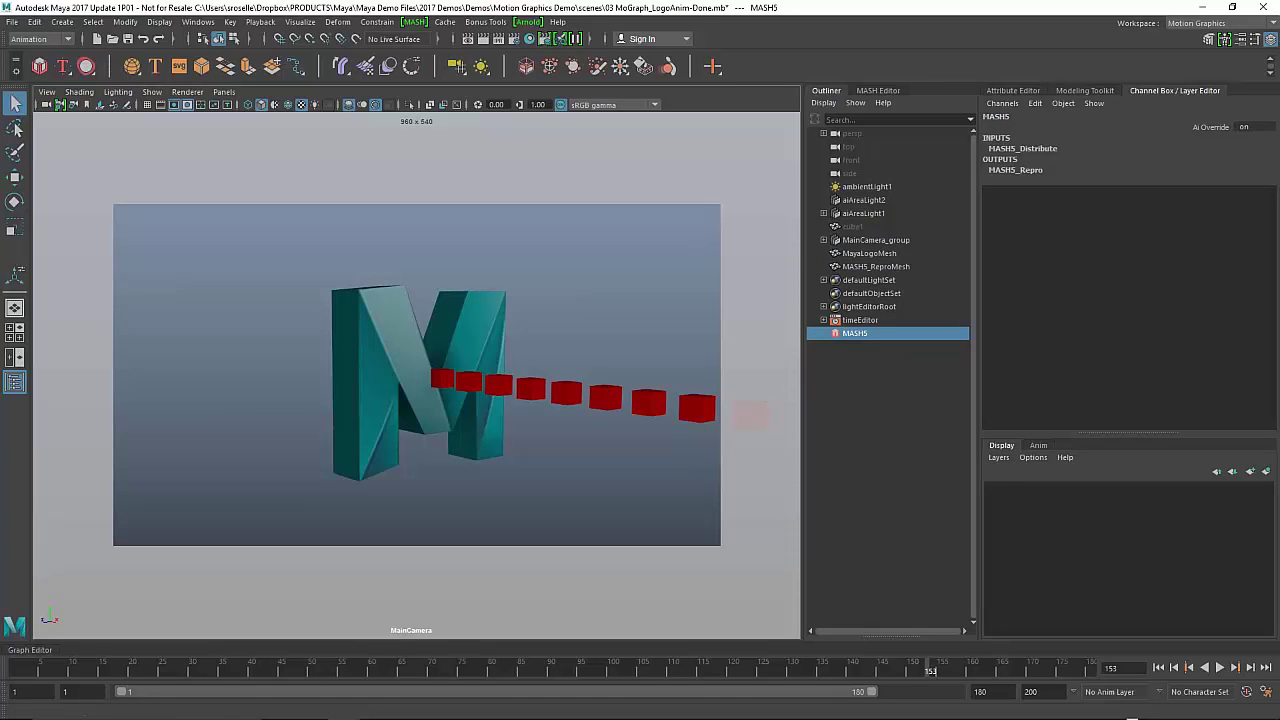
left_click(843, 95)
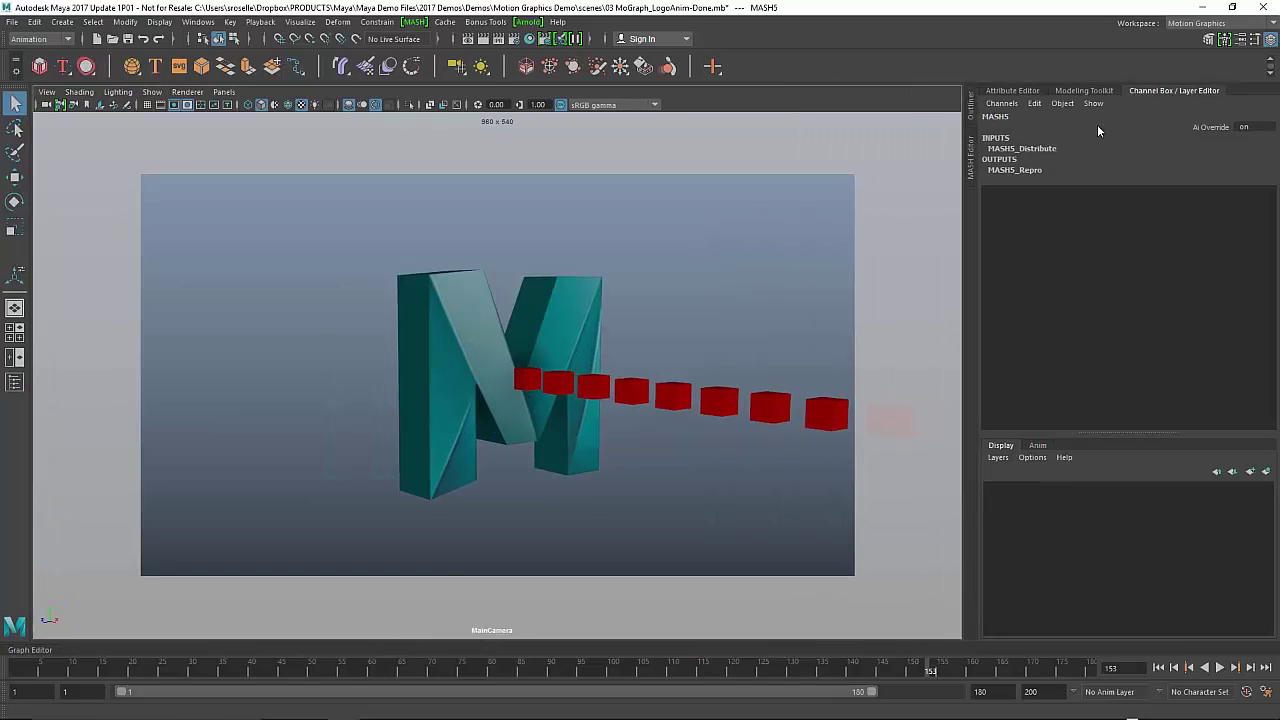
- In the MASH5_Distribute settings, adjust the Distance X spacing and Number of Points of the cube row
key("ctrl+a")
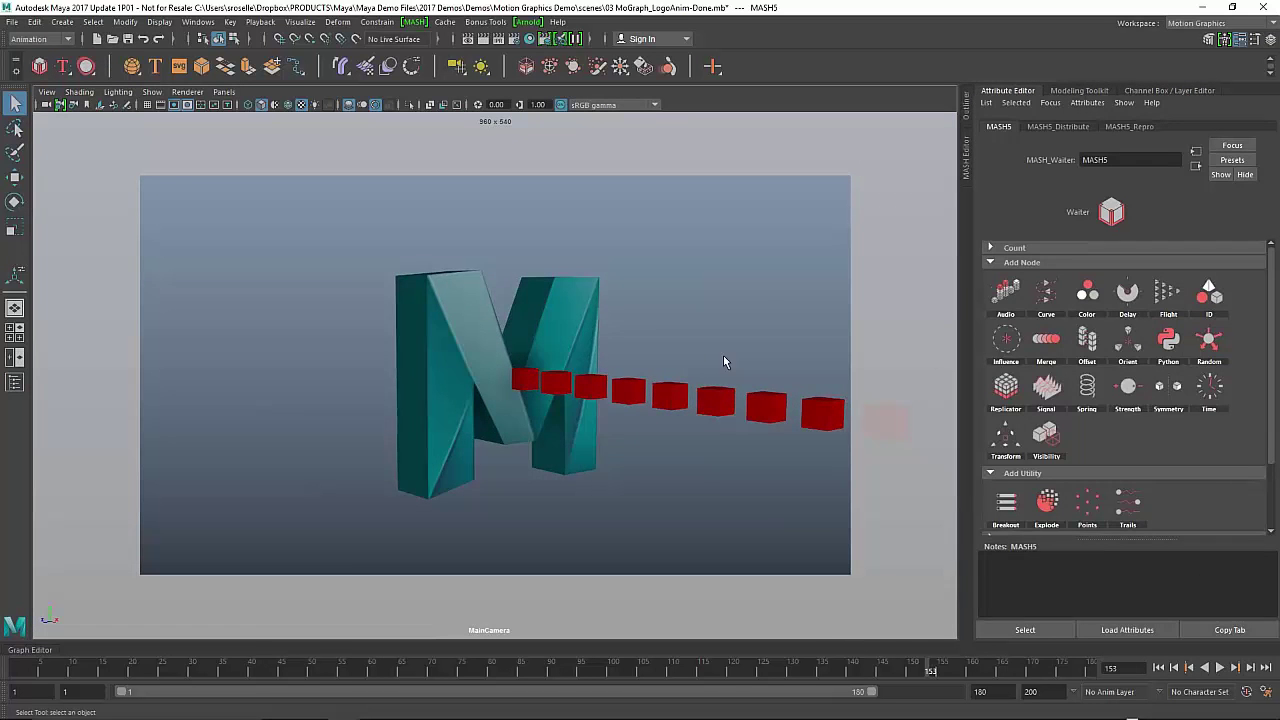
mouse_move(723, 355)
middle_mouse_down("alt")
mouse_move(600, 334)
mouse_move(719, 341)
middle_mouse_up("alt")
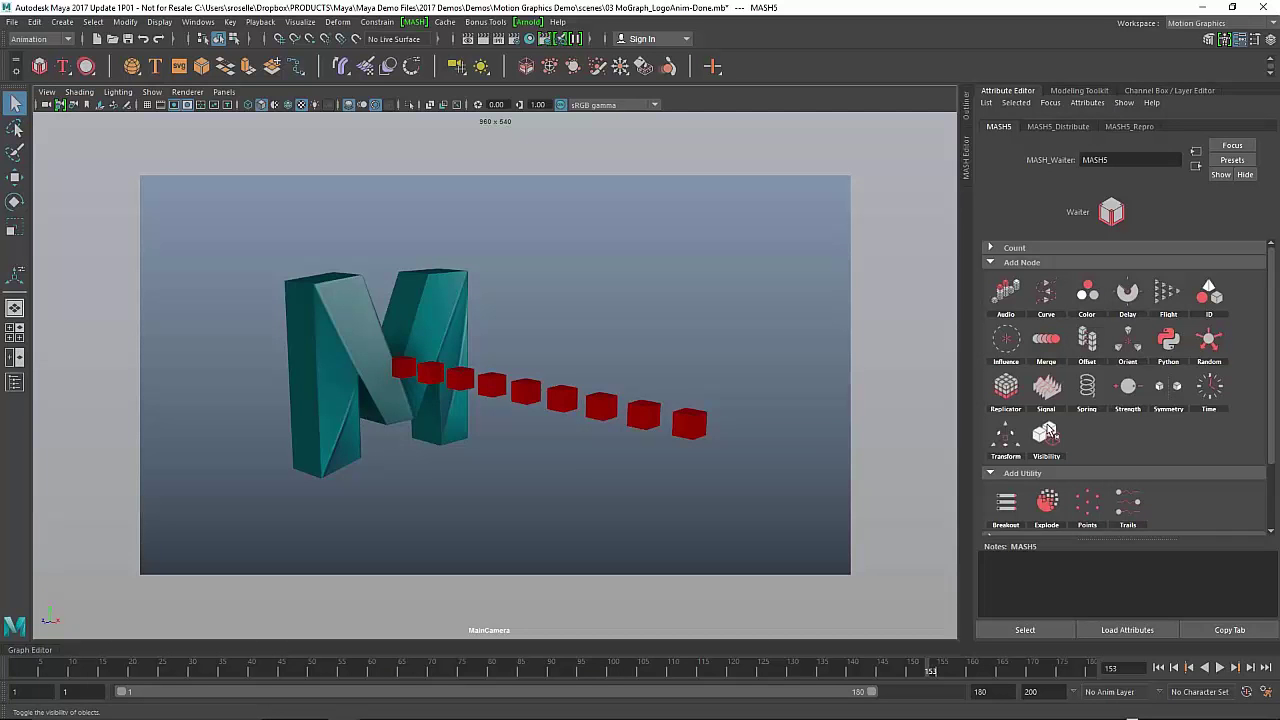
left_click(1036, 127)
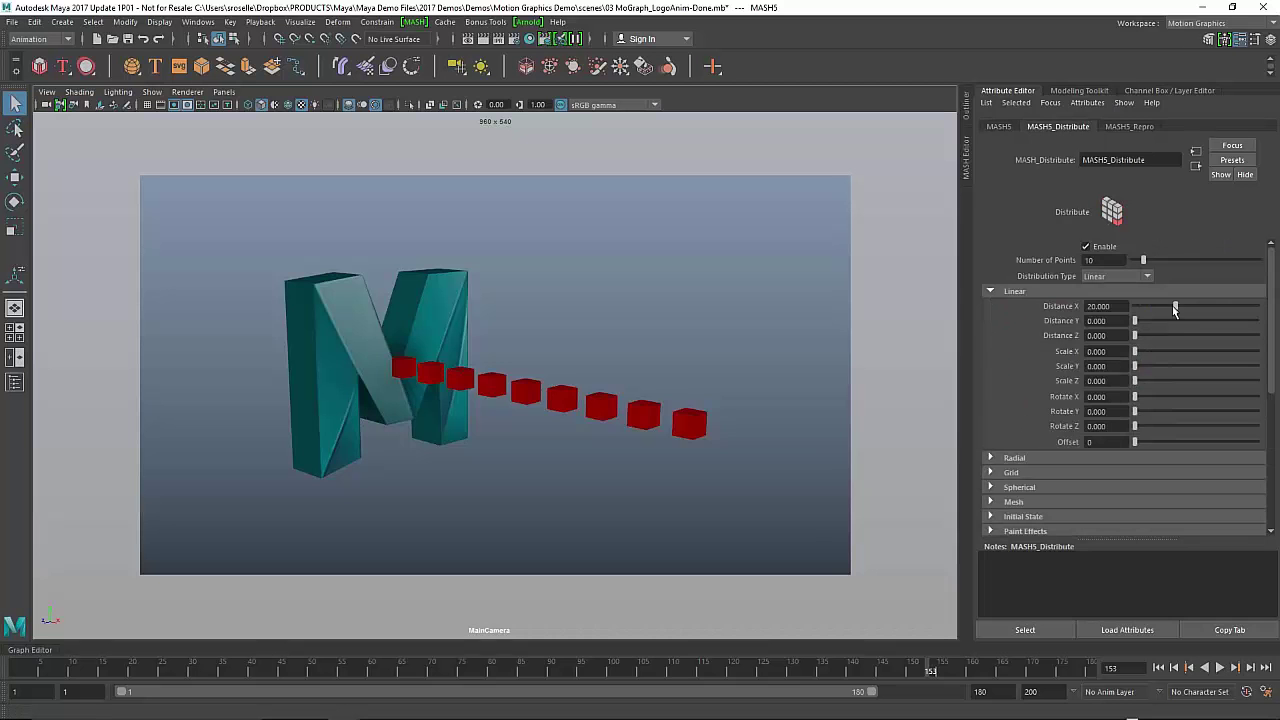
mouse_move(1174, 311)
left_mouse_down()
mouse_move(1188, 304)
mouse_move(1145, 306)
mouse_move(1215, 306)
mouse_move(1108, 307)
mouse_move(1189, 306)
left_mouse_up()
mouse_move(1143, 260)
left_mouse_down()
mouse_move(1165, 283)
mouse_move(1172, 268)
mouse_move(1153, 262)
left_mouse_up()
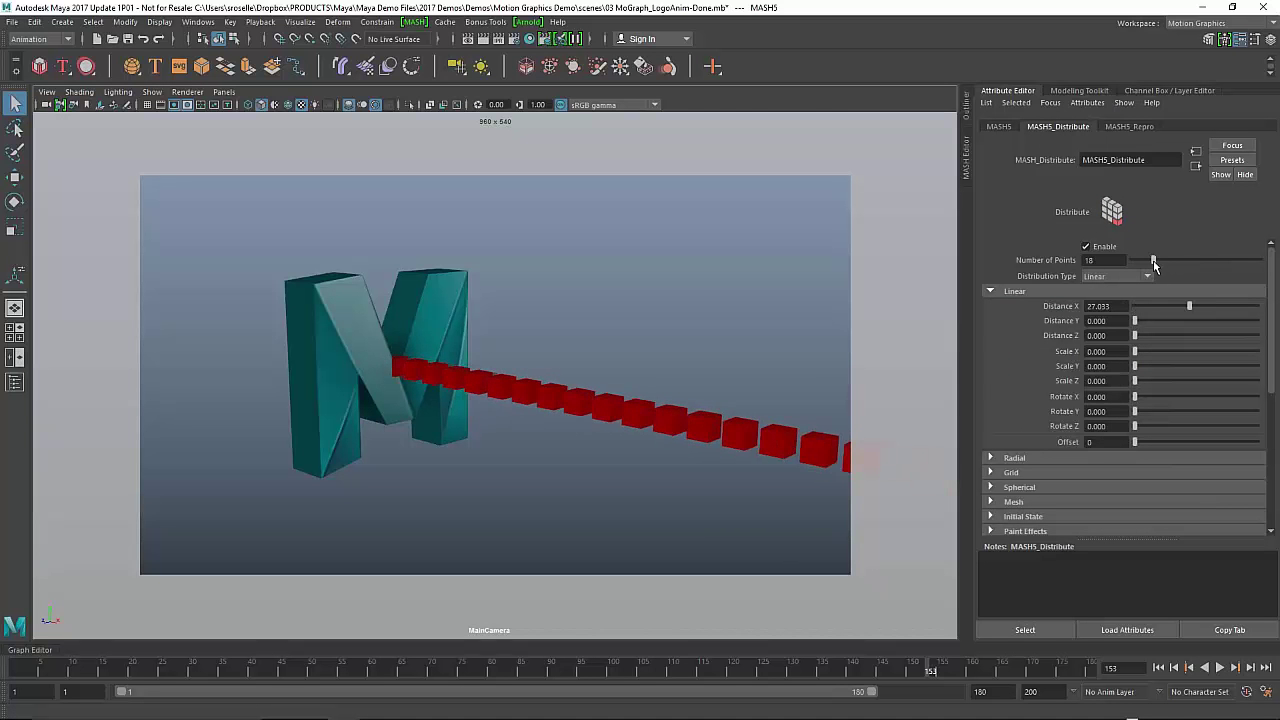
- Try a Radial distribution ring with 31 cubes
left_click(1100, 276)
left_click(1100, 296)
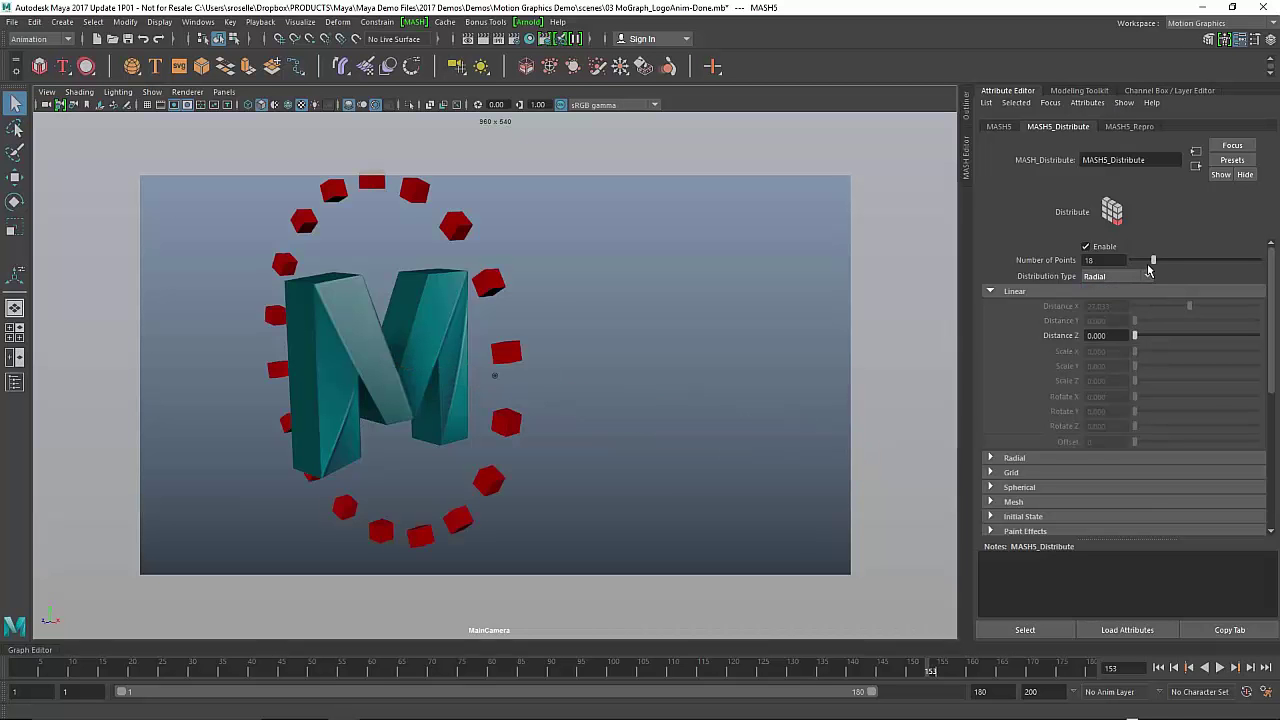
mouse_move(1152, 262)
left_mouse_down()
mouse_move(1190, 262)
mouse_move(1171, 262)
left_mouse_up()
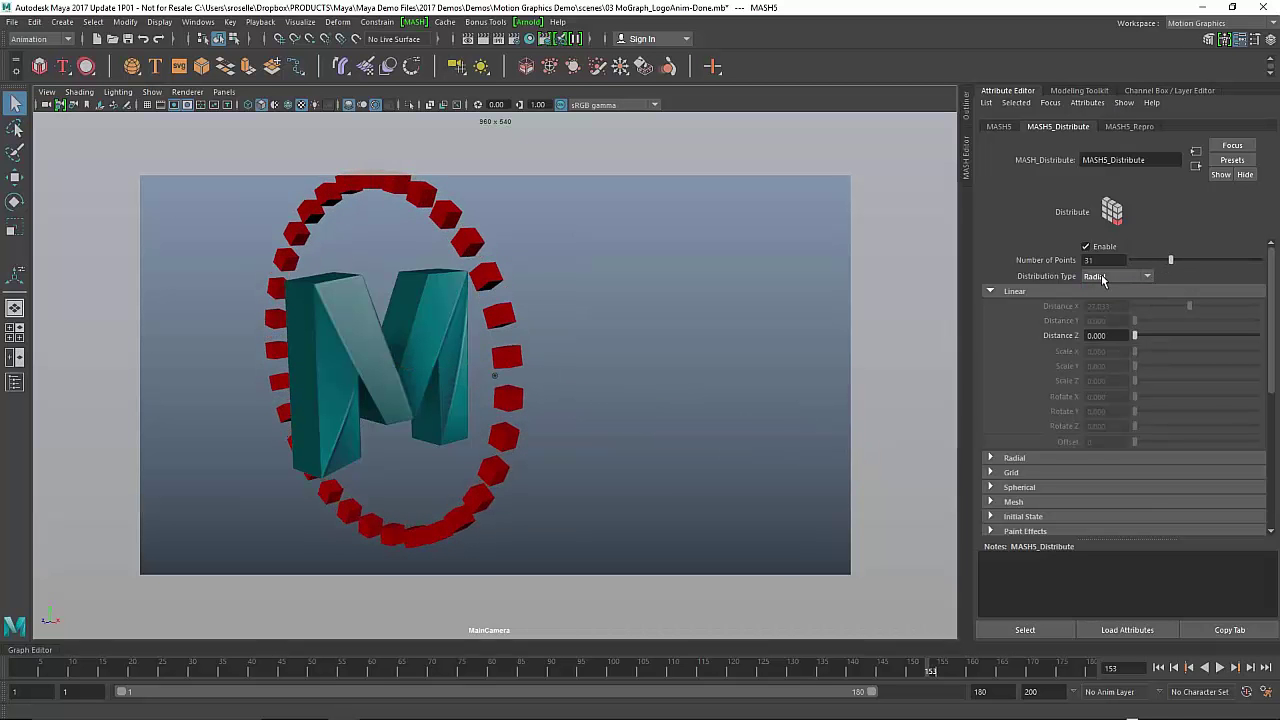
- Switch the distribution to Spherical with 1000 points
left_click(1103, 277)
left_click(1115, 328)
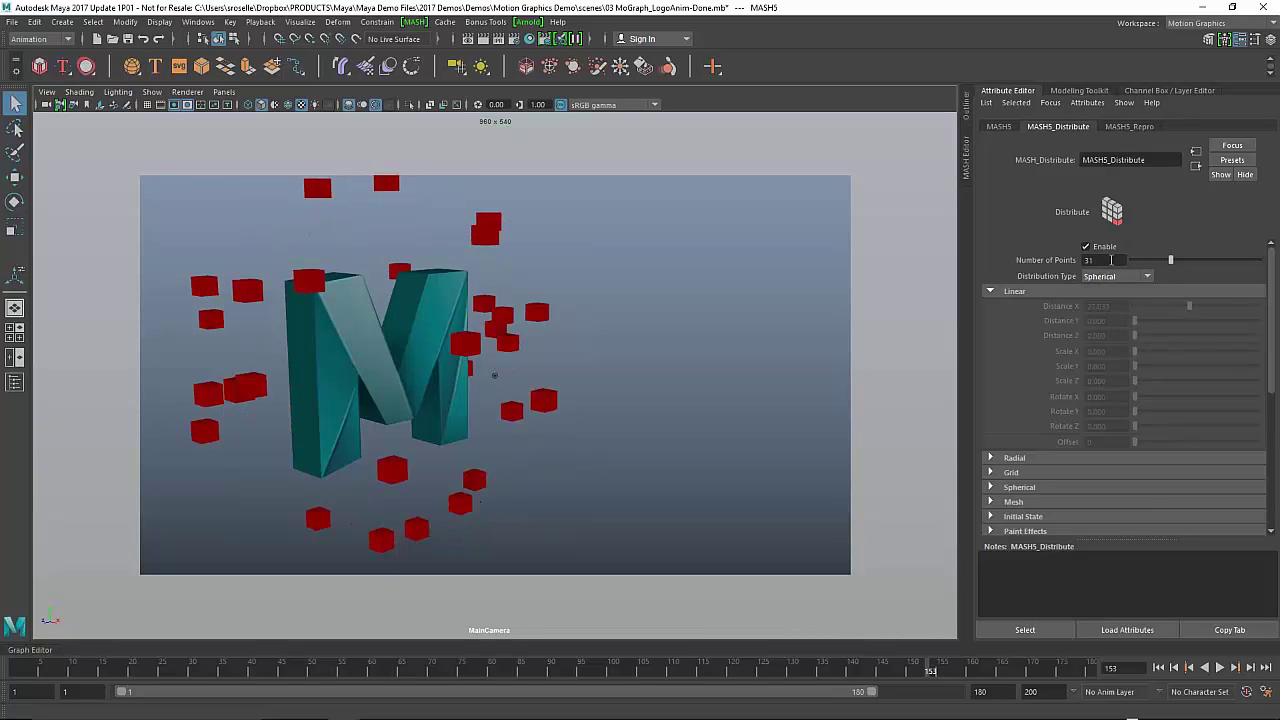
double_click(1110, 260)
type("1000")
key("Return")
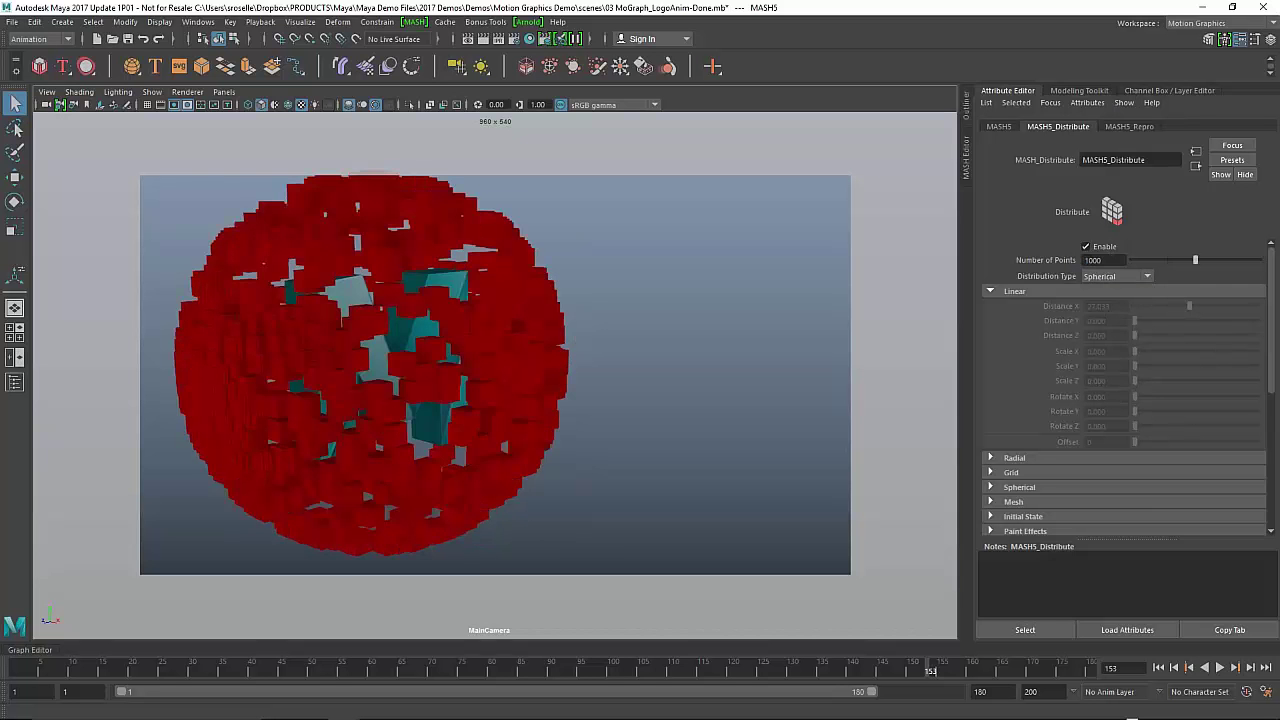
scroll(576, 428, "down", 3)
scroll(576, 428, "down", 1)
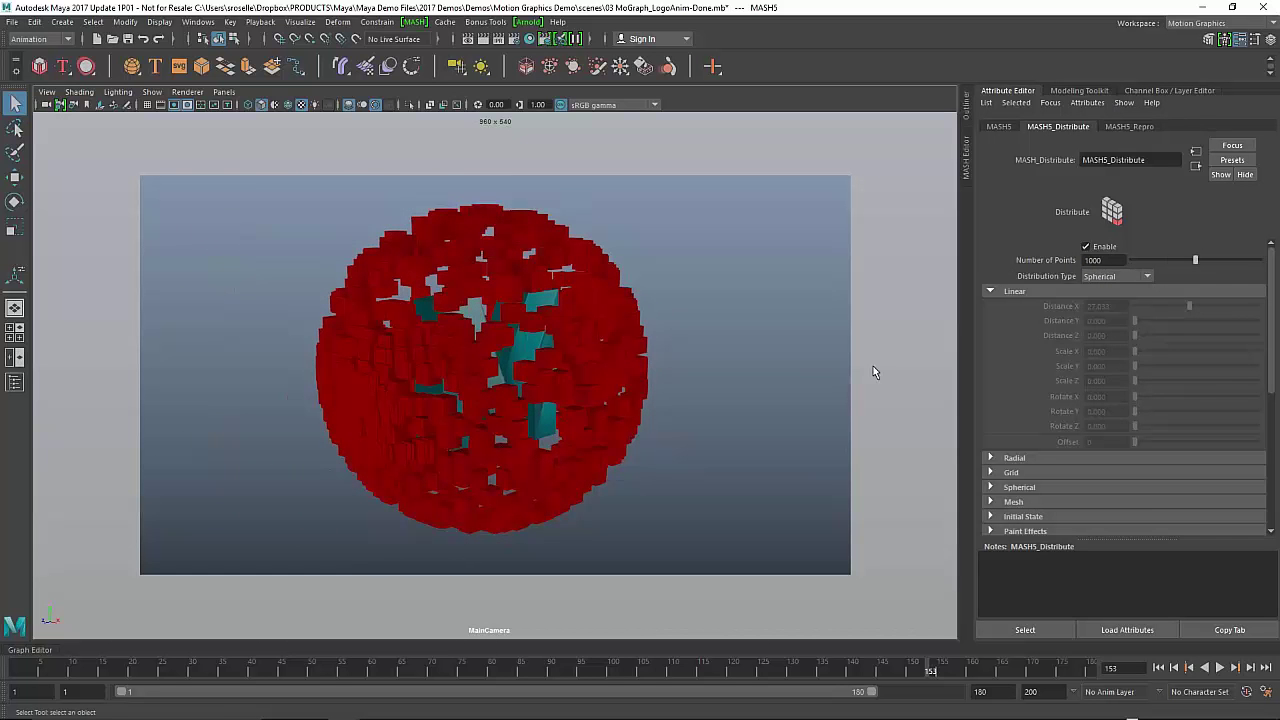
- Use Mesh distribution with MayaLogoMesh as Input Mesh, then play from the start
left_click(1126, 277)
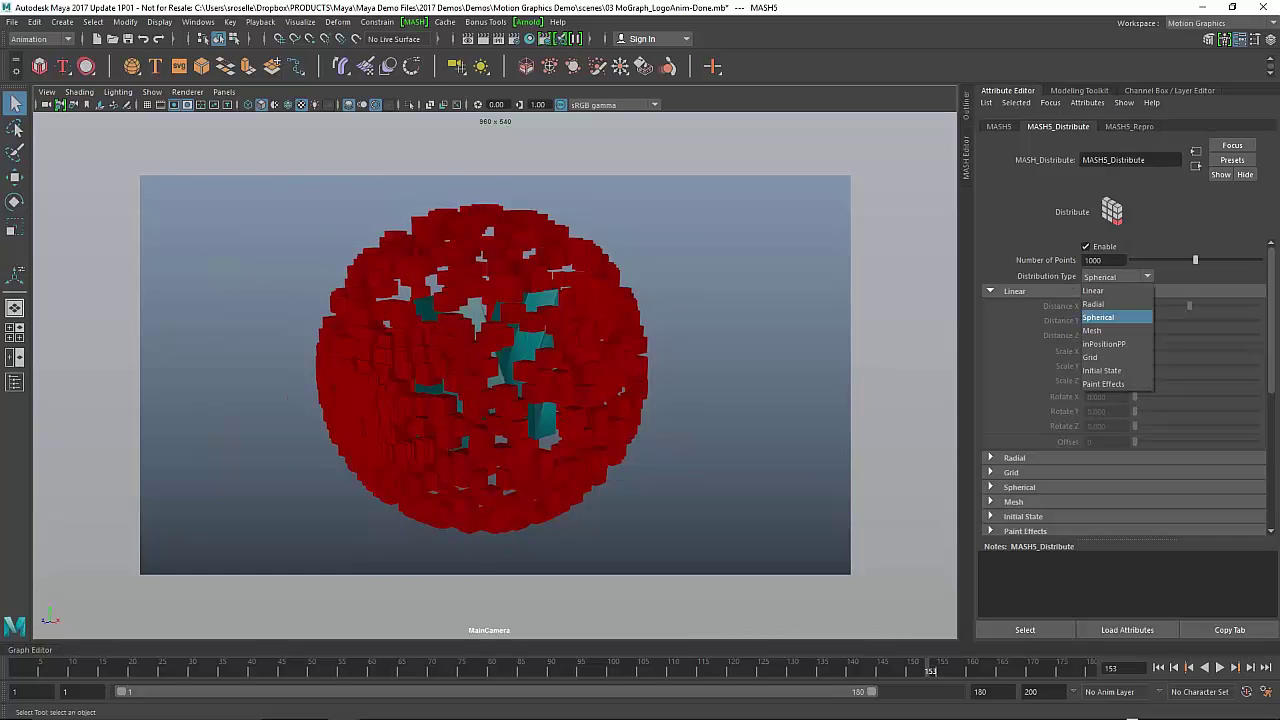
left_click(1110, 336)
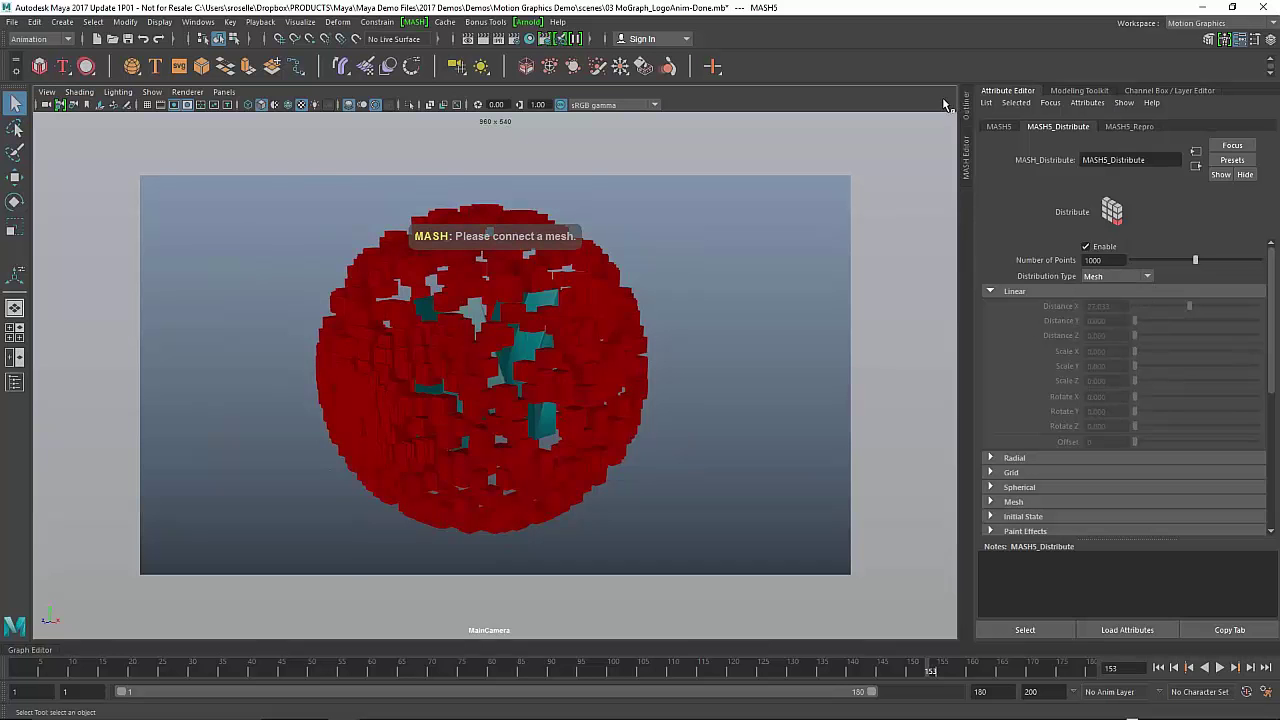
left_click(995, 291)
left_click(991, 349)
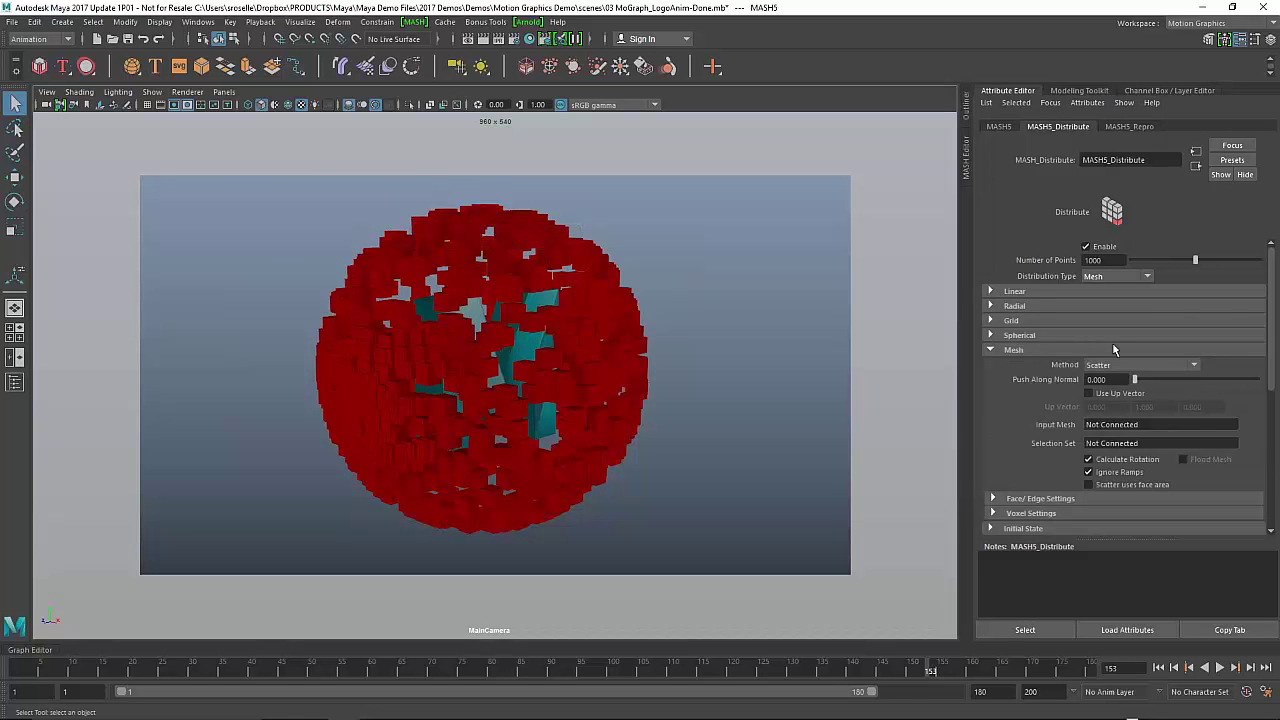
left_click(967, 114)
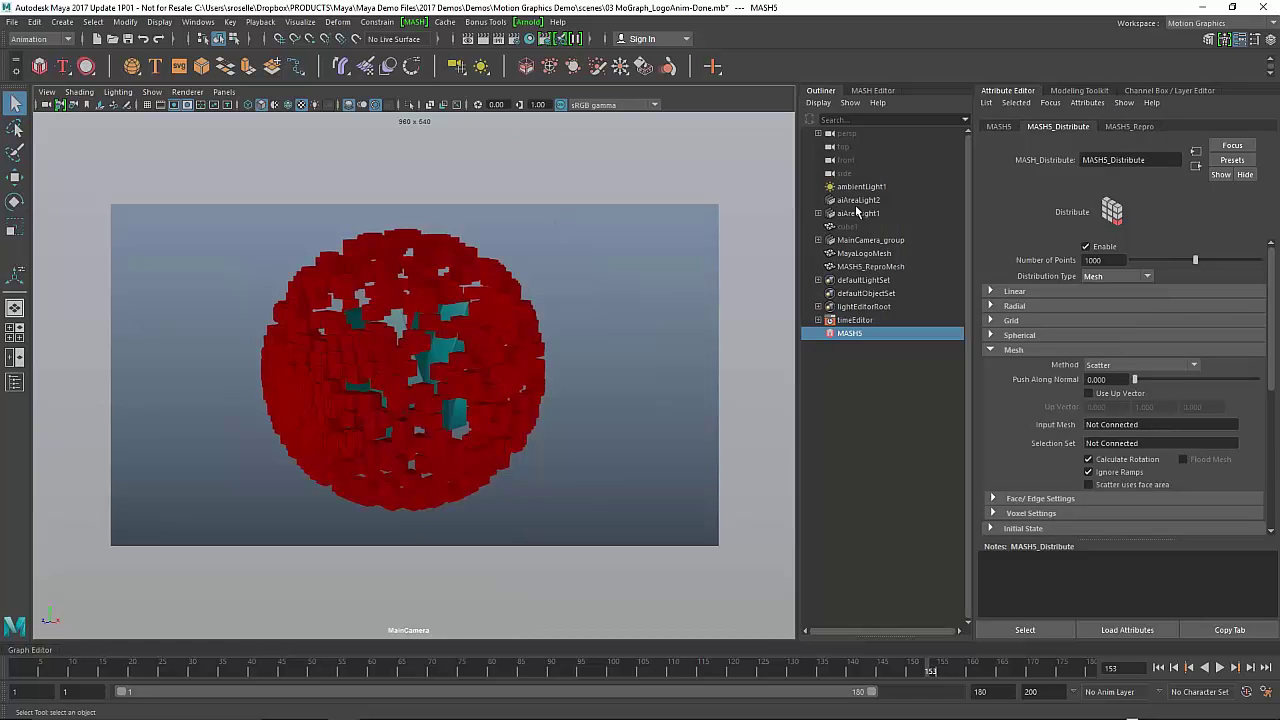
middle_click_drag(904, 262, 1105, 425)
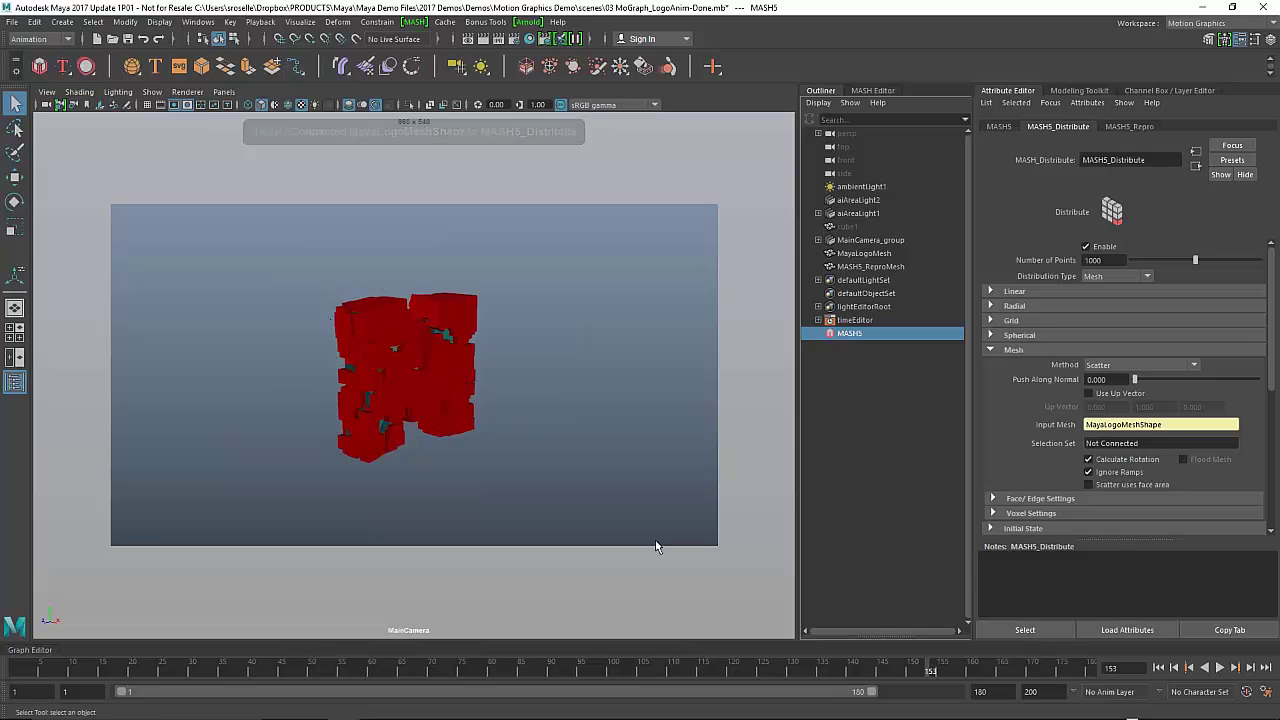
left_click(1158, 667)
left_click(1220, 667)
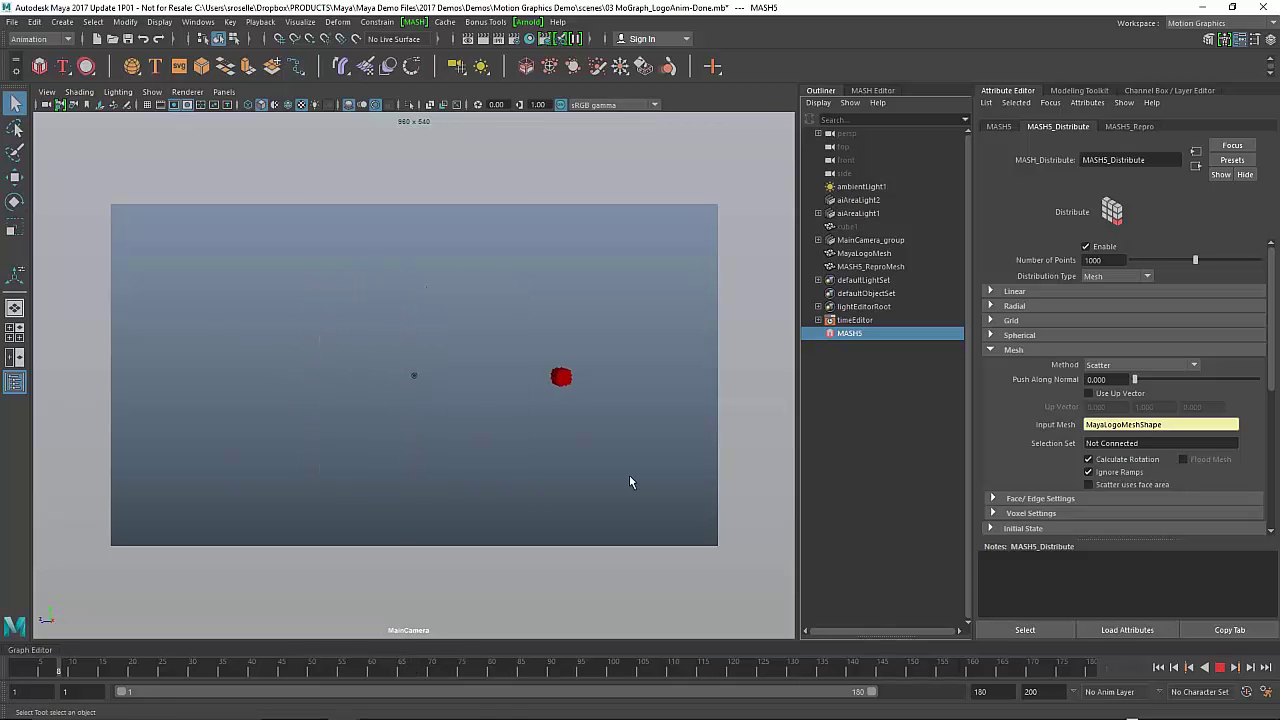
- Stop playback and try the Vertex mesh method to place cubes on the M's vertices
left_click(1221, 668)
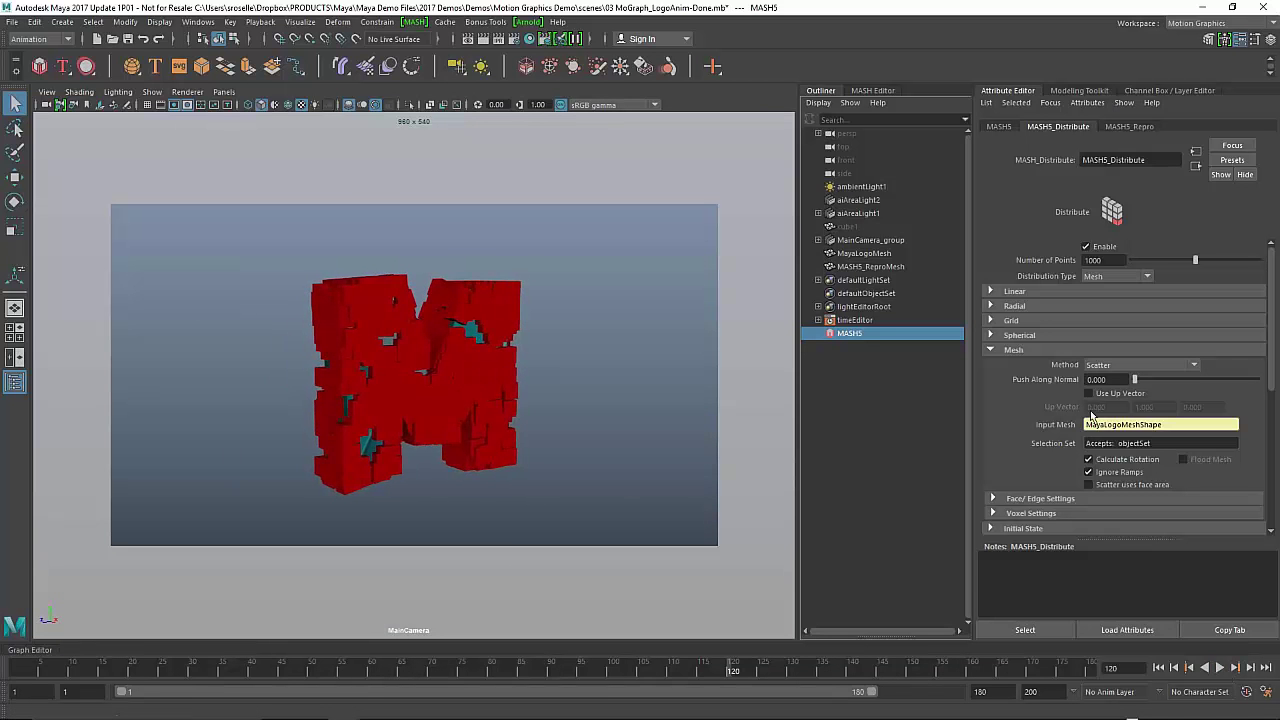
left_click(990, 349)
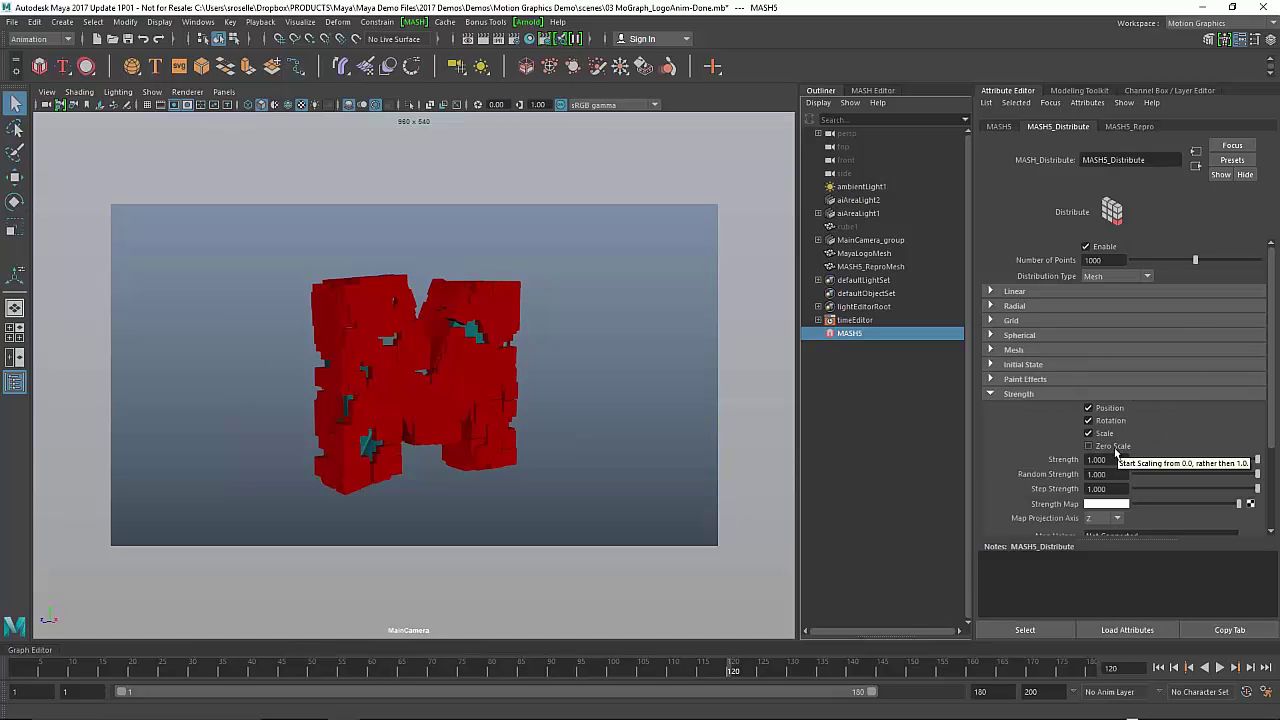
left_click(992, 352)
scroll(1110, 390, "down", 2)
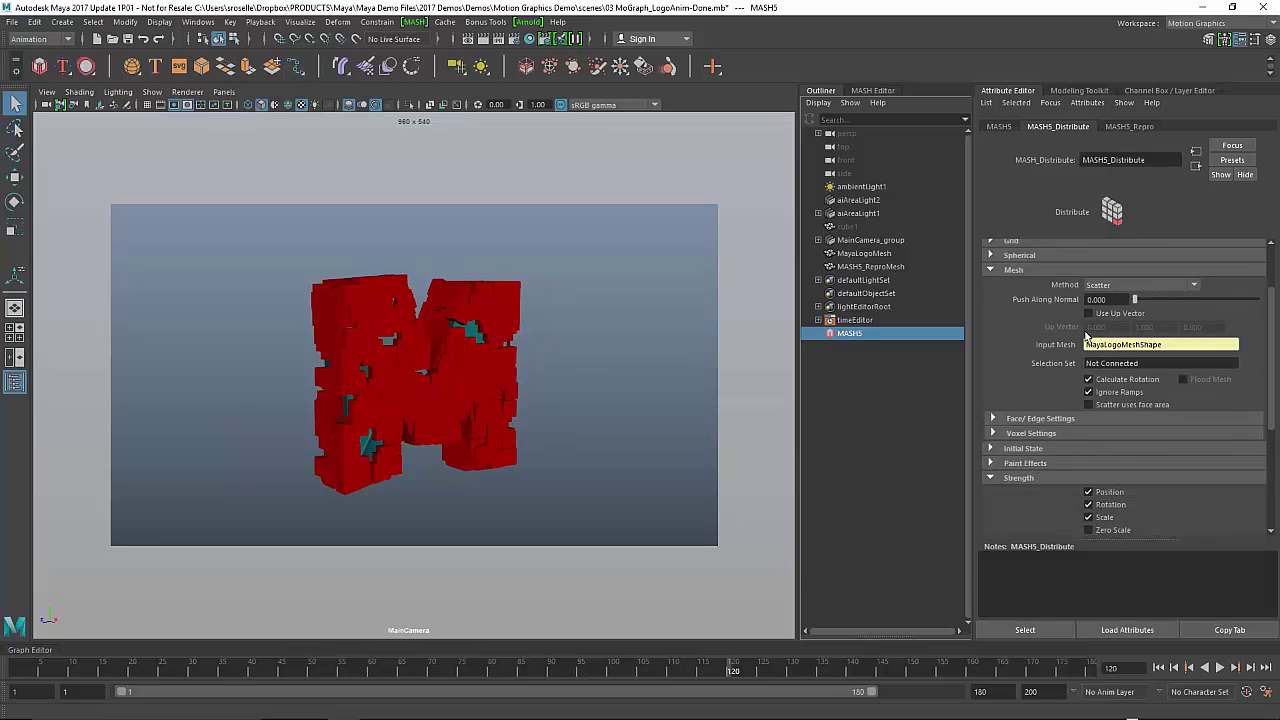
left_click(1108, 286)
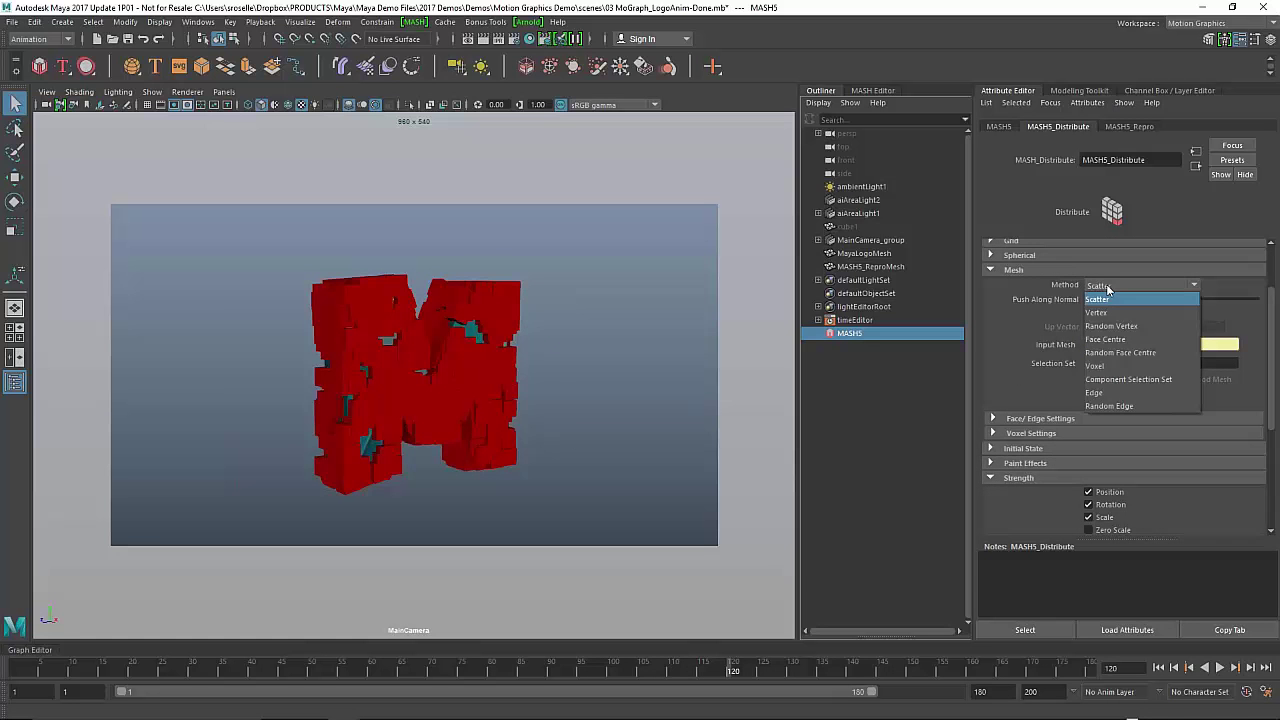
left_click(1100, 312)
- Set the mesh method to Edge with Flood Mesh and Enable Scaling turned on
left_click(1115, 286)
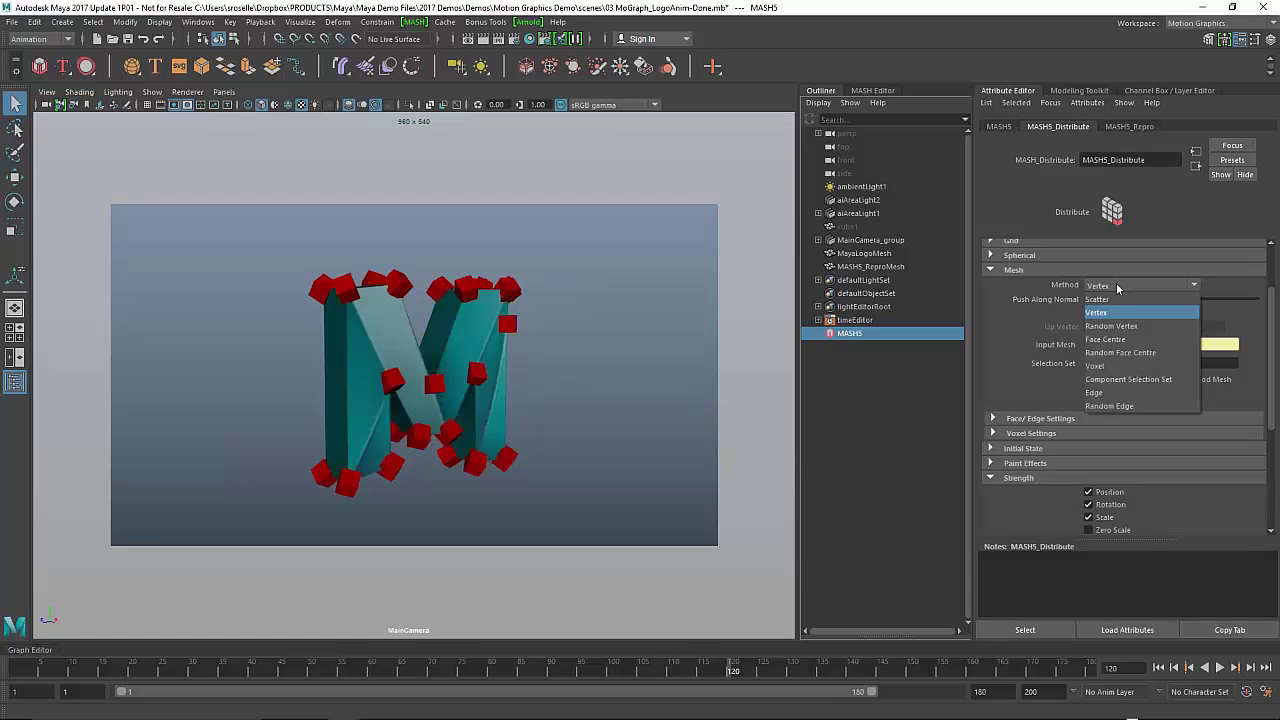
left_click(1100, 392)
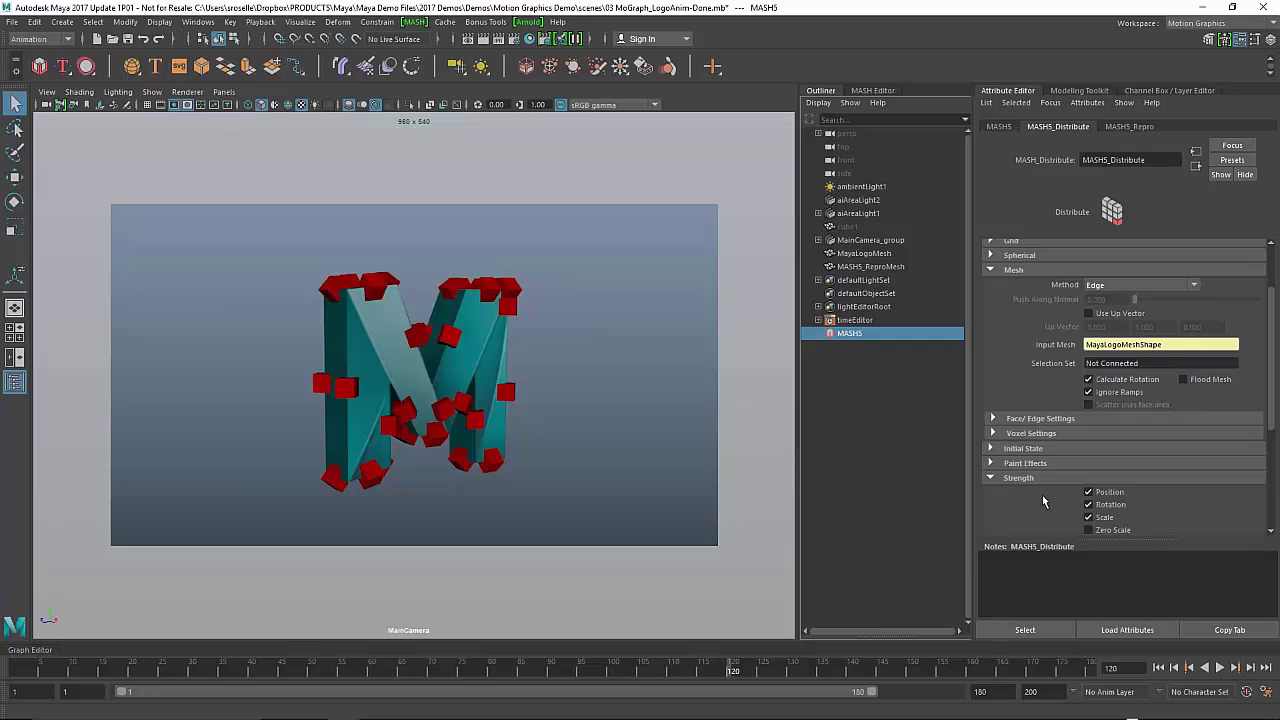
left_click(1194, 381)
left_click(1060, 420)
left_click(1092, 433)
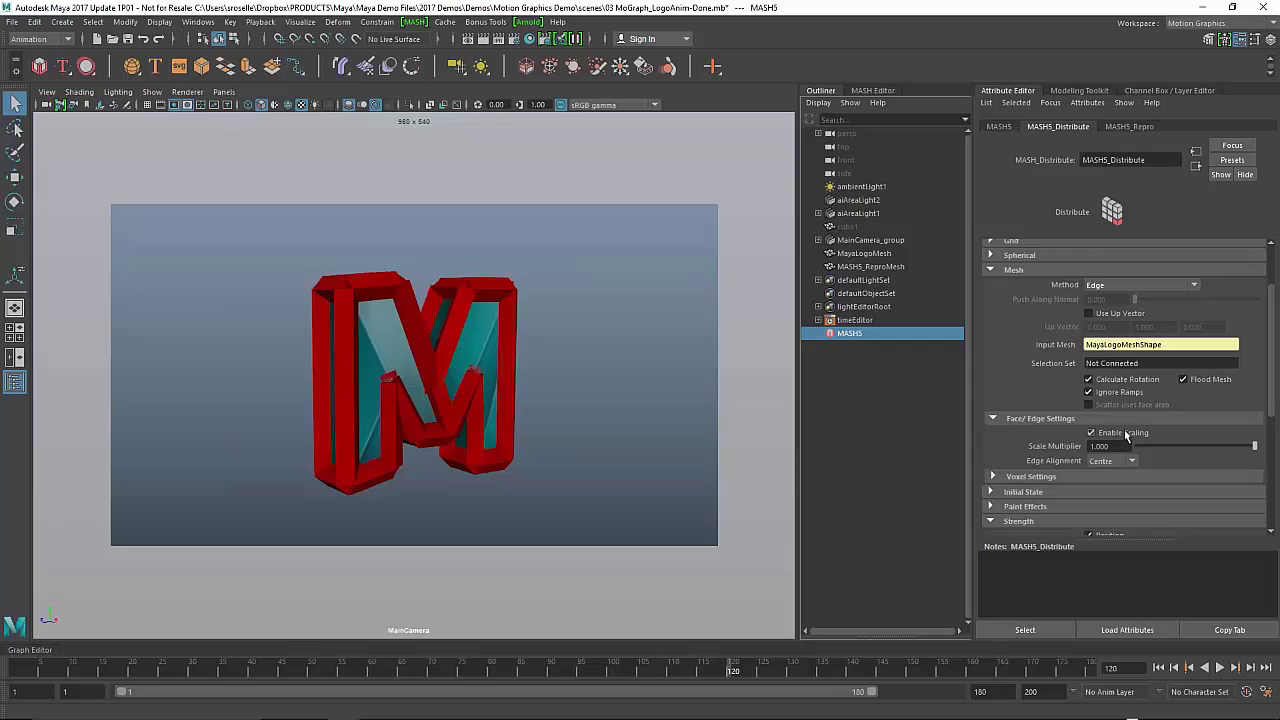
- Scale down the cube1 source so the edge bars become thin outlines
left_click(866, 228)
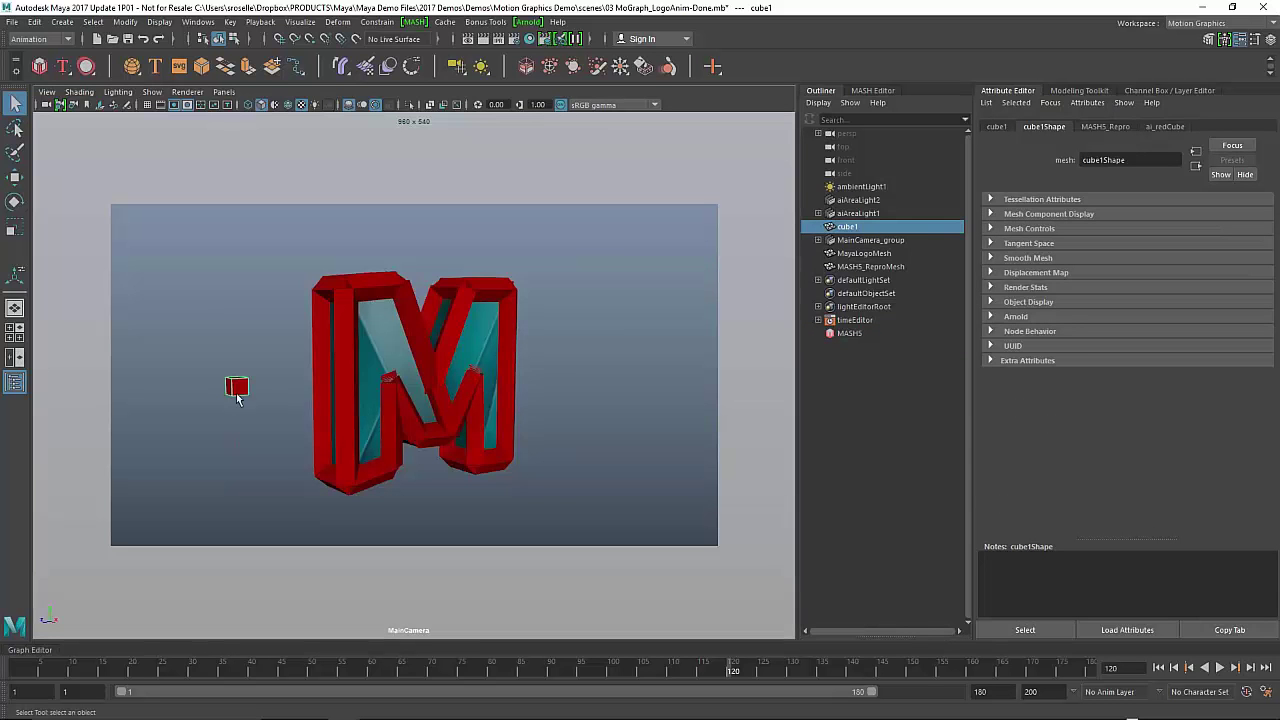
key("e")
key("r")
left_click_drag(258, 392, 240, 283)
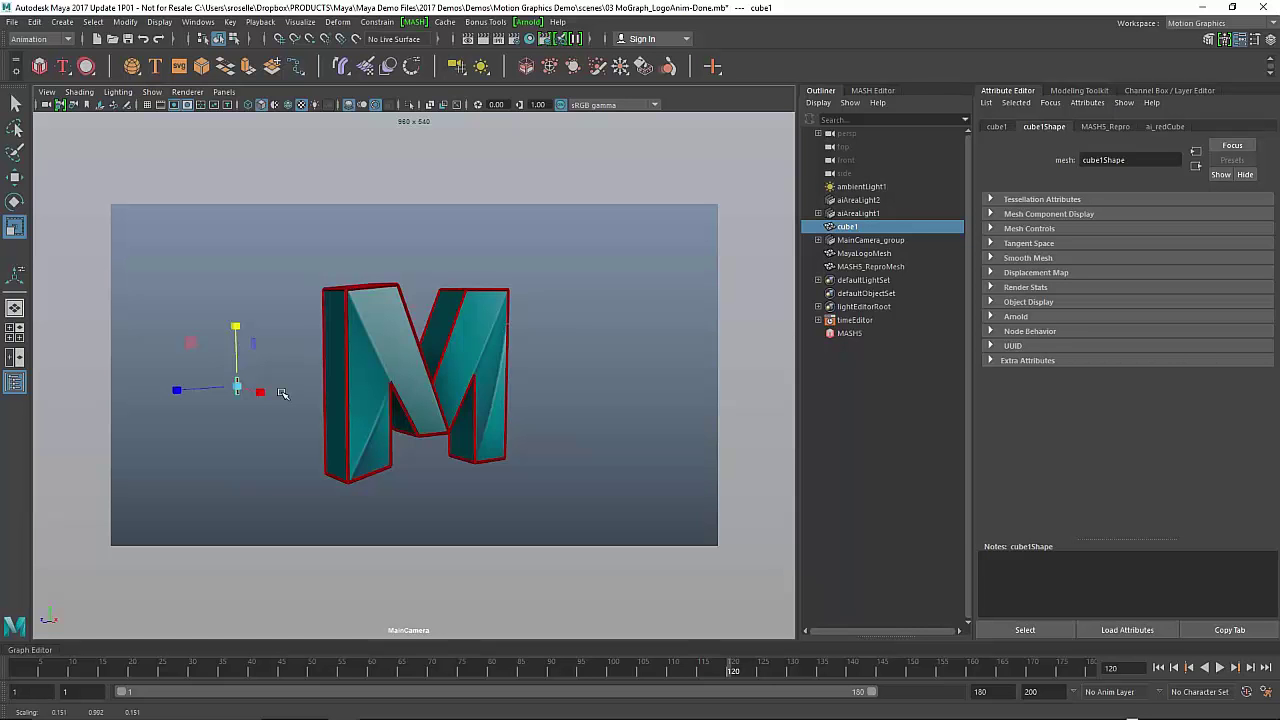
- Replay the animation from frame 1 and stop at frame 110
left_click(1167, 667)
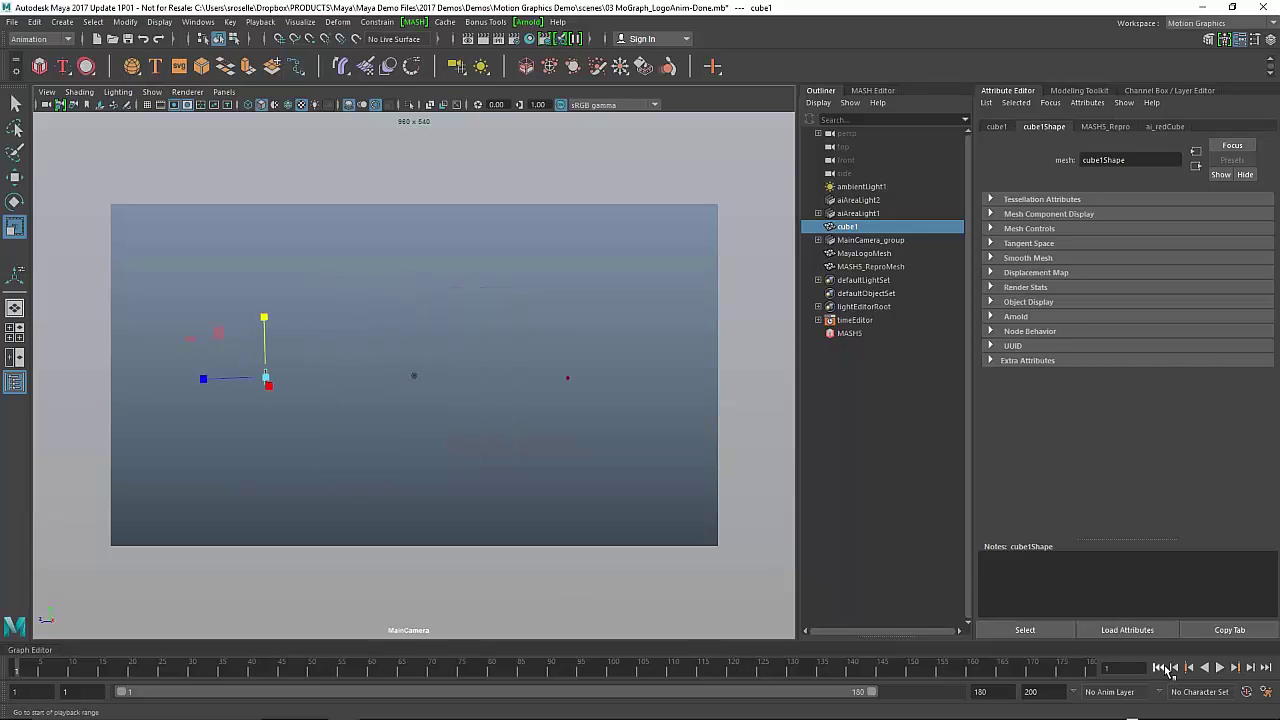
left_click(1221, 667)
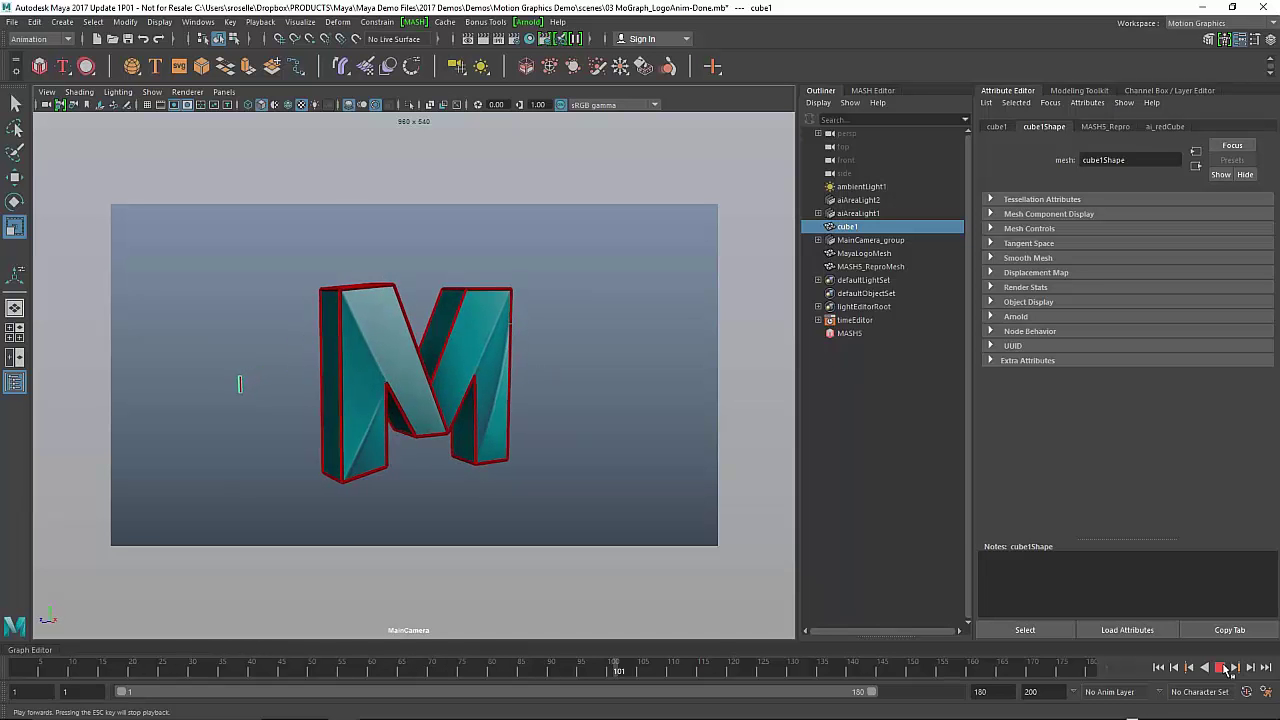
left_click(1227, 669)
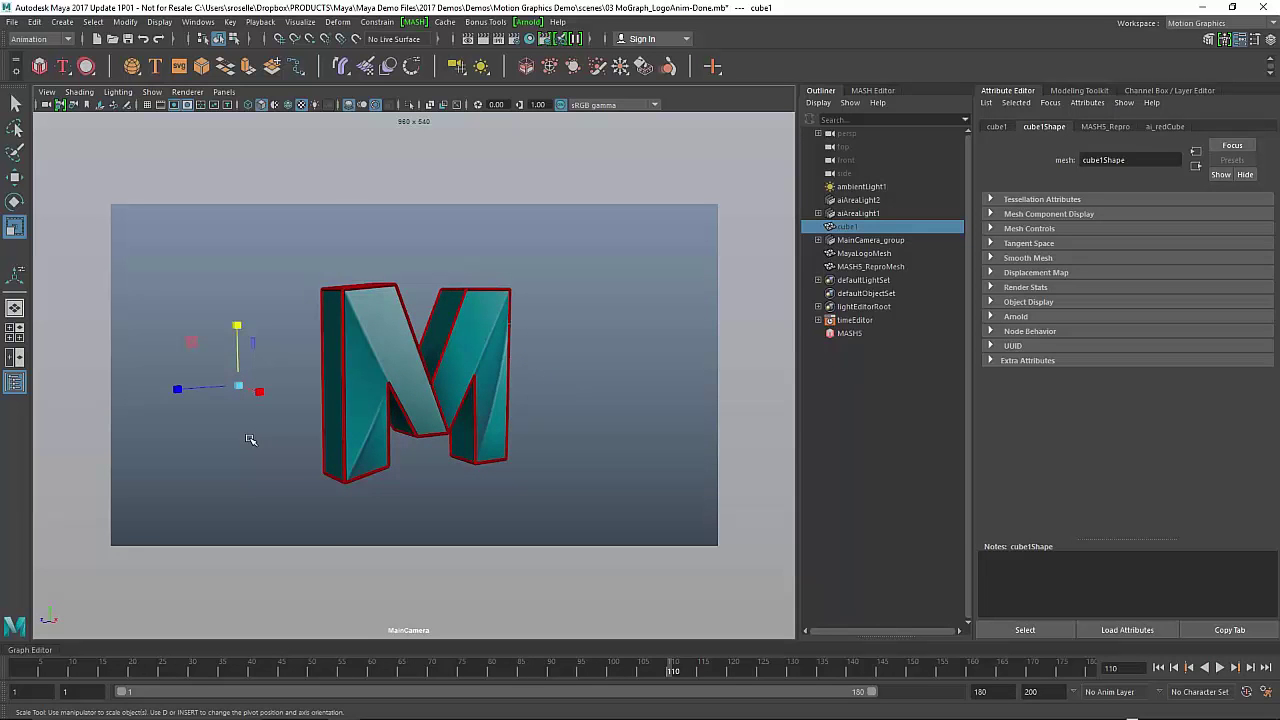
- Clear the selection and select MASH5_Distribute in the MASH Editor
left_click(557, 585)
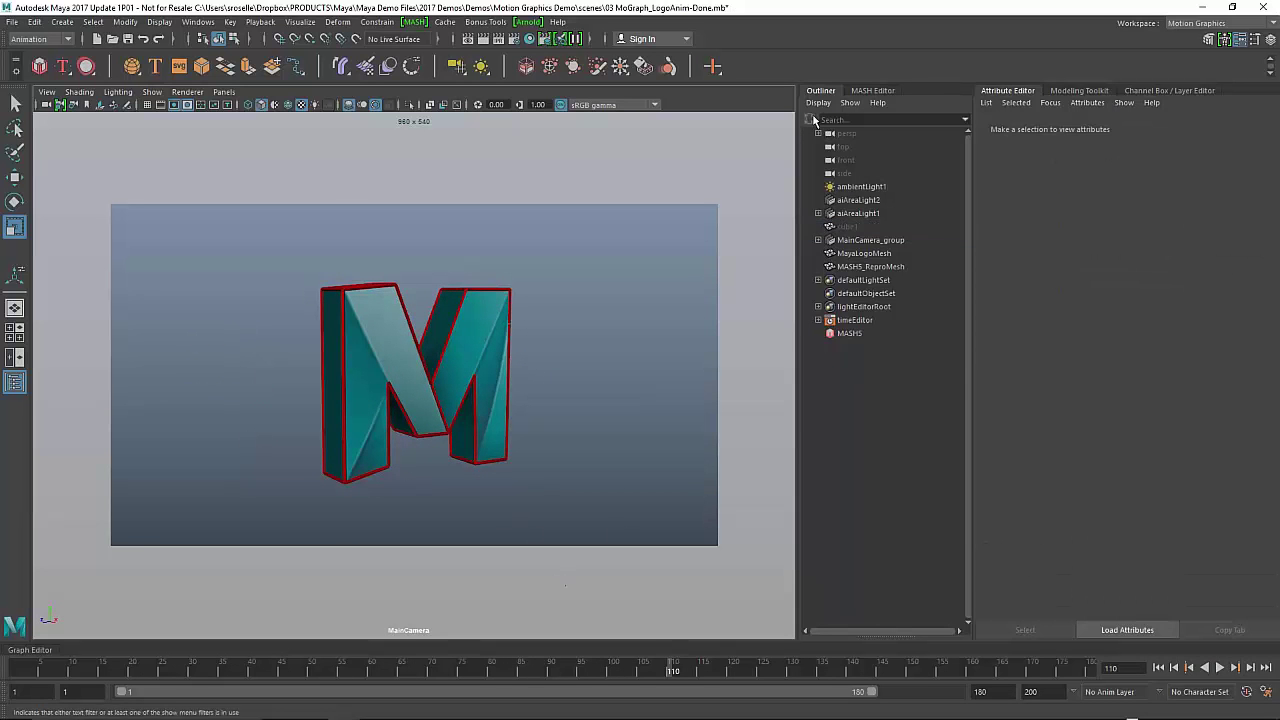
left_click(873, 91)
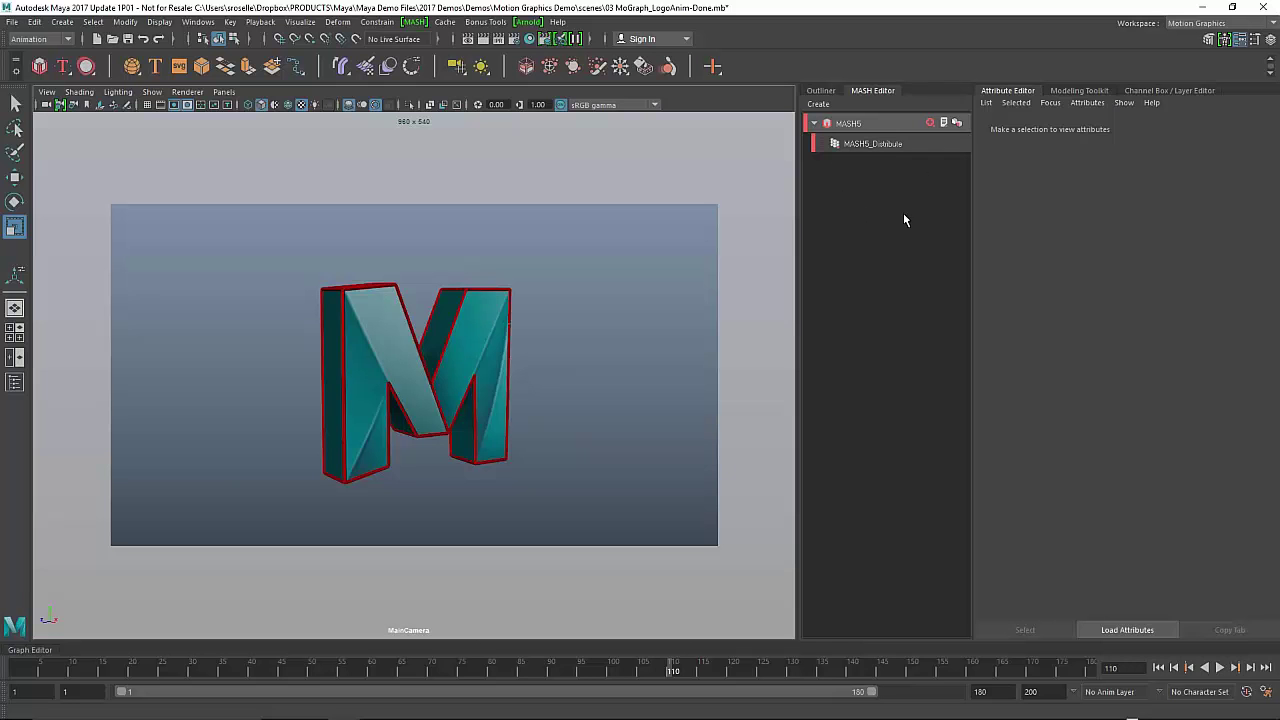
left_click(864, 145)
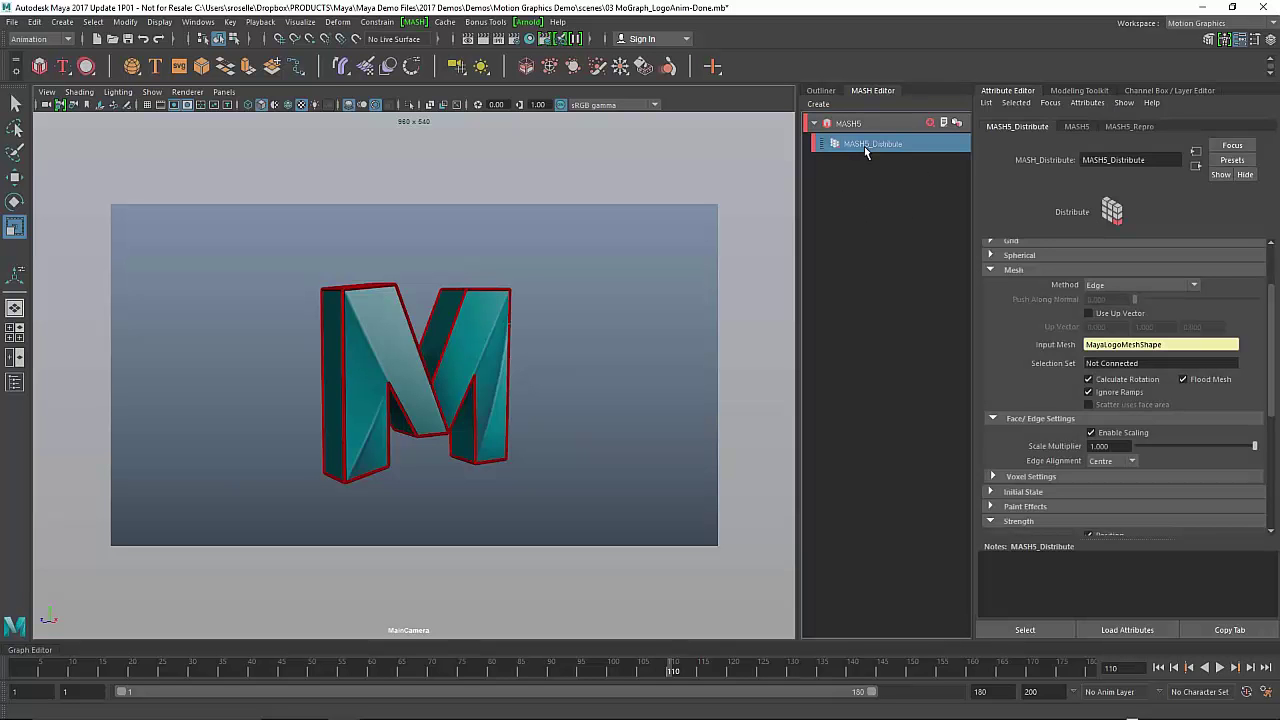
- Add a Signal node with 4D Noise to the MASH5 network
left_click(930, 124)
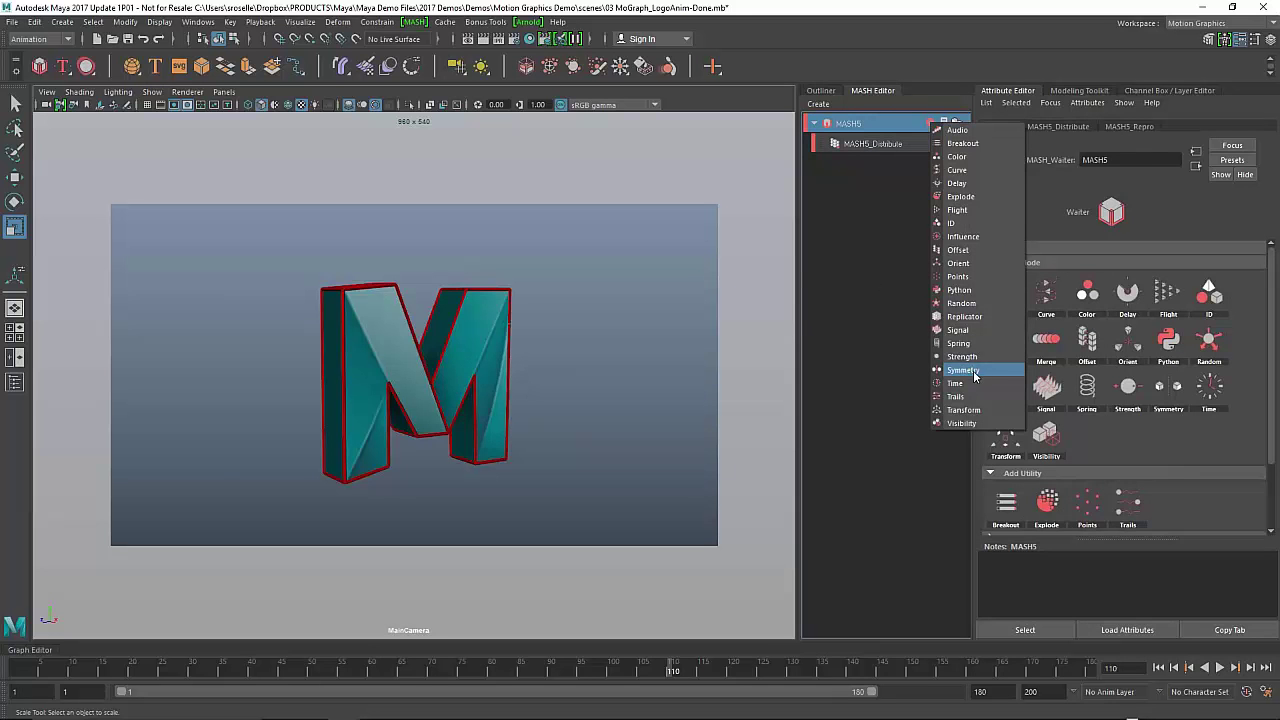
left_click(962, 330)
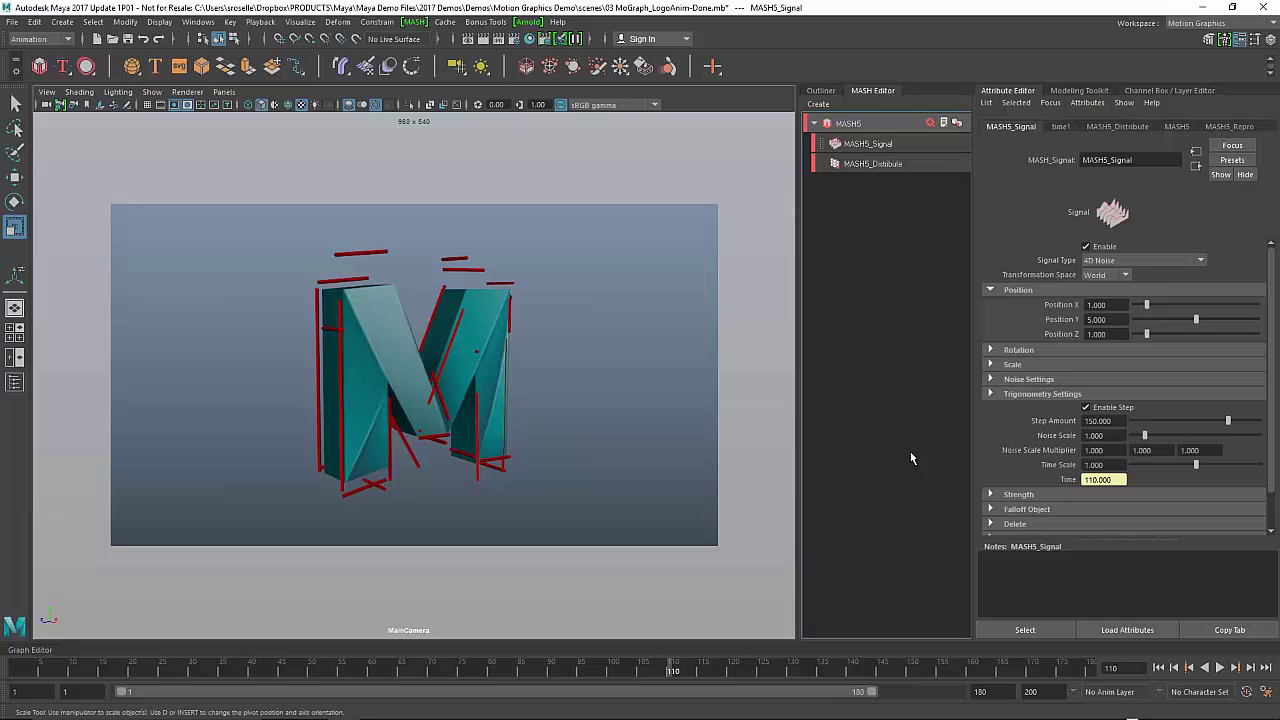
- Set Signal position noise to about 5.275 on X and 5 on Z
left_click(1222, 668)
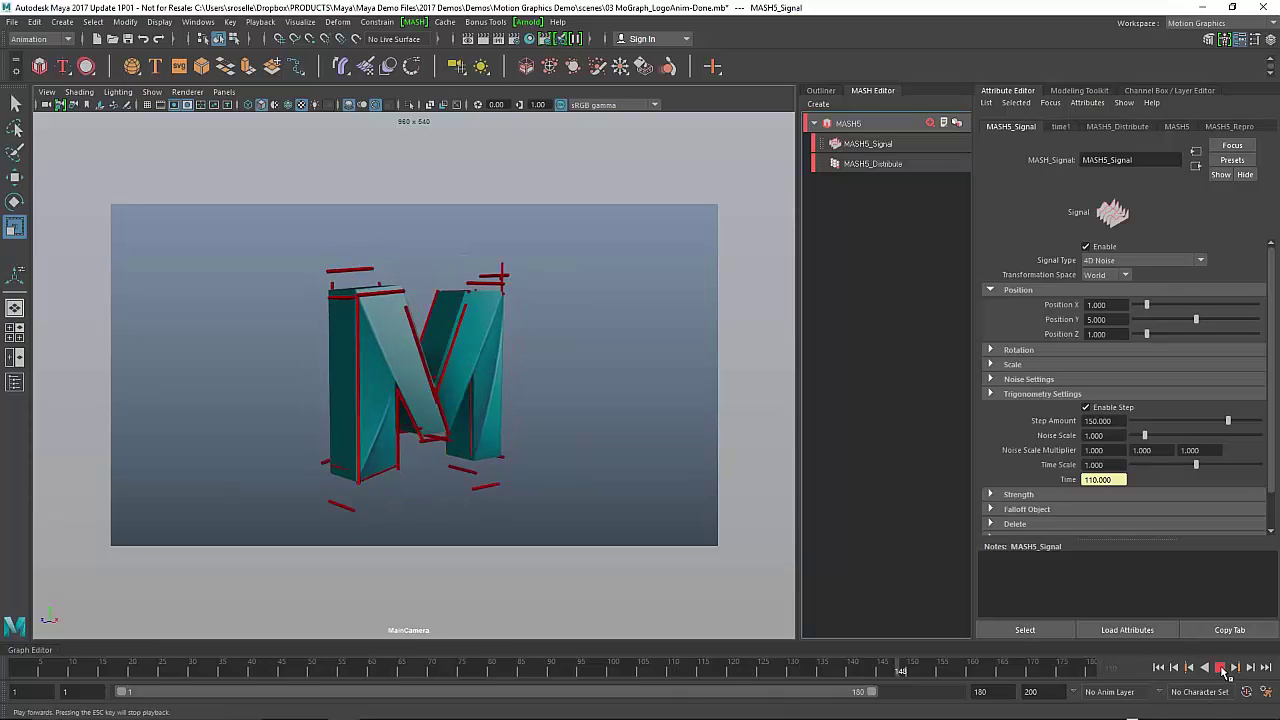
left_click(1158, 667)
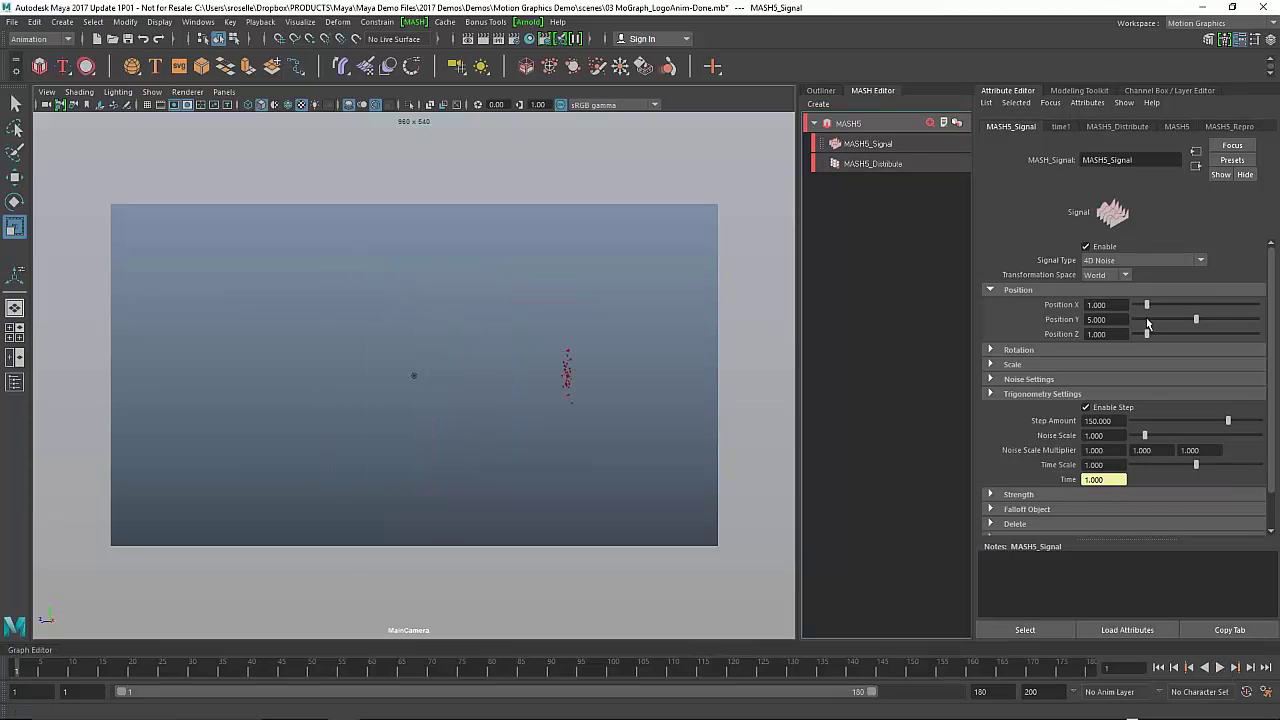
left_click_drag(1199, 311, 1196, 311)
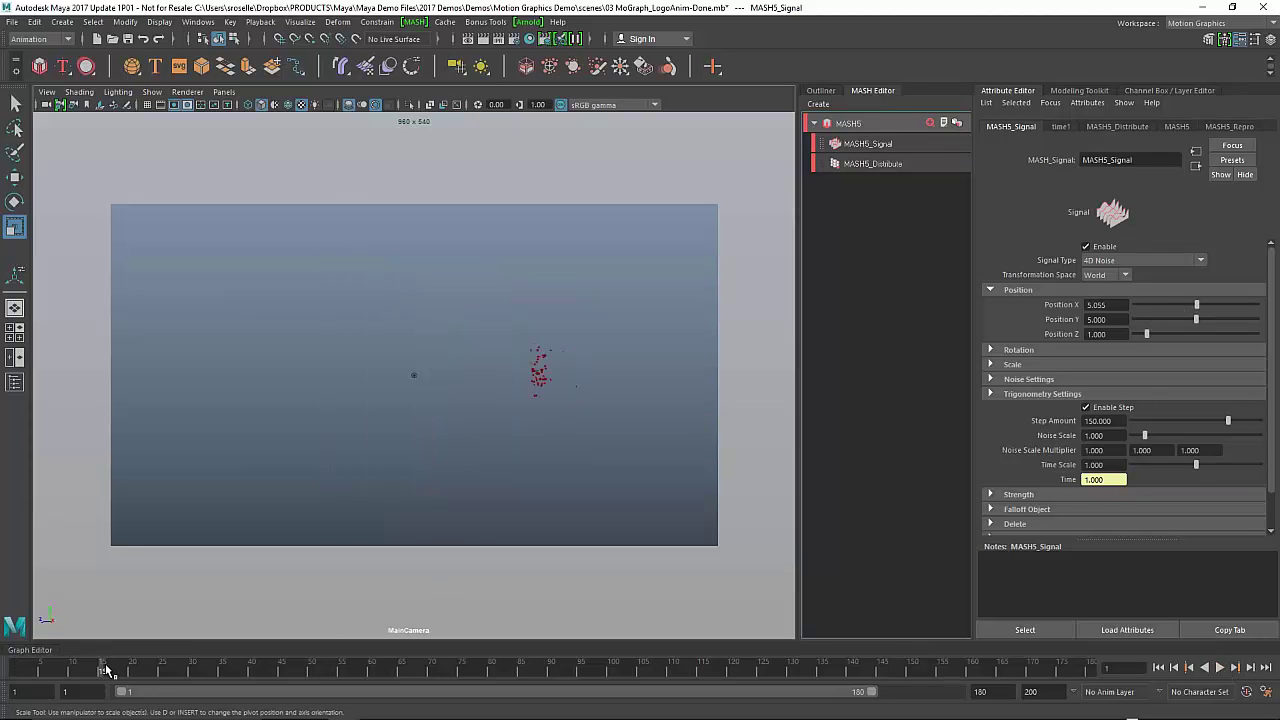
left_click_drag(109, 668, 575, 668)
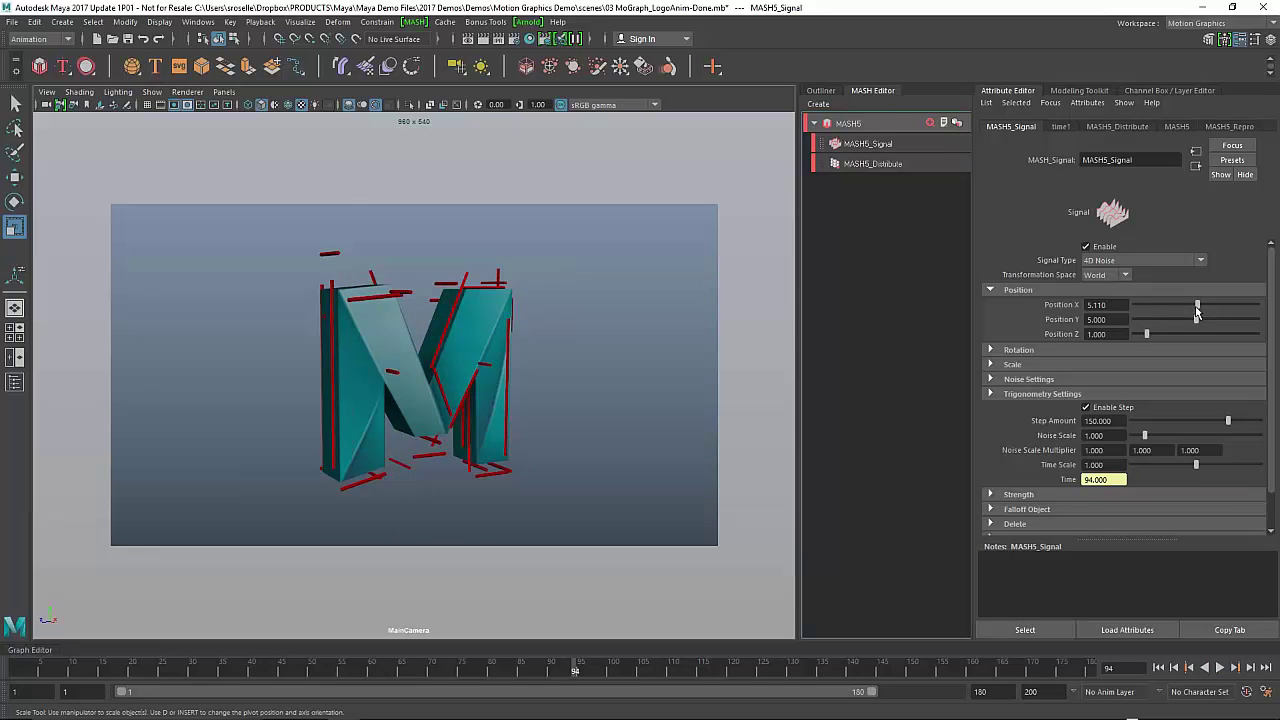
left_click_drag(1197, 312, 1199, 310)
left_click(1196, 334)
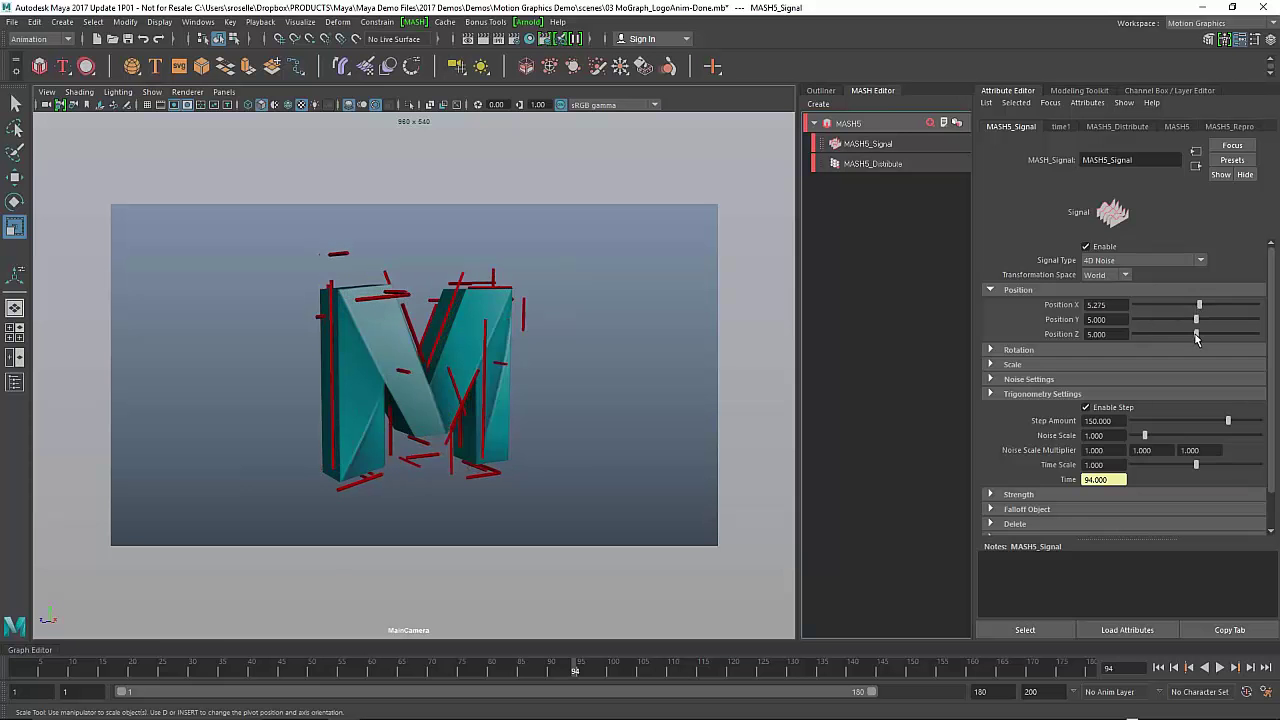
- Raise Signal rotation noise to about 93 on X, 90 on Y and 100 on Z
left_click(1017, 350)
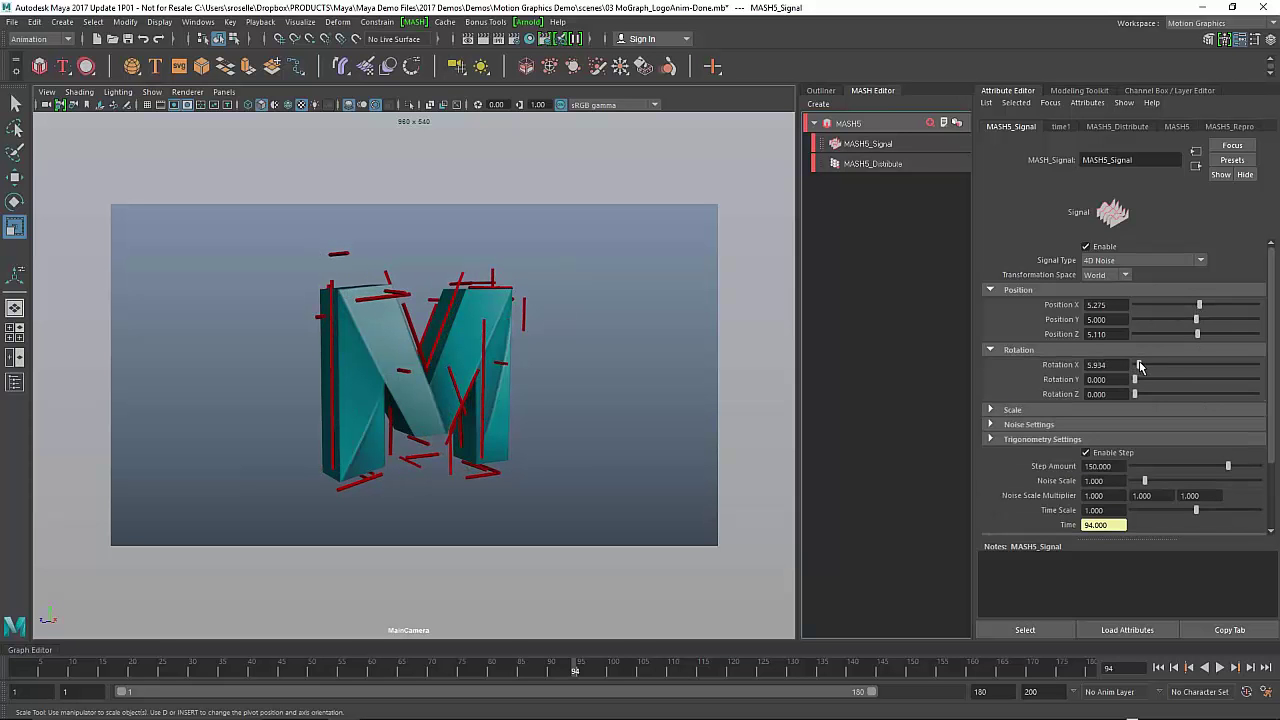
left_click_drag(1140, 365, 1198, 365)
left_click(1196, 380)
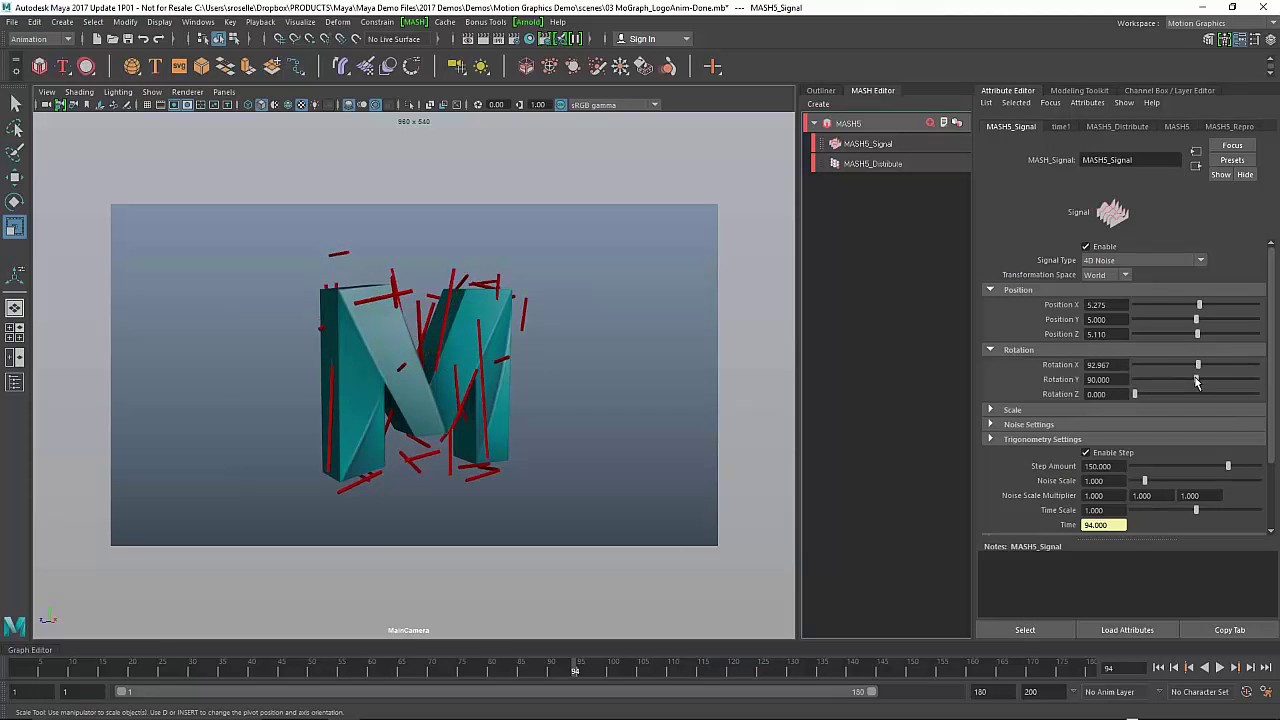
left_click(1204, 395)
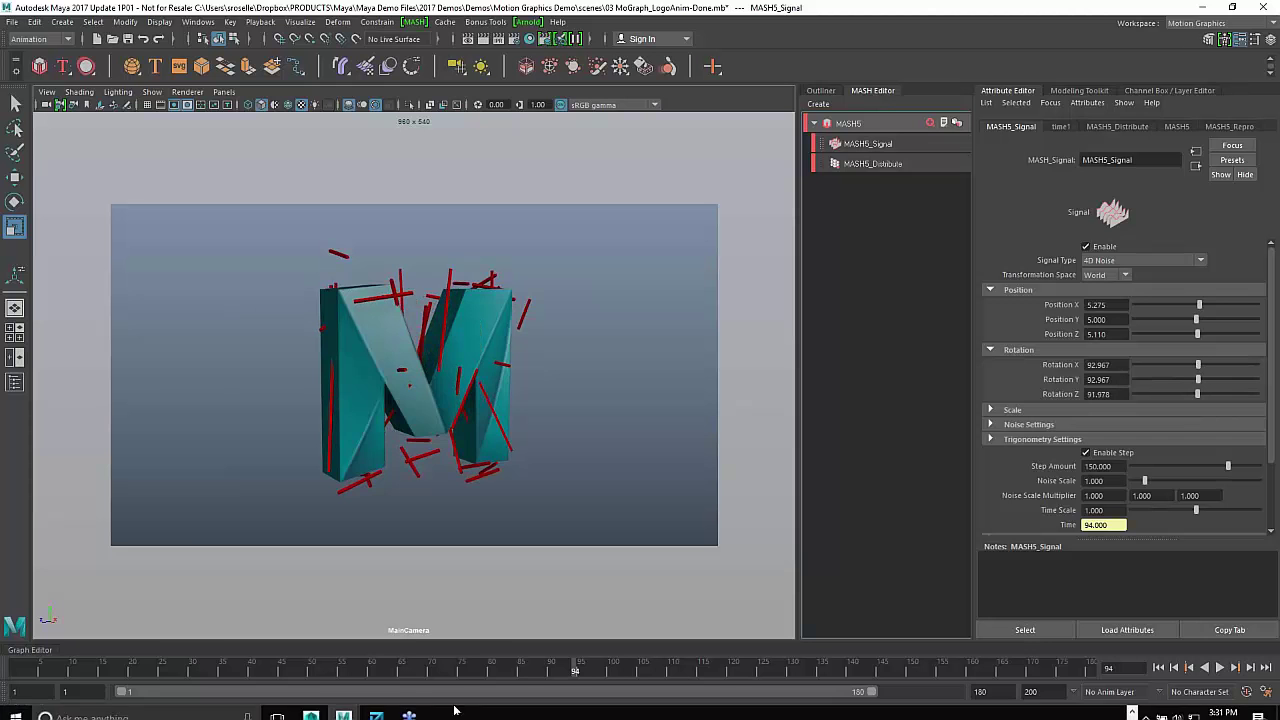
- Replay and scrub the animation to check the noise, ending near frame 99
left_click_drag(102, 668, 690, 662)
left_click(1158, 668)
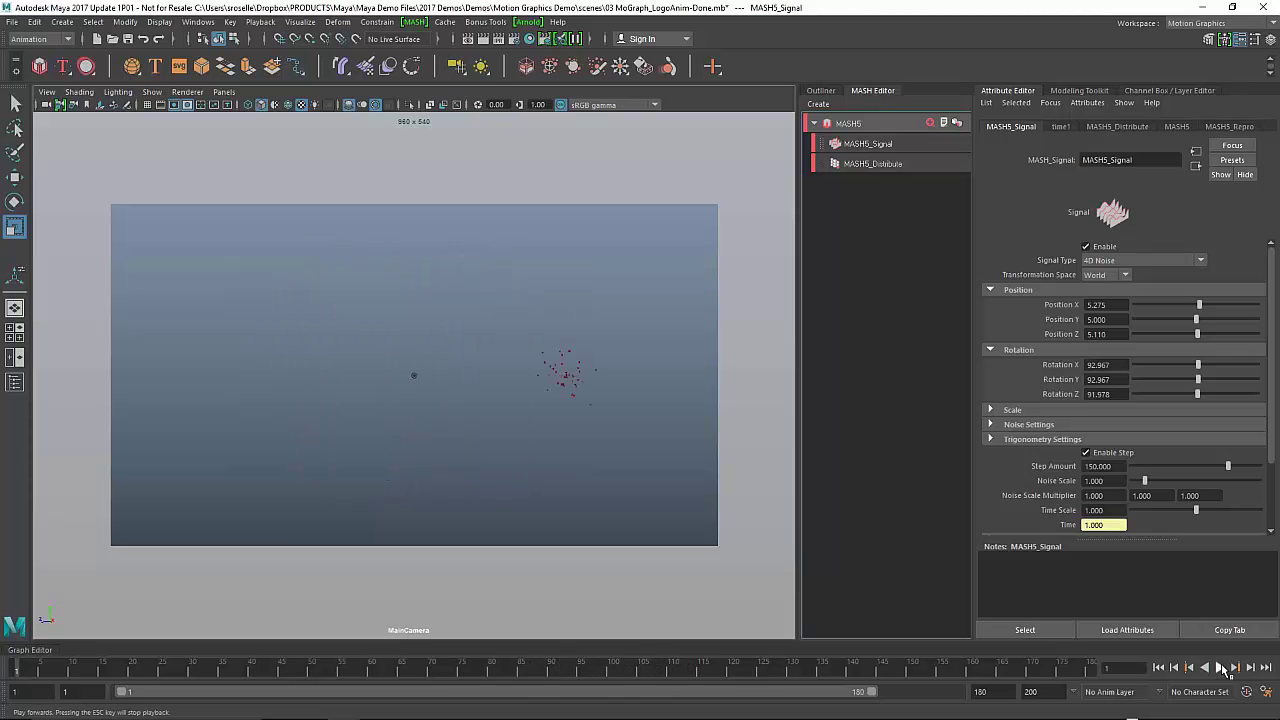
left_click(1219, 667)
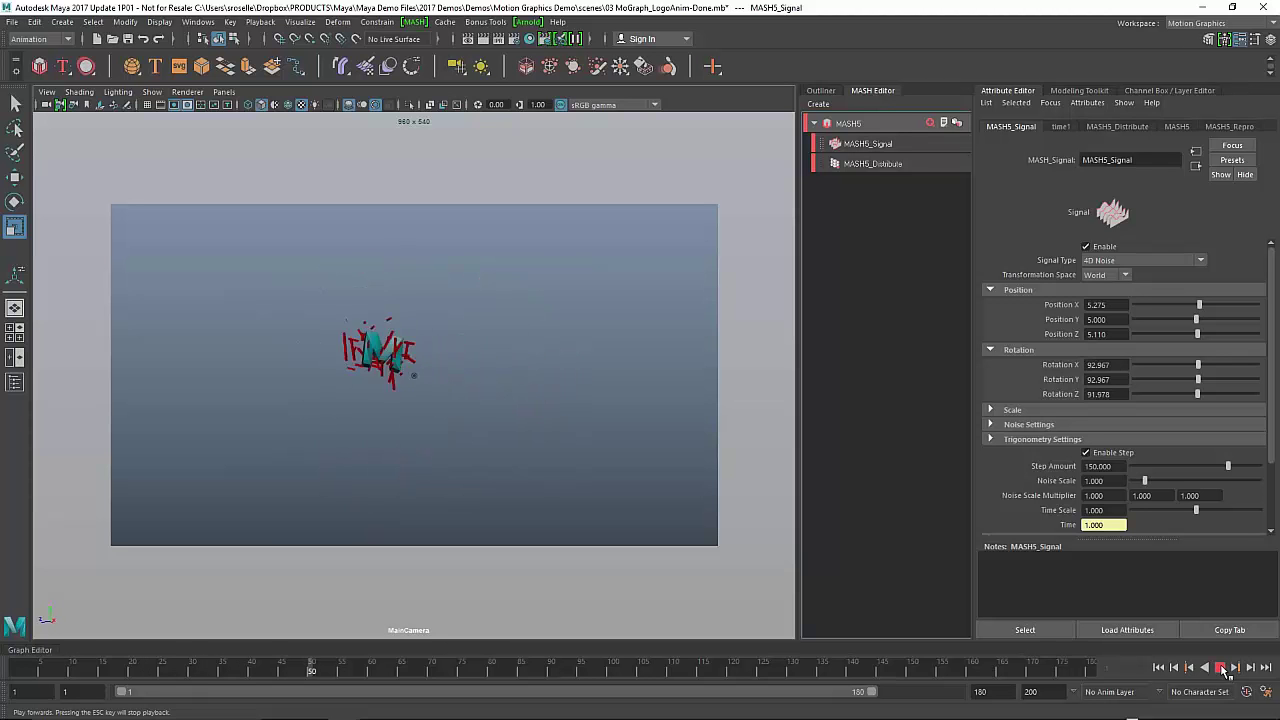
left_click(1221, 668)
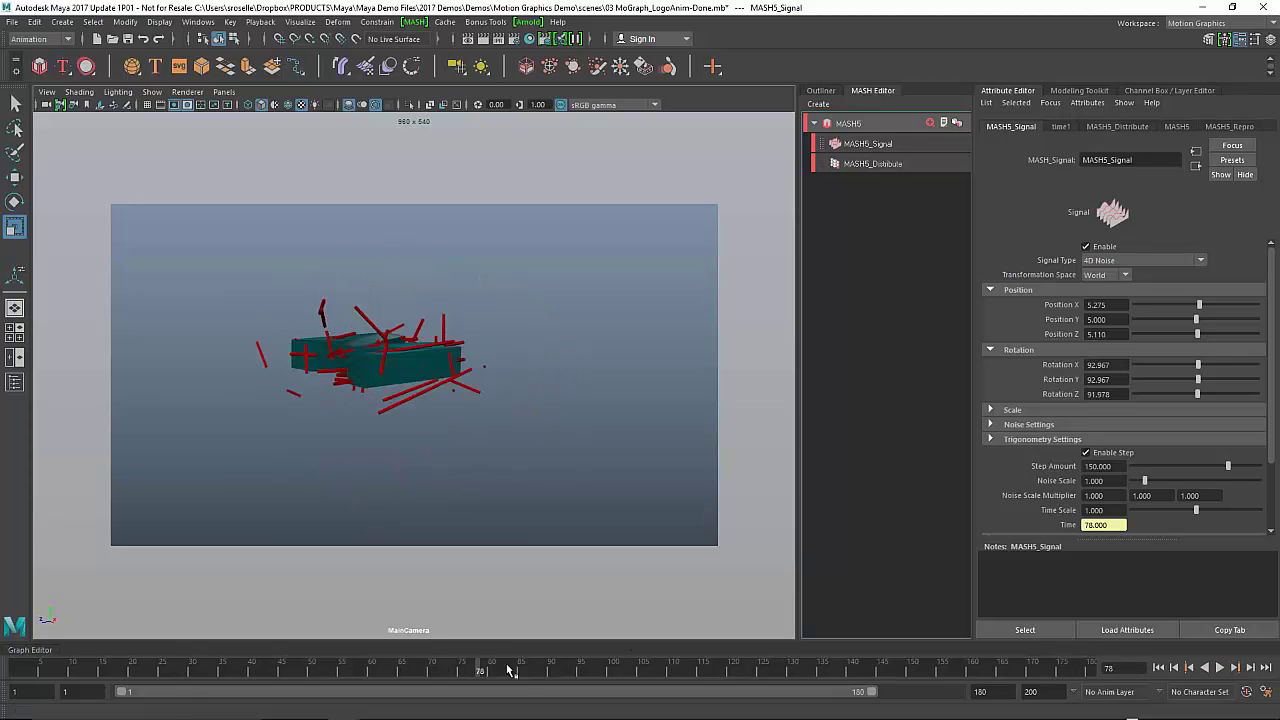
left_click_drag(511, 671, 606, 674)
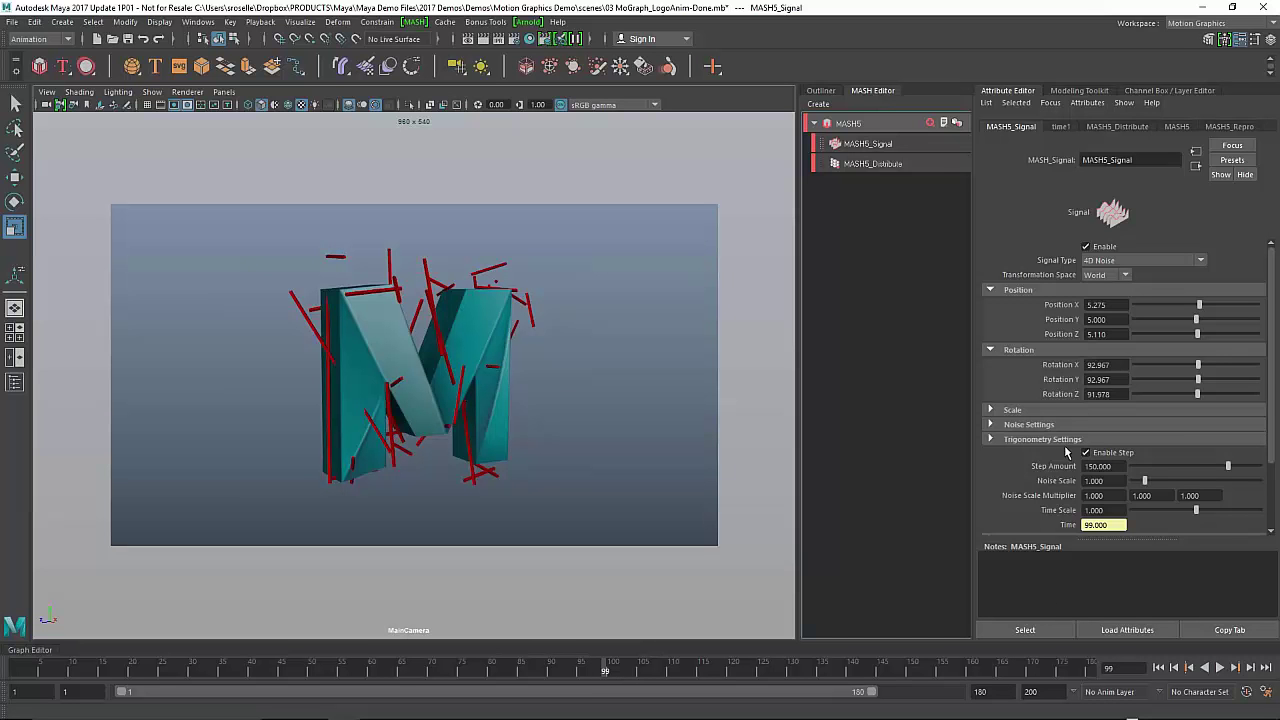
- Check the Trigonometry and Strength settings, test the Strength slider, and leave it at 1.000
left_click(1030, 440)
scroll(1095, 441, "down", 2)
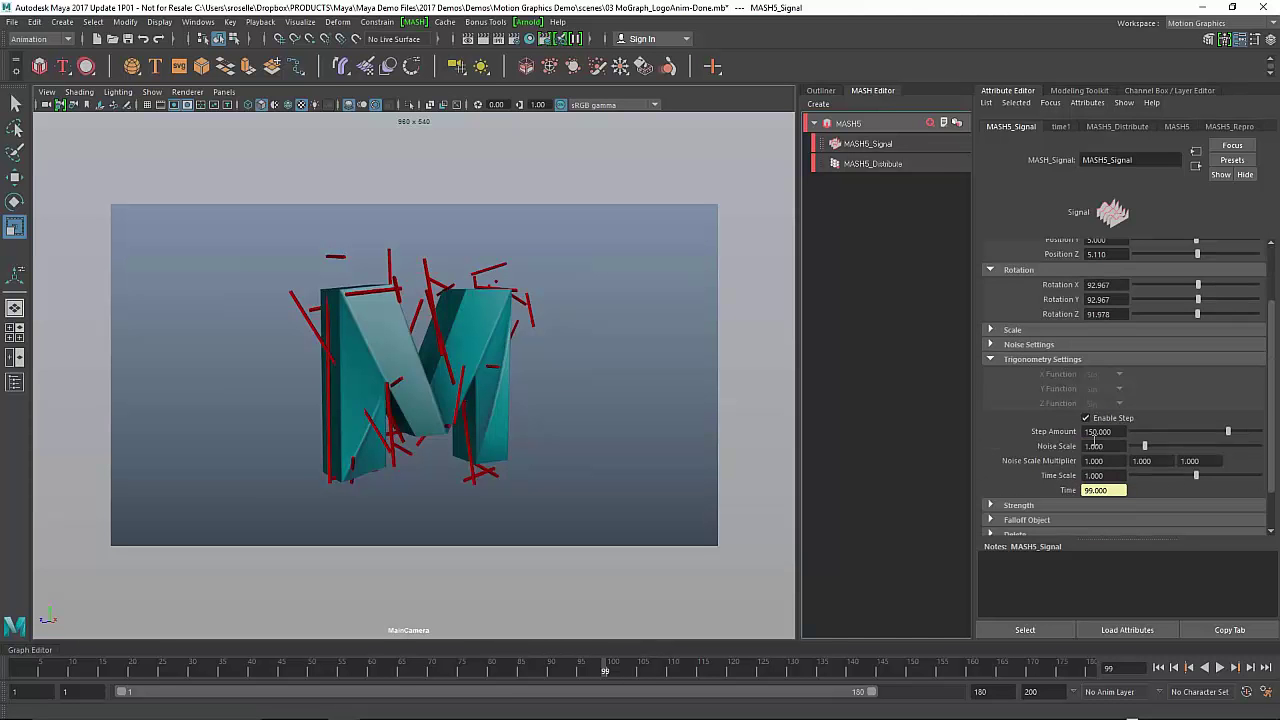
left_click(998, 362)
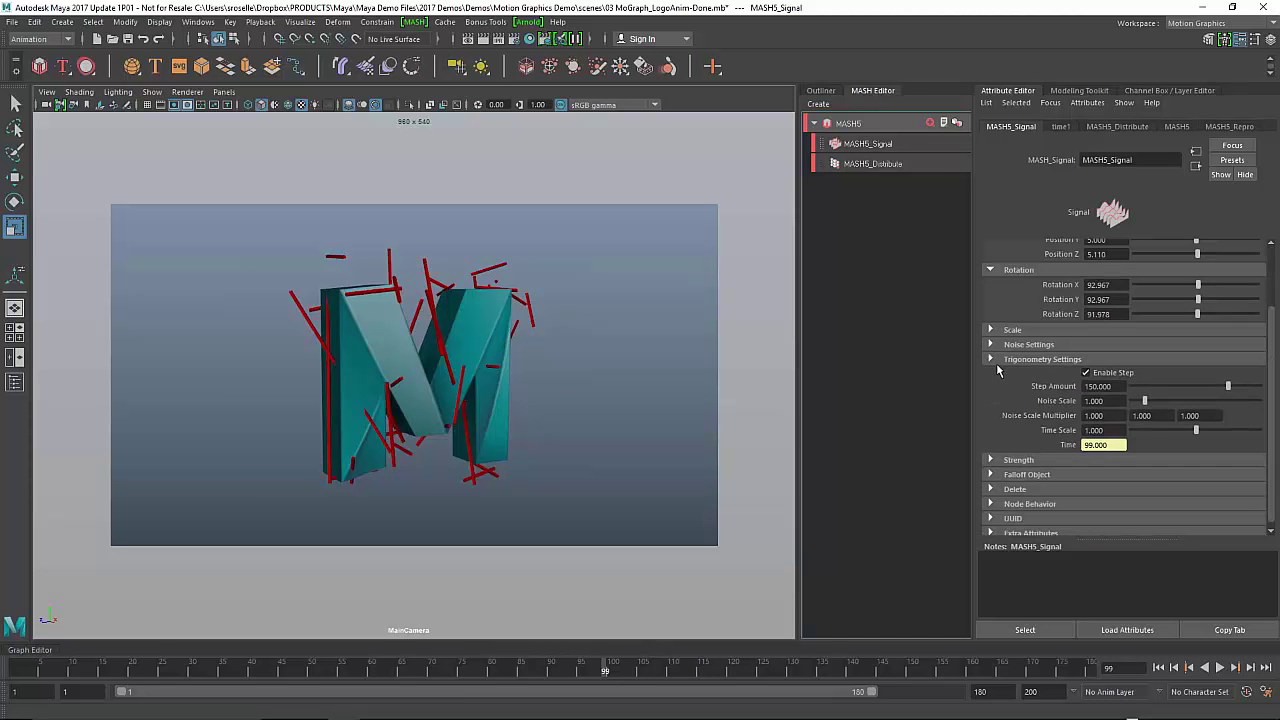
left_click(1017, 460)
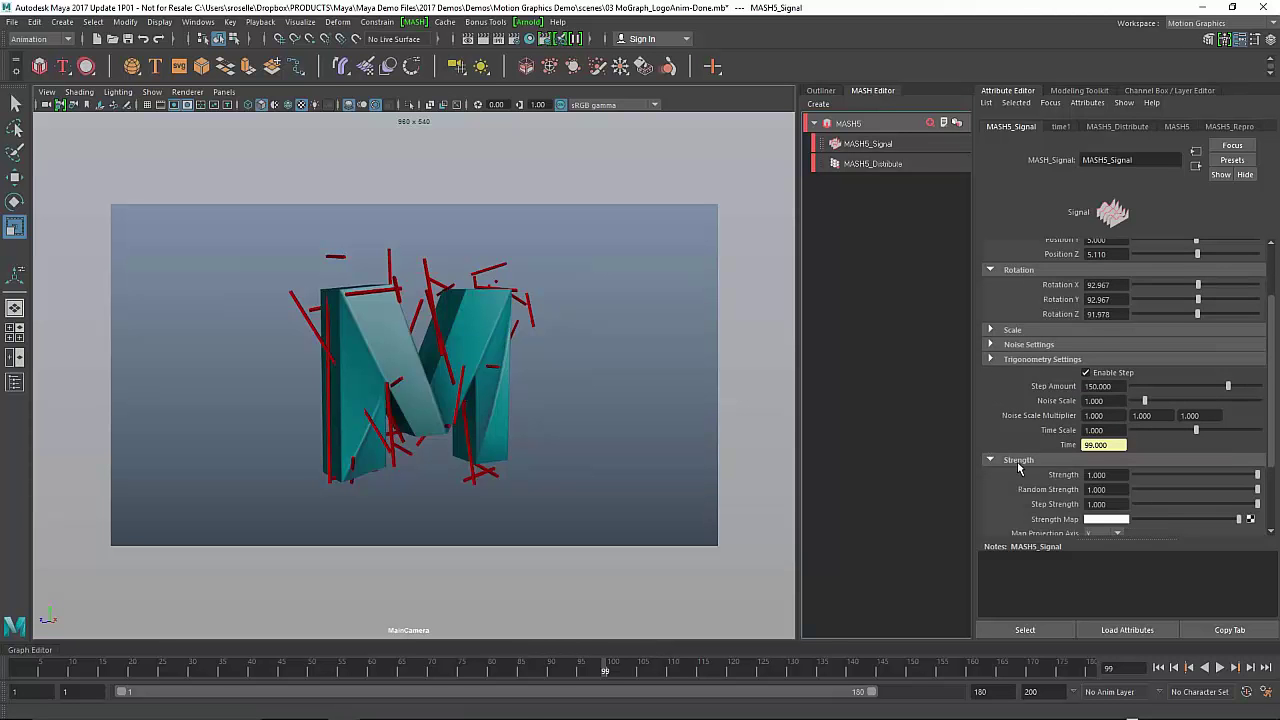
scroll(1030, 500, "down", 2)
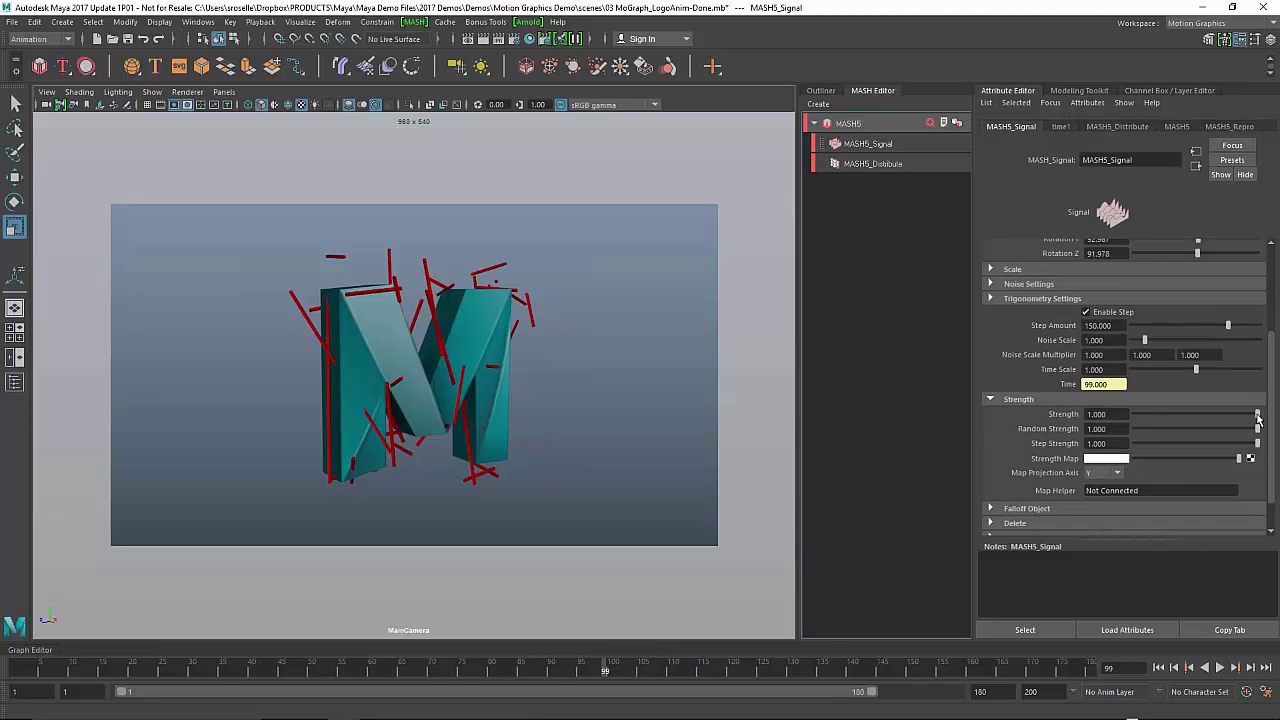
mouse_move(1257, 418)
left_mouse_down()
mouse_move(1140, 418)
mouse_move(1240, 418)
mouse_move(1150, 420)
mouse_move(1240, 420)
mouse_move(1240, 434)
mouse_move(1123, 429)
mouse_move(1260, 434)
left_mouse_up()
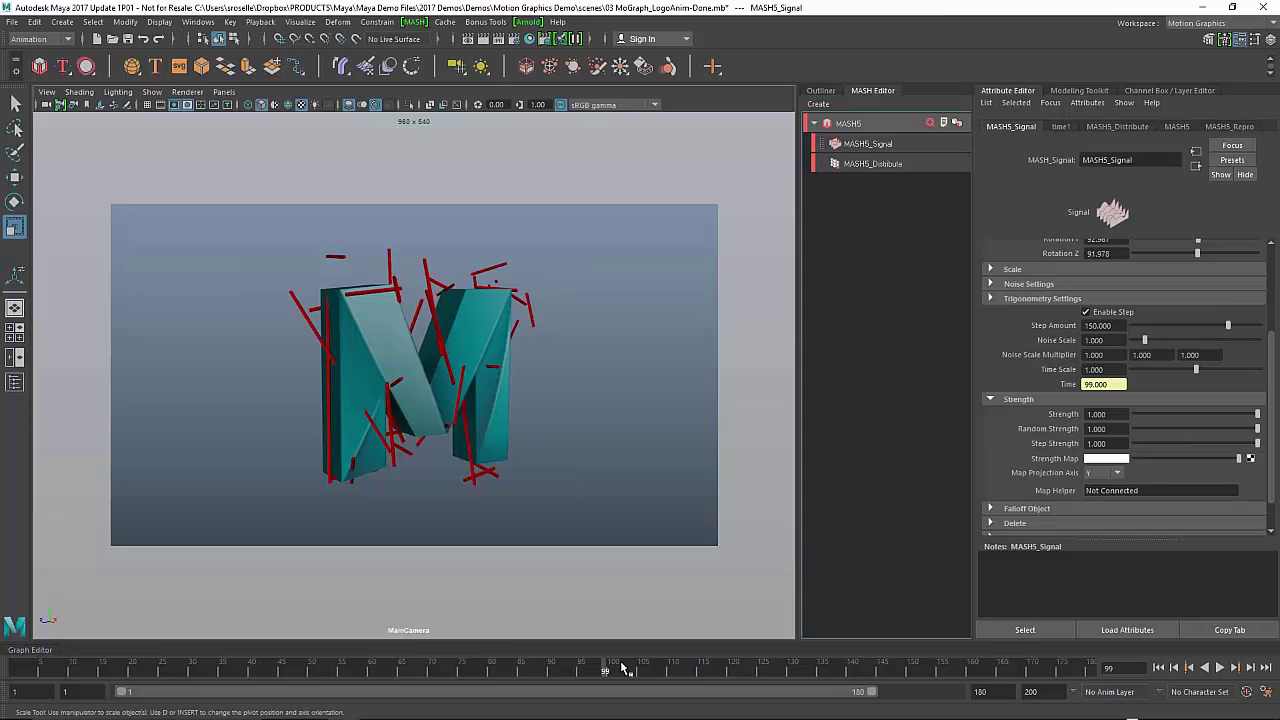
- Stop playback at frame 100 and key the Signal's Random Strength at 0
key("alt+v")
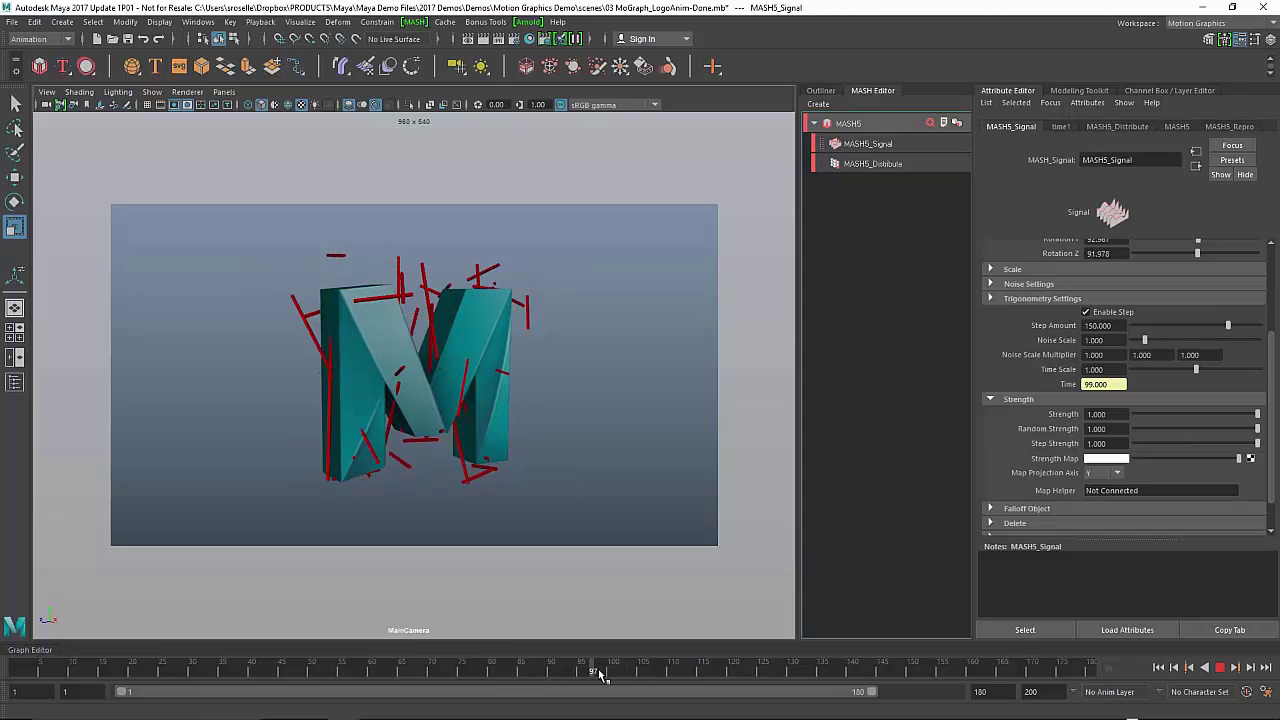
key("alt+v")
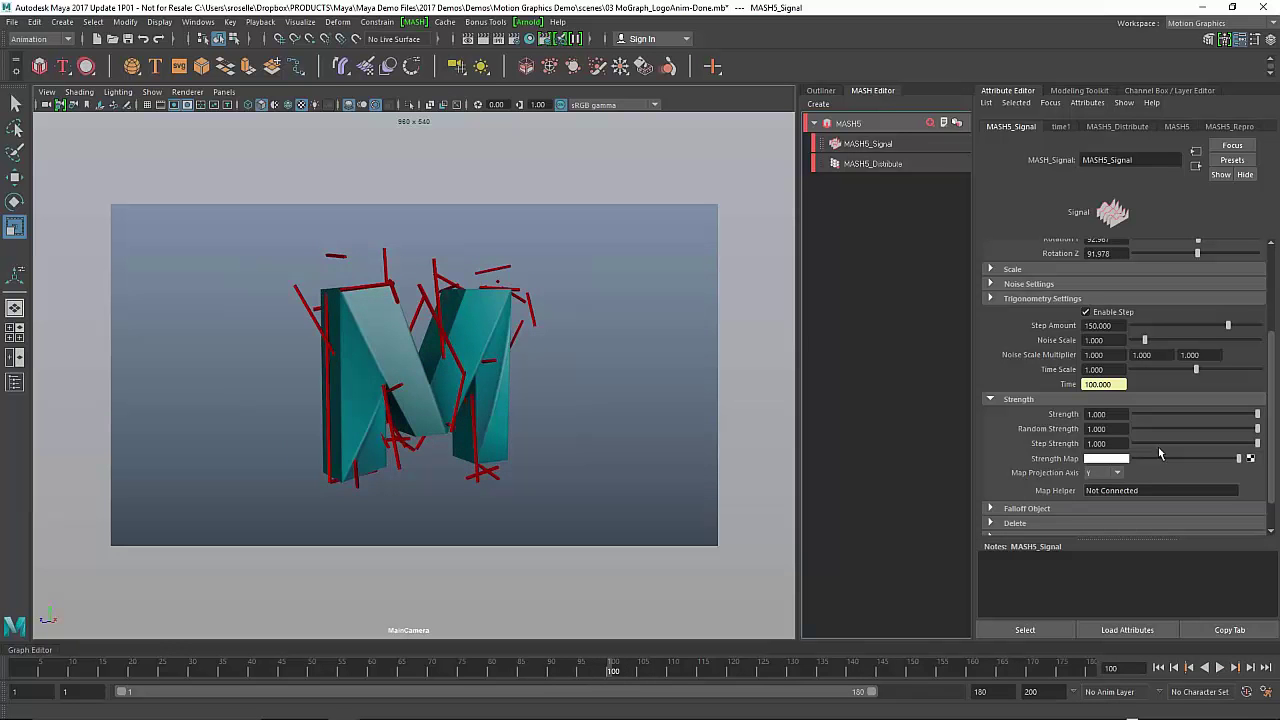
left_click_drag(1160, 429, 1125, 431)
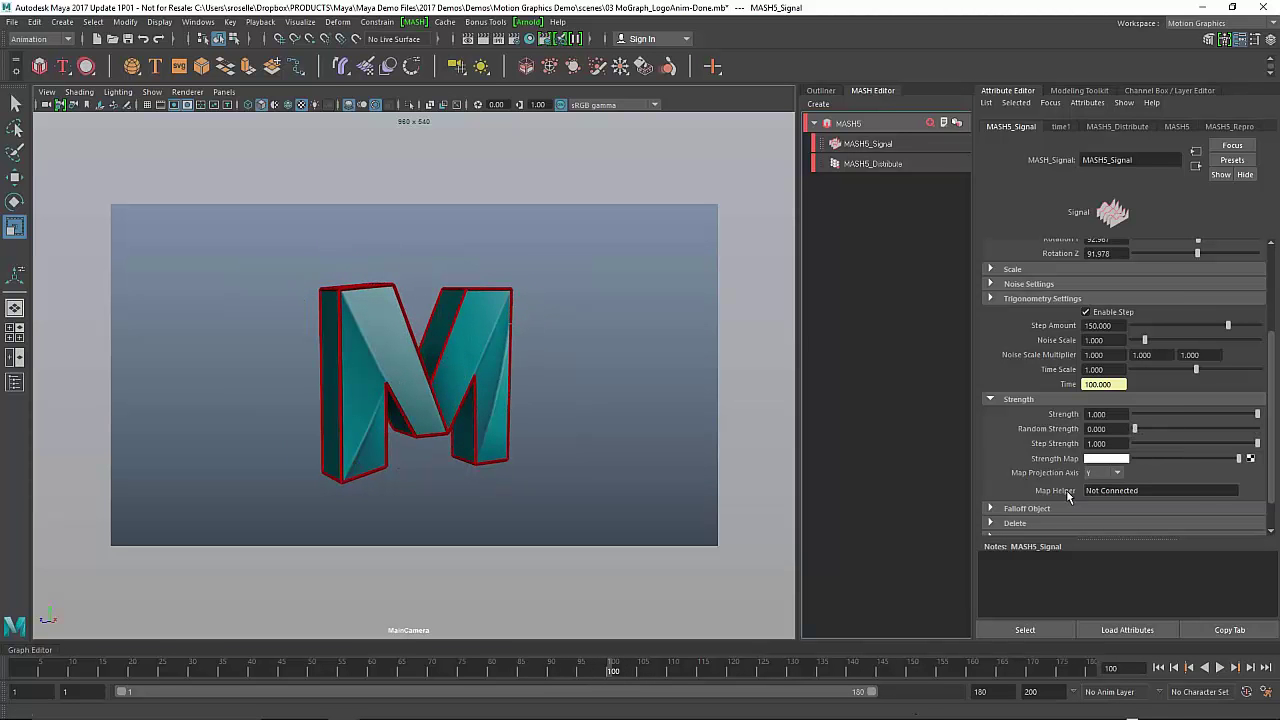
right_click(1072, 429)
left_click(1110, 435)
- Key Random Strength at 1 on frame 70, then replay from the first frame
left_click_drag(618, 673, 432, 686)
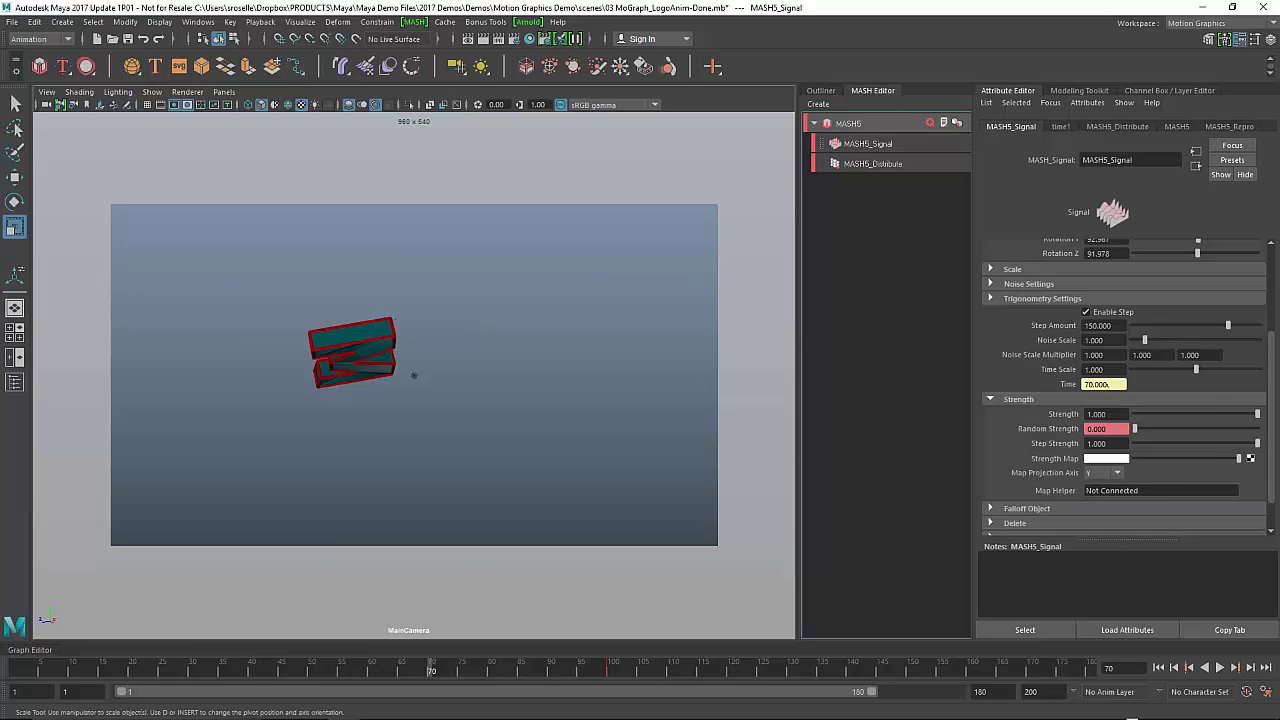
left_click_drag(1138, 428, 1278, 430)
right_click(1072, 432)
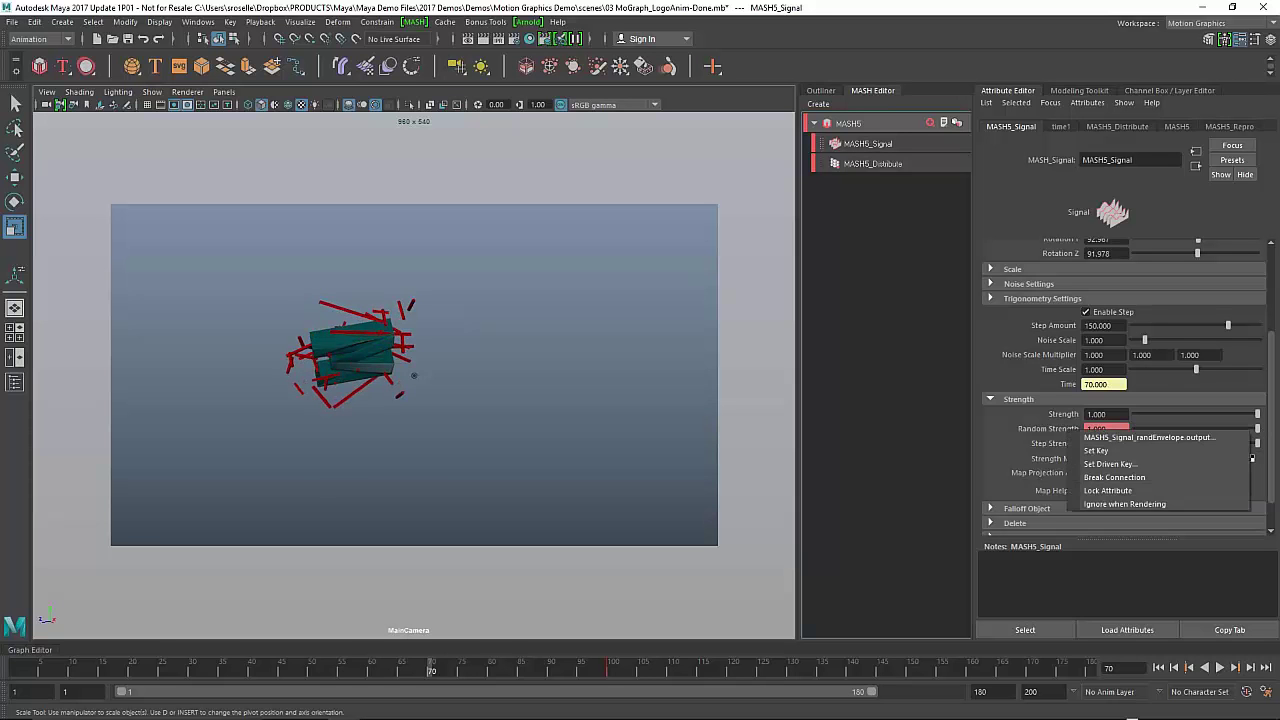
left_click(1125, 457)
left_click(1158, 667)
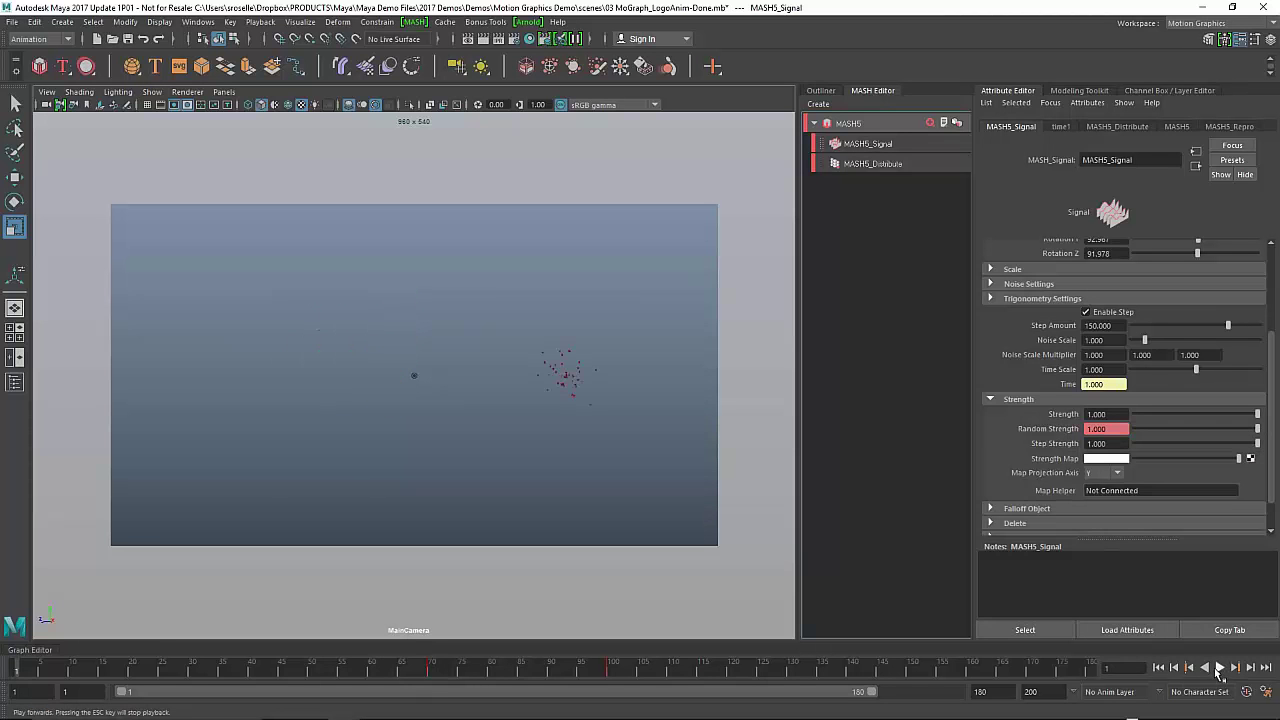
left_click(1221, 668)
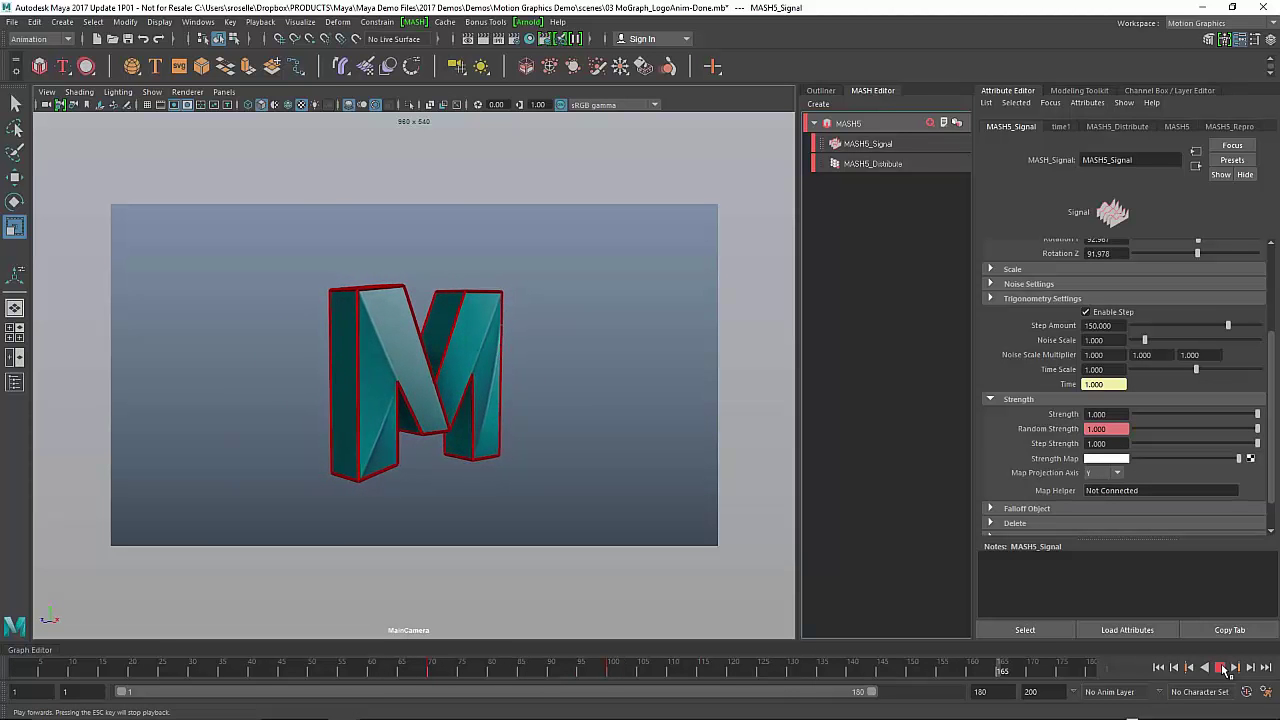
- Key the Signal's Strength at 1 on frame 60
left_click(1221, 668)
left_click_drag(420, 670, 287, 672)
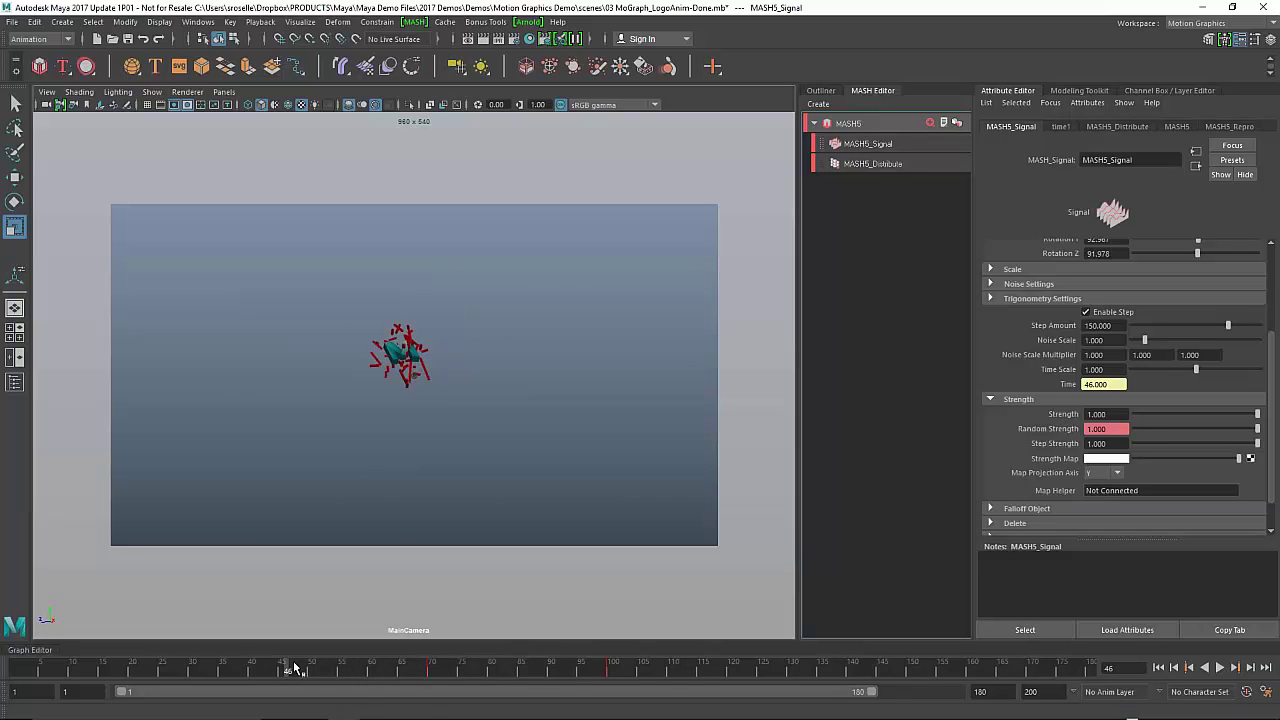
key("alt+v")
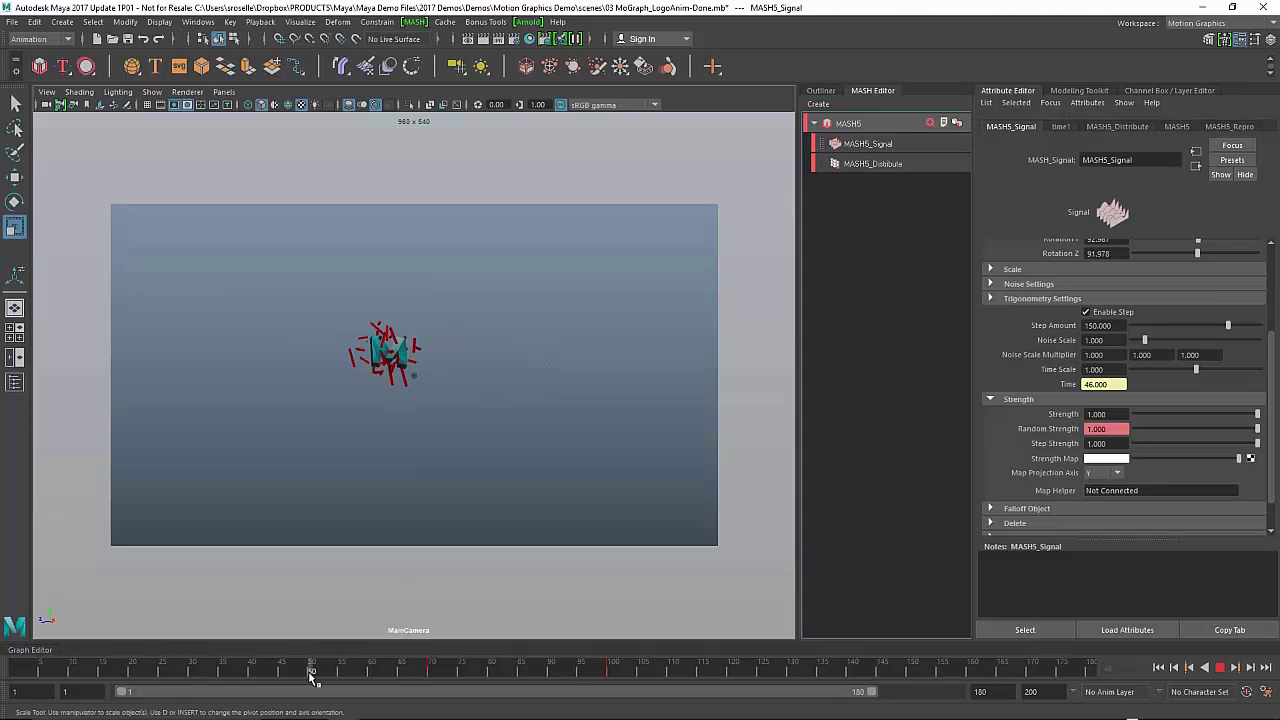
left_click_drag(312, 678, 371, 677)
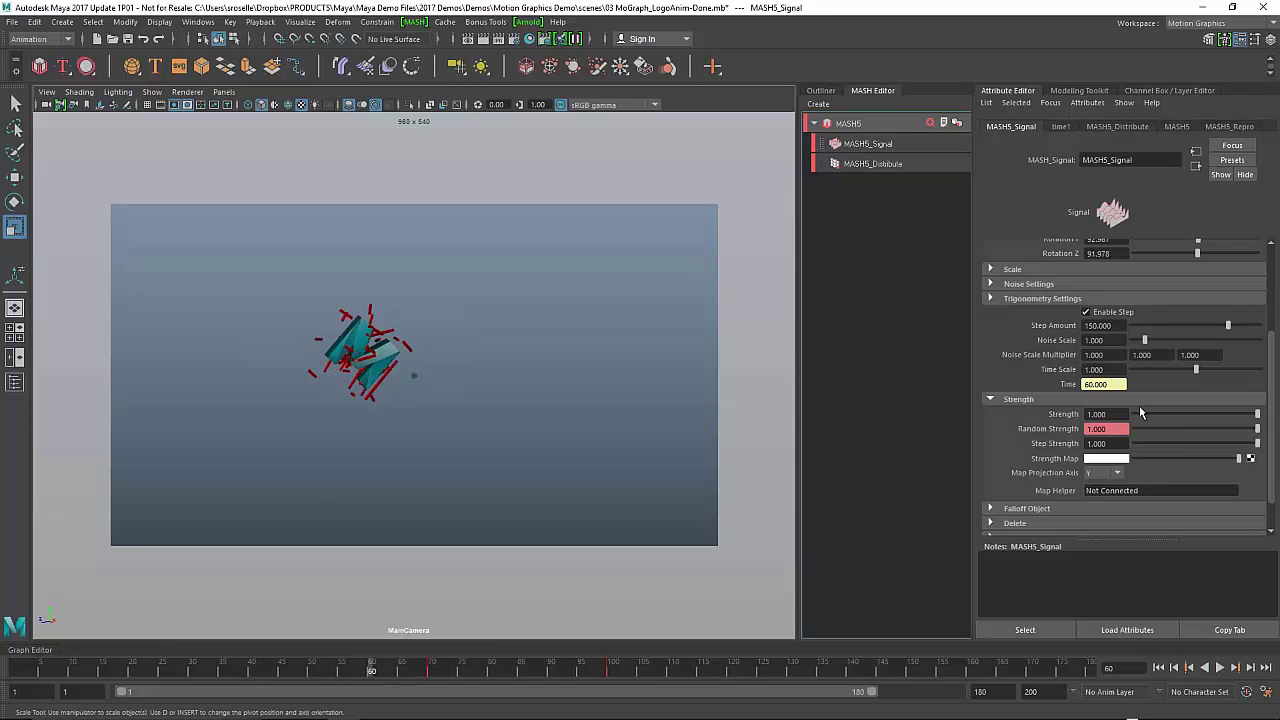
right_click(1062, 415)
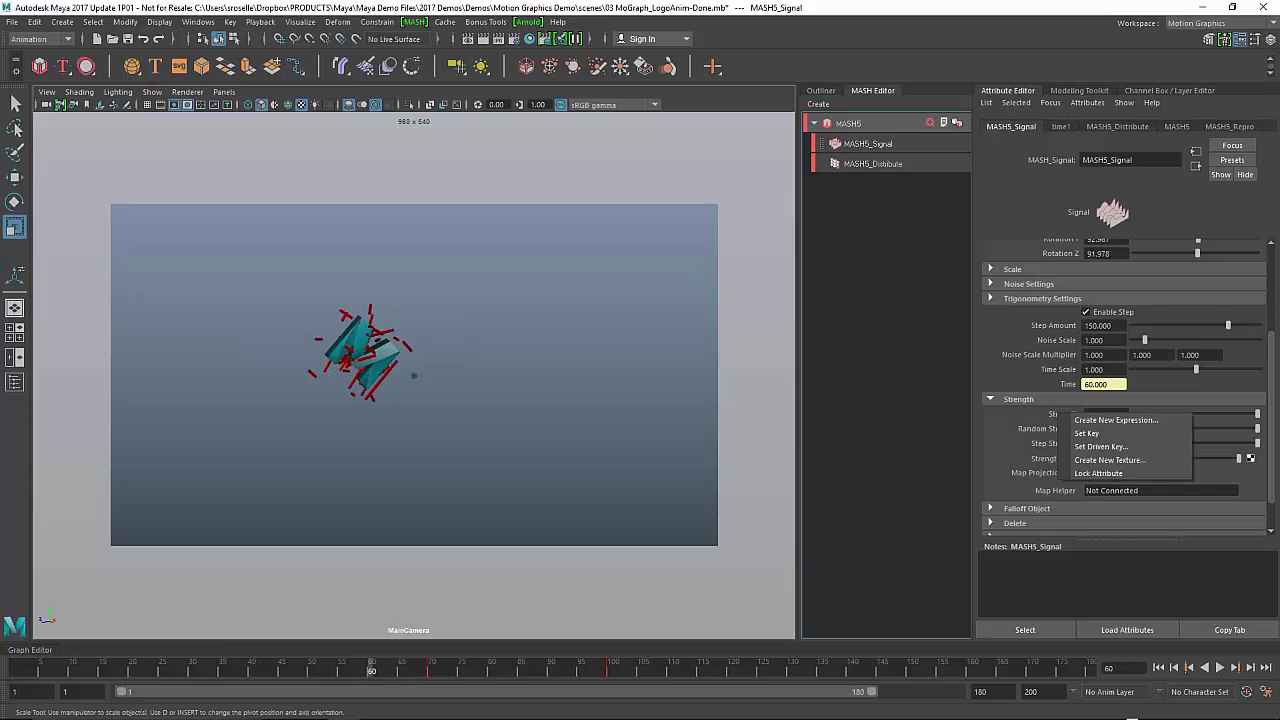
left_click(1110, 434)
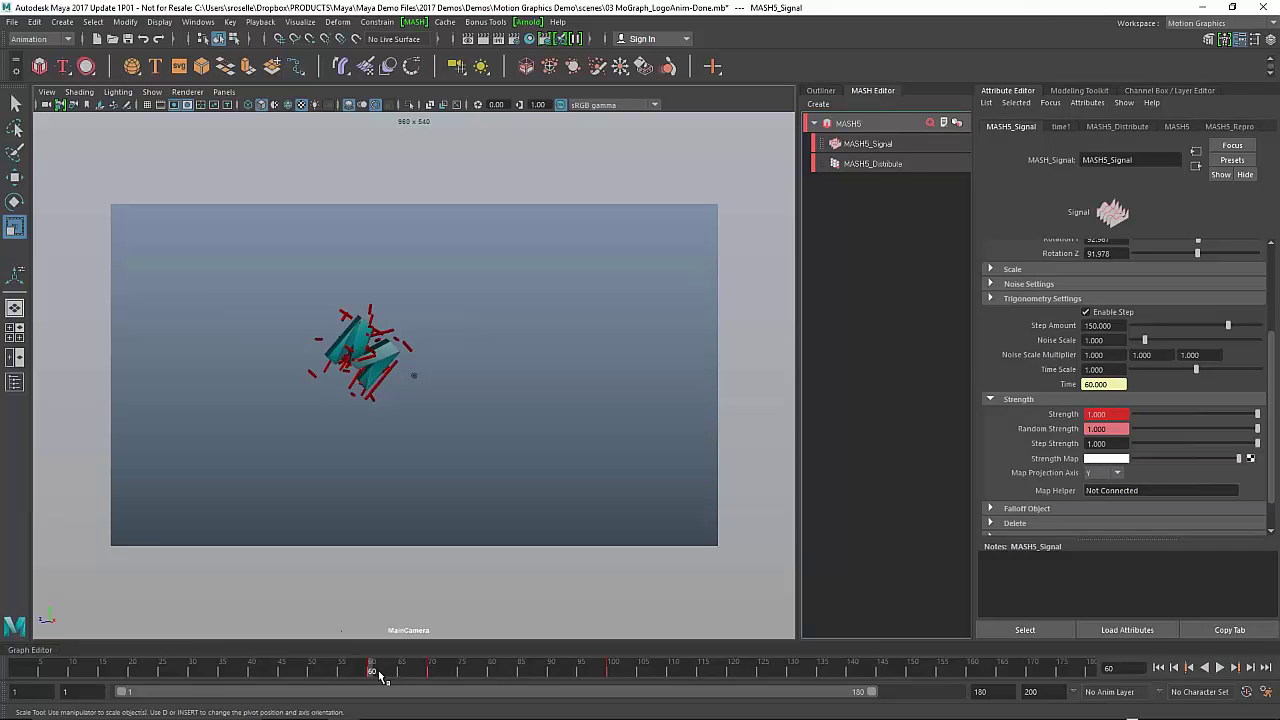
- Key Strength at 0 on frame 13, then replay until the M assembles
left_click_drag(380, 677, 90, 677)
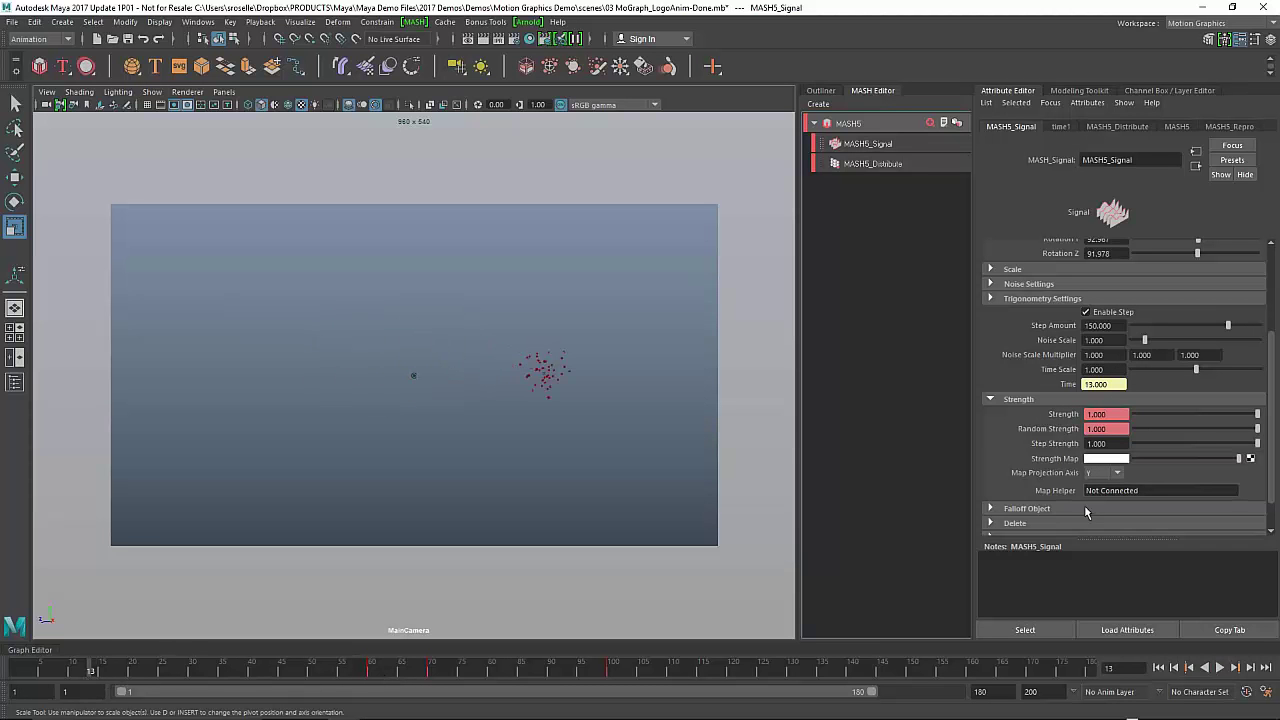
left_click_drag(1188, 413, 1107, 423)
right_click(1063, 419)
left_click(1110, 434)
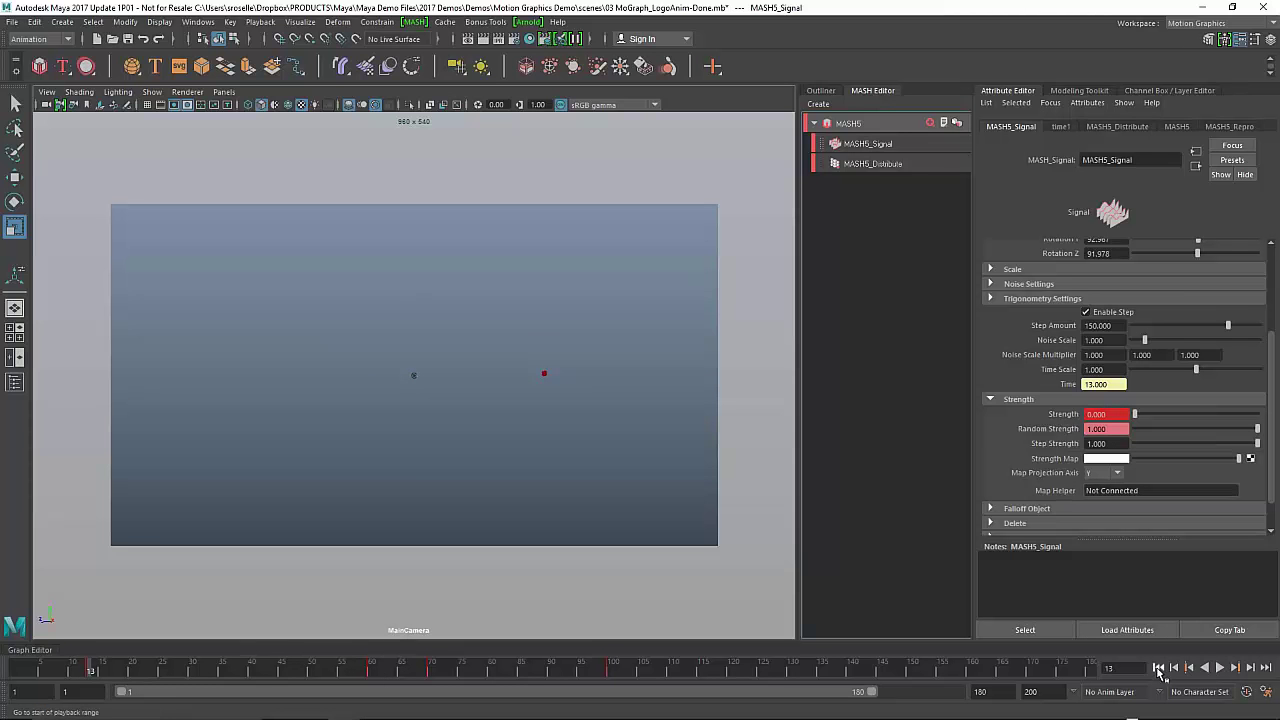
left_click(1158, 668)
left_click(1220, 667)
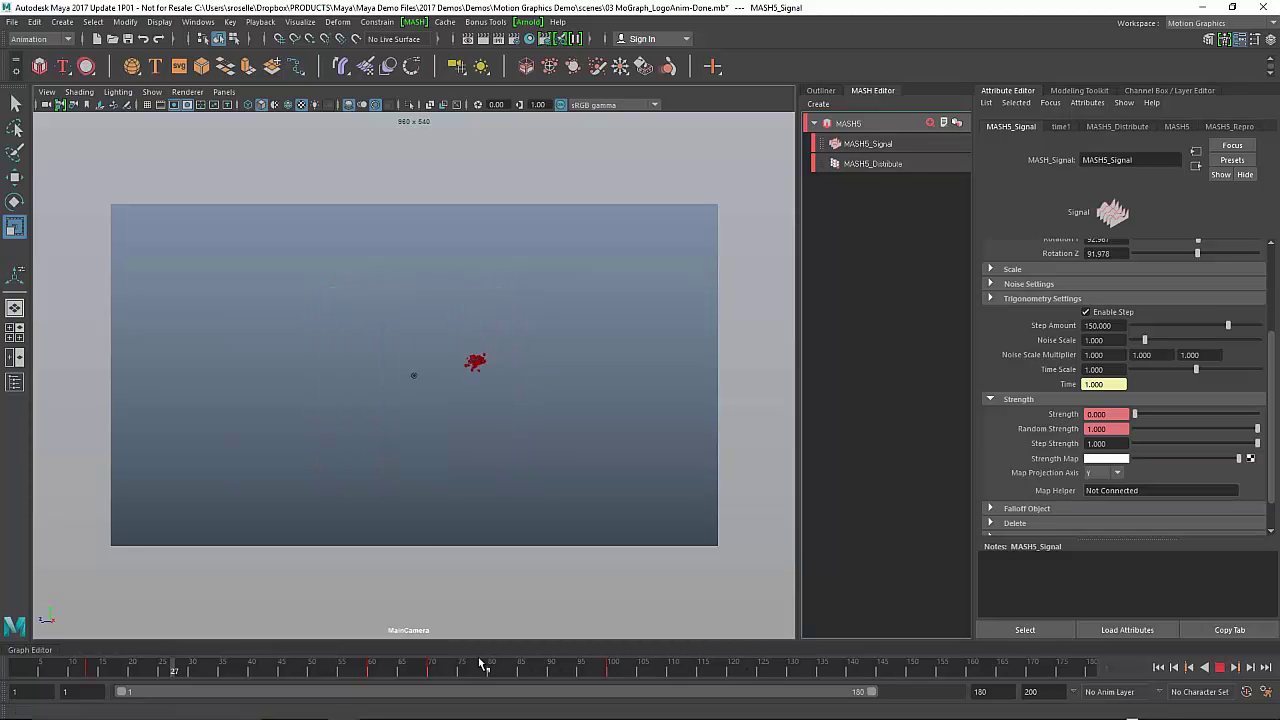
left_click(1217, 668)
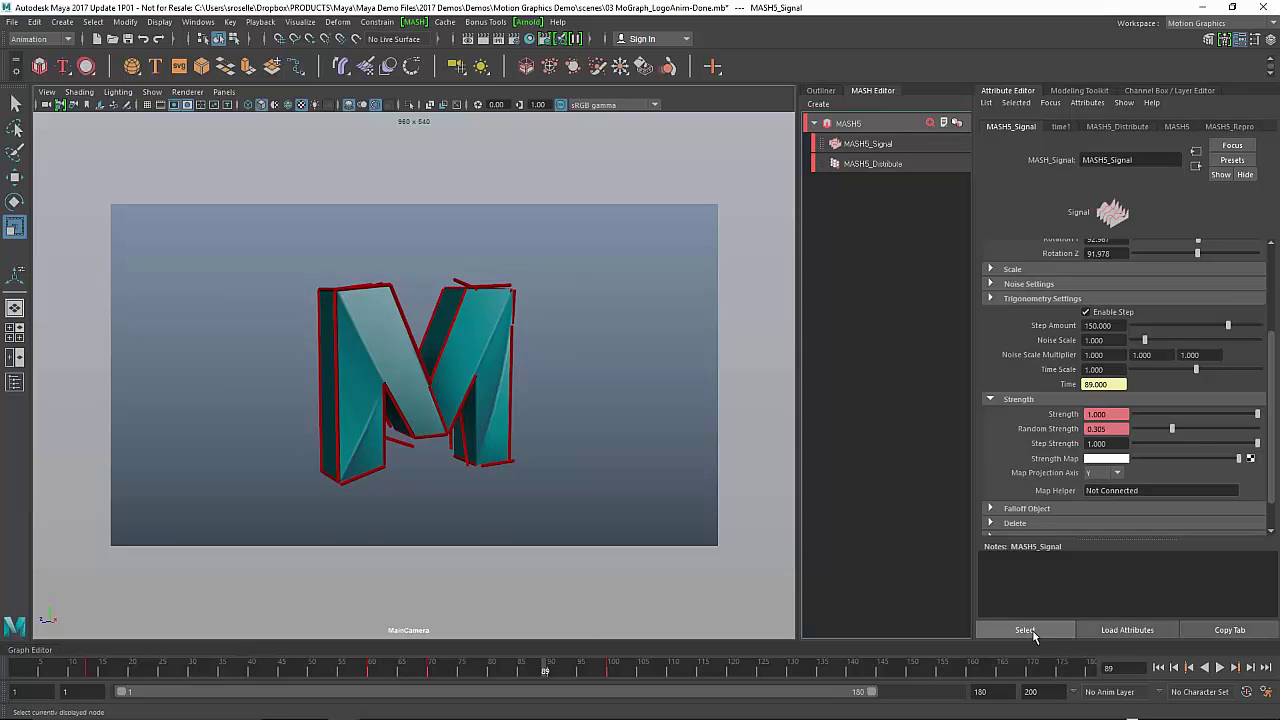
- Show the Signal's curves in the Graph Editor and select the Envelope's first key
left_click(9, 653)
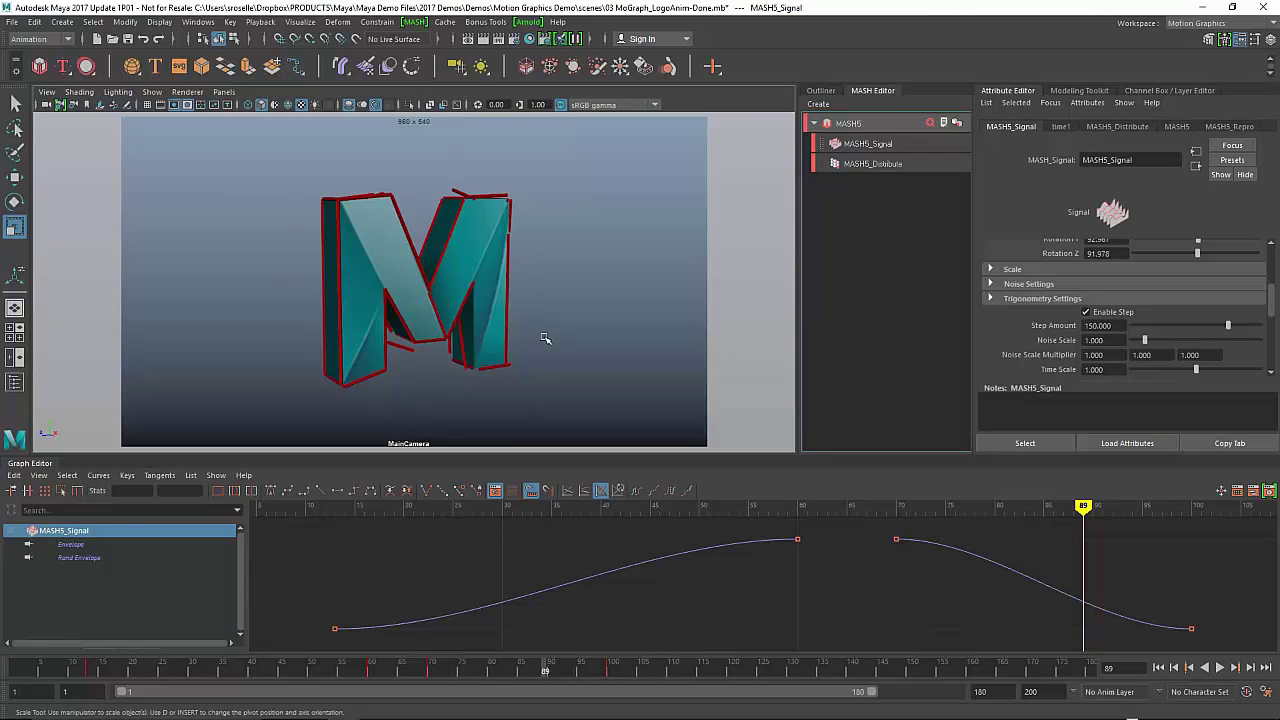
left_click(797, 541)
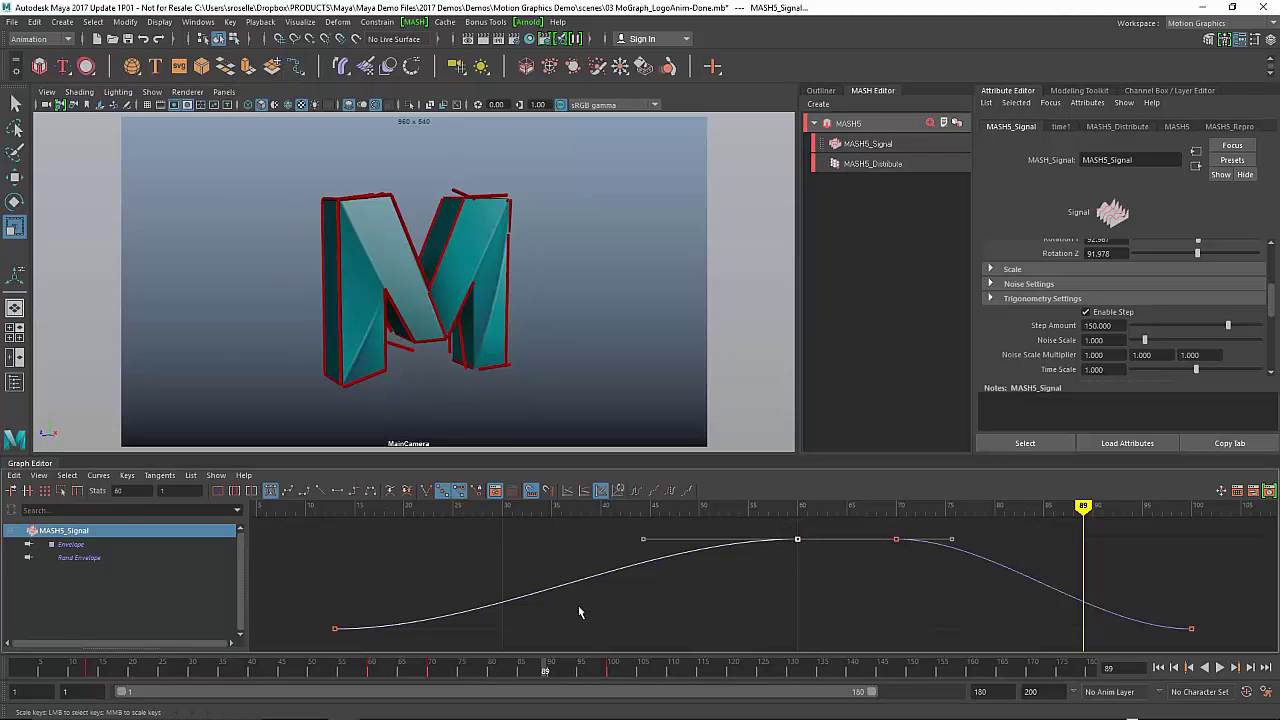
left_click(335, 628)
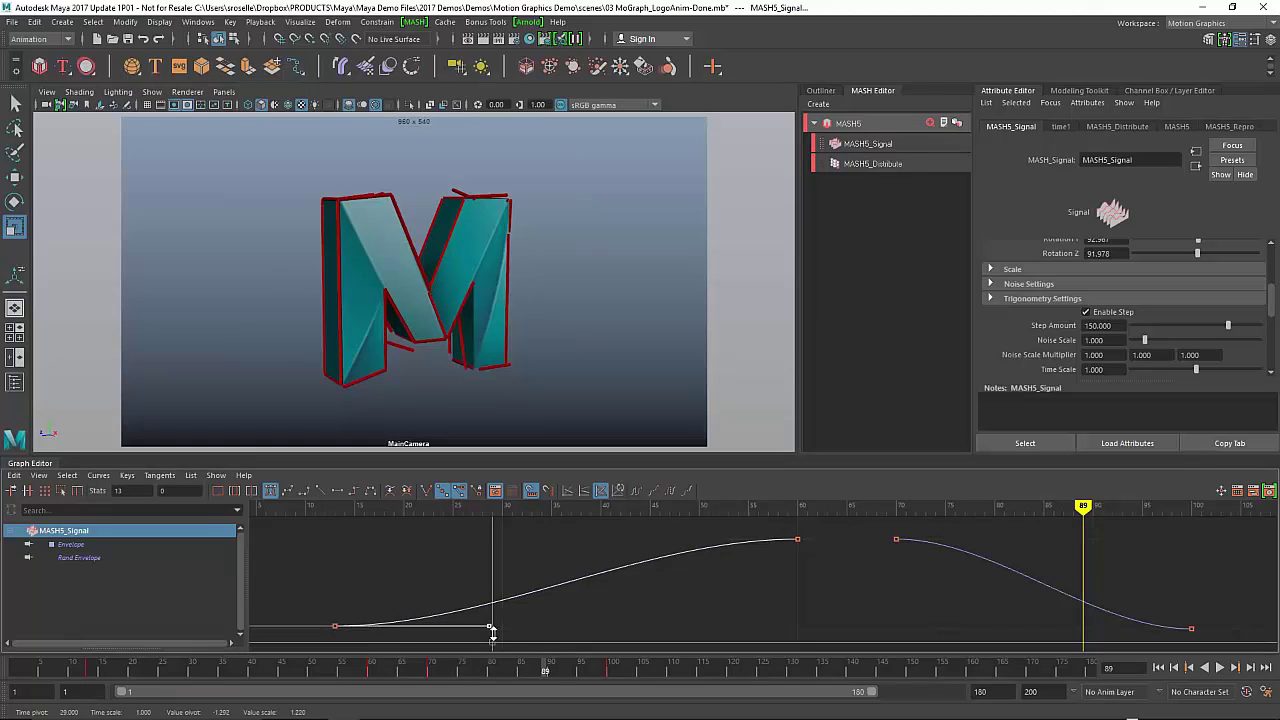
- Tilt the tangents of the first key and the frame-100 key upward
key("w")
middle_click_drag(495, 608, 466, 538)
left_click_drag(1046, 578, 1205, 640)
middle_click_drag(1205, 640, 1169, 566)
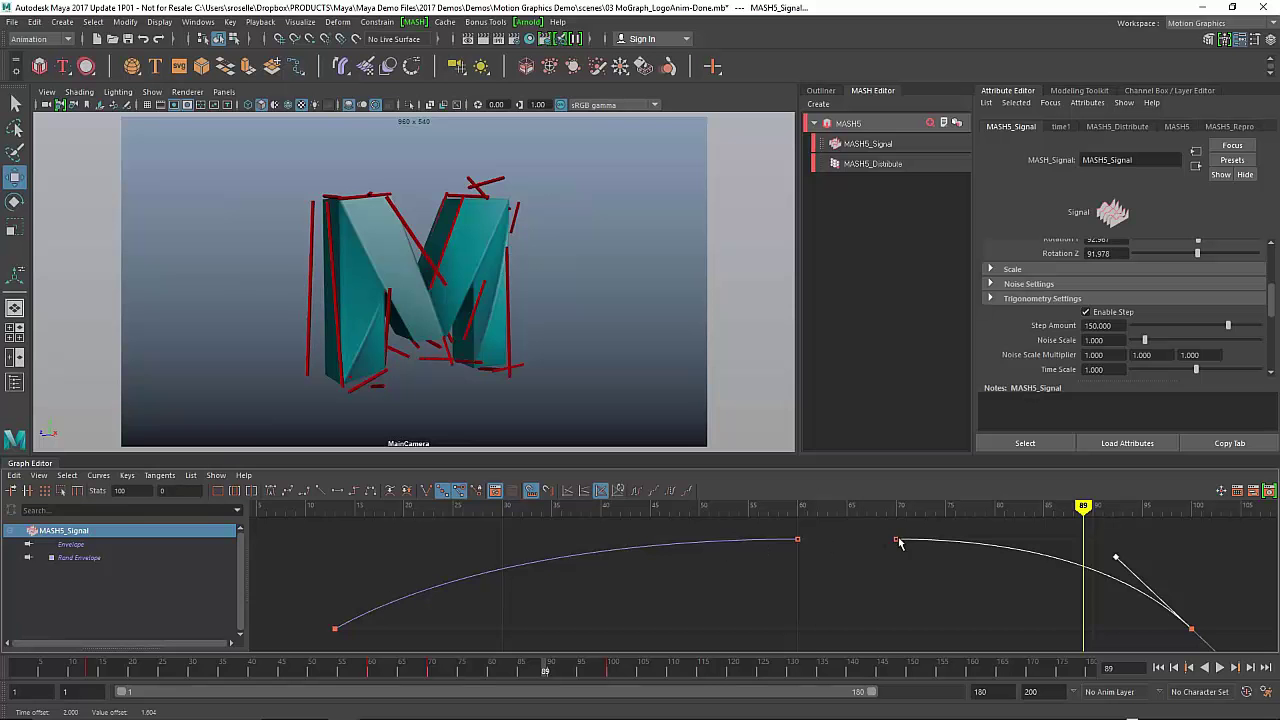
- Clear the selection and return to the single camera view
left_click(766, 326)
key("space")
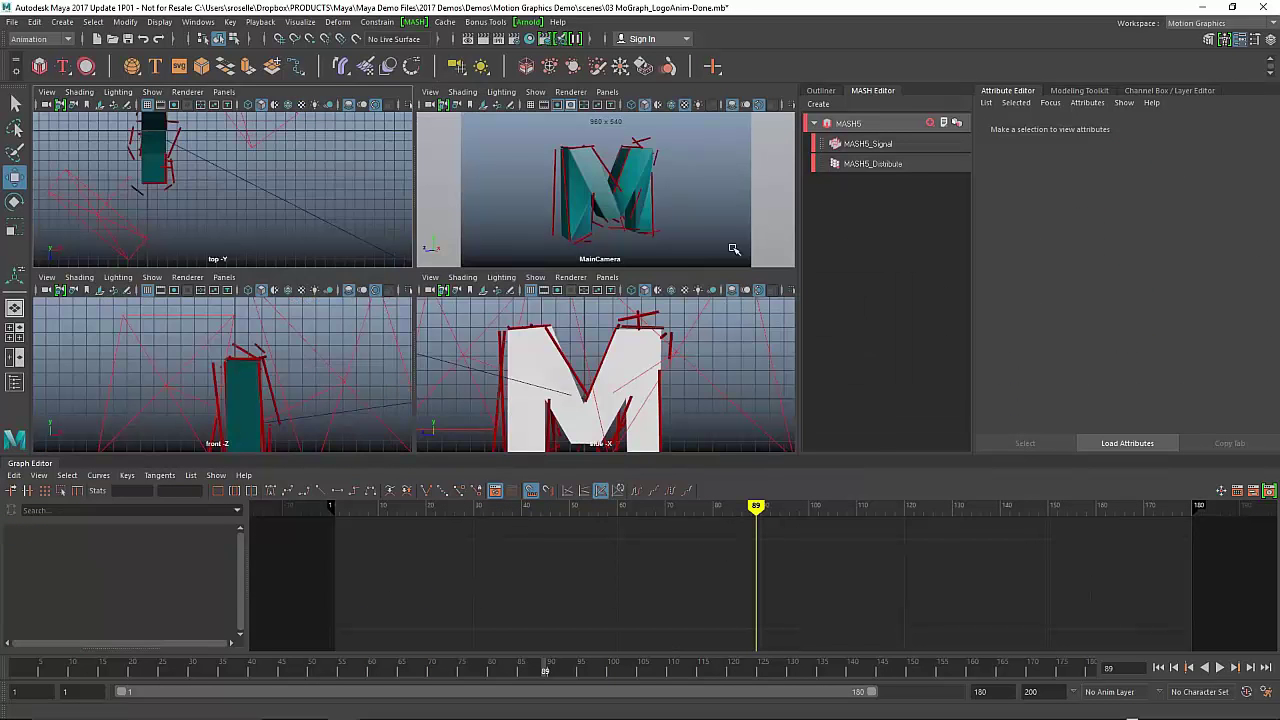
key("space")
key("space")
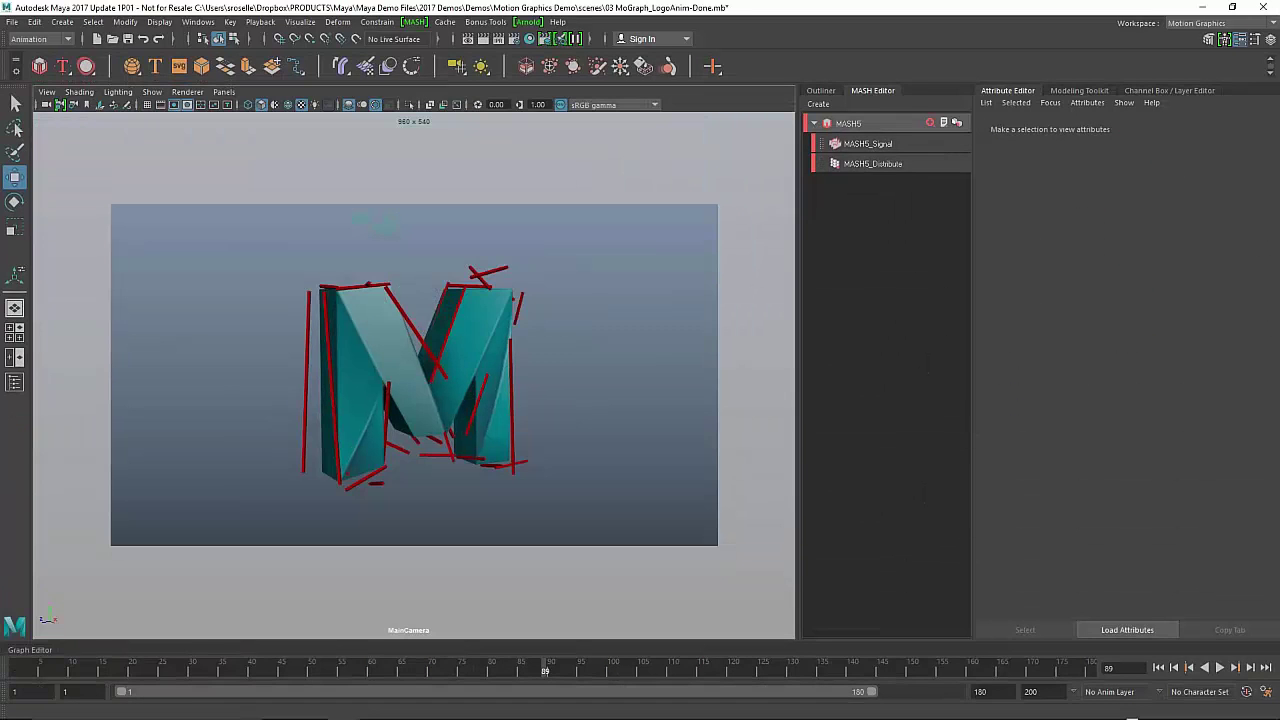
- Replay from the start to frame 168, then dolly and orbit to a frontal view
left_click(1189, 668)
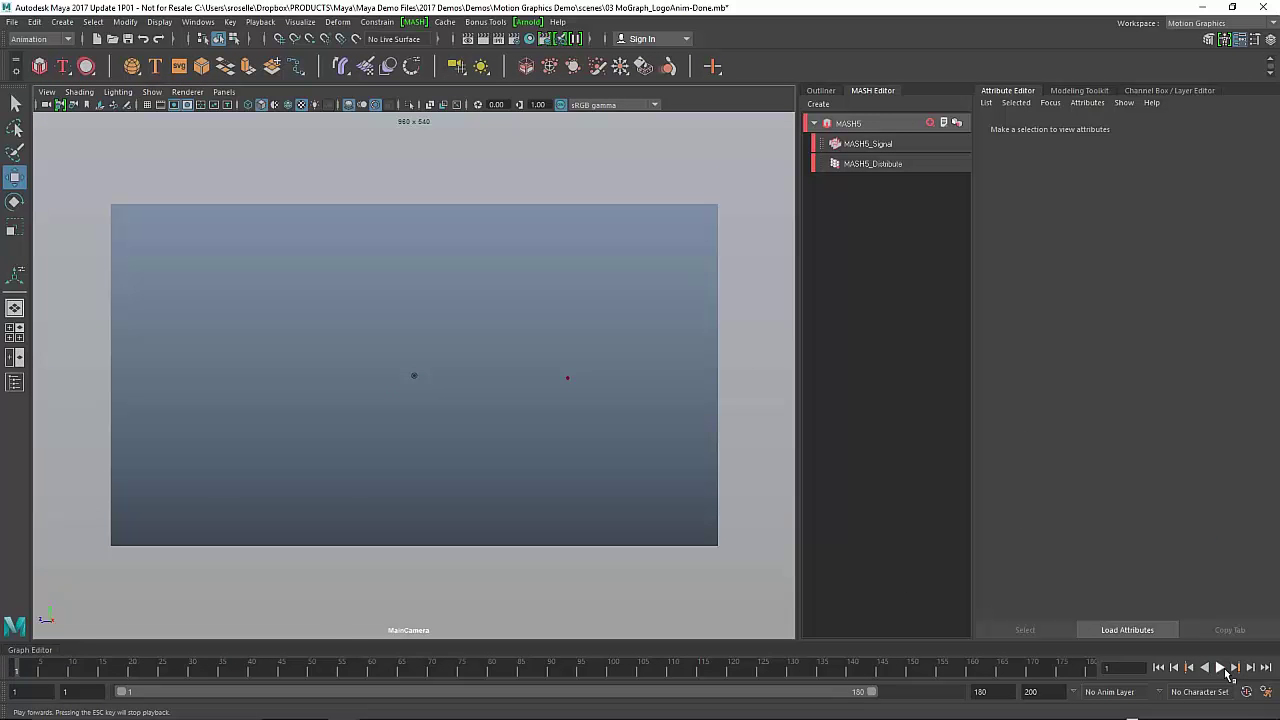
left_click(1221, 668)
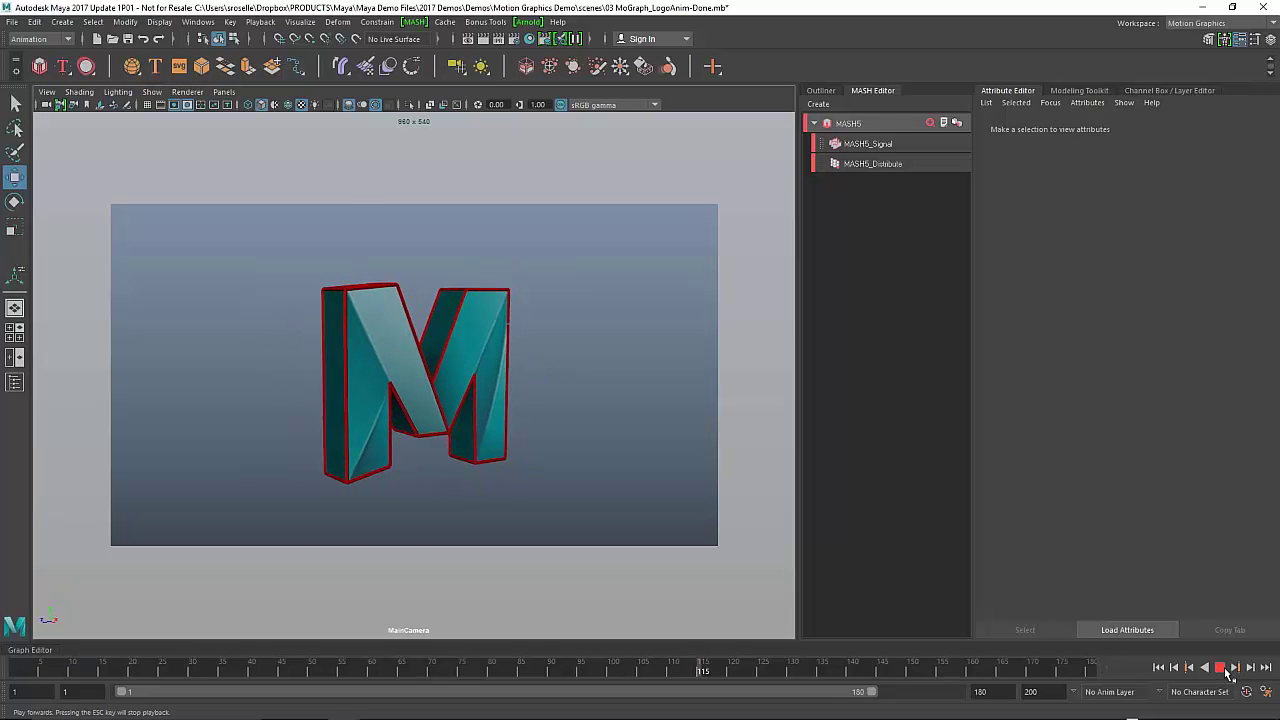
left_click(1221, 668)
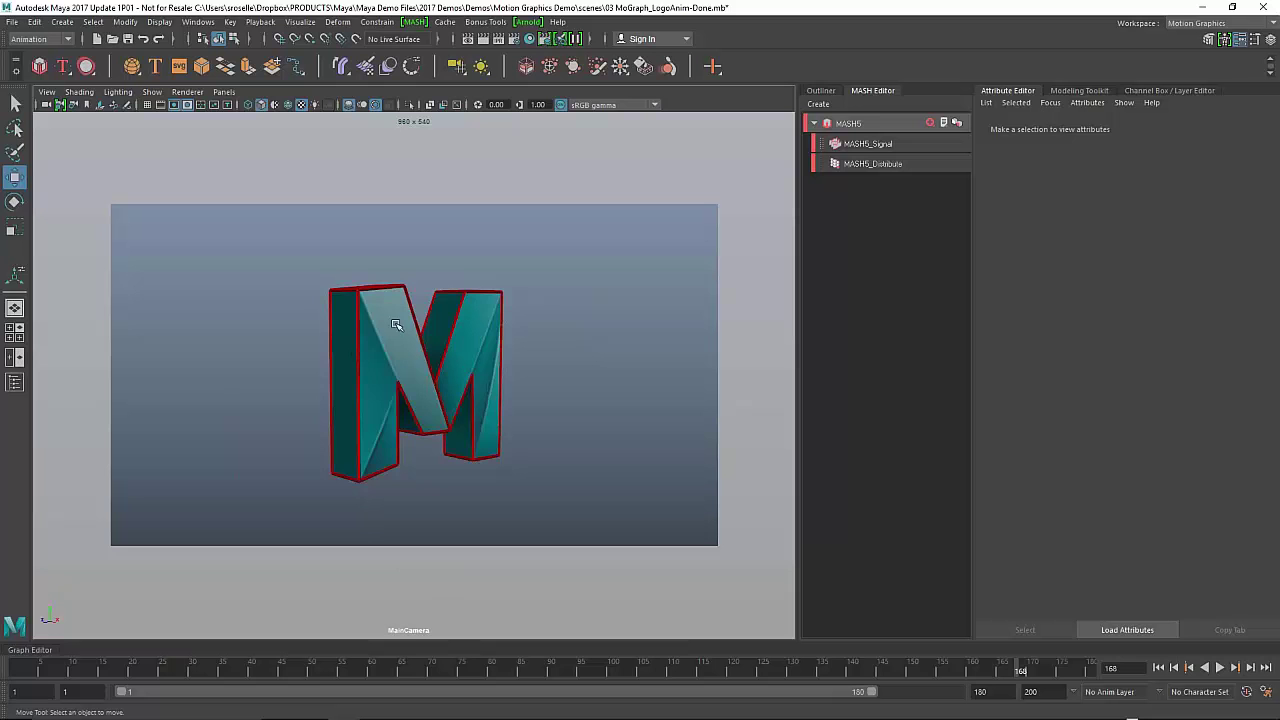
scroll(425, 470, "up", 5)
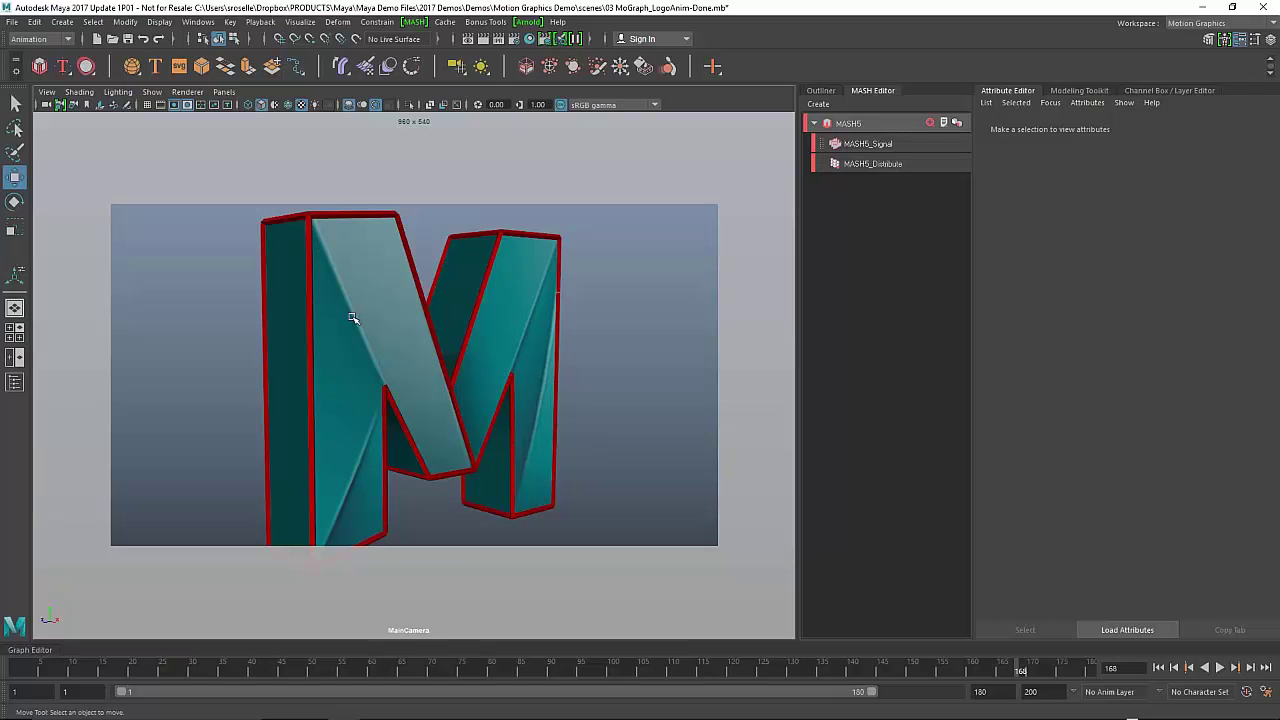
left_click_drag(394, 445, 418, 467, "alt")
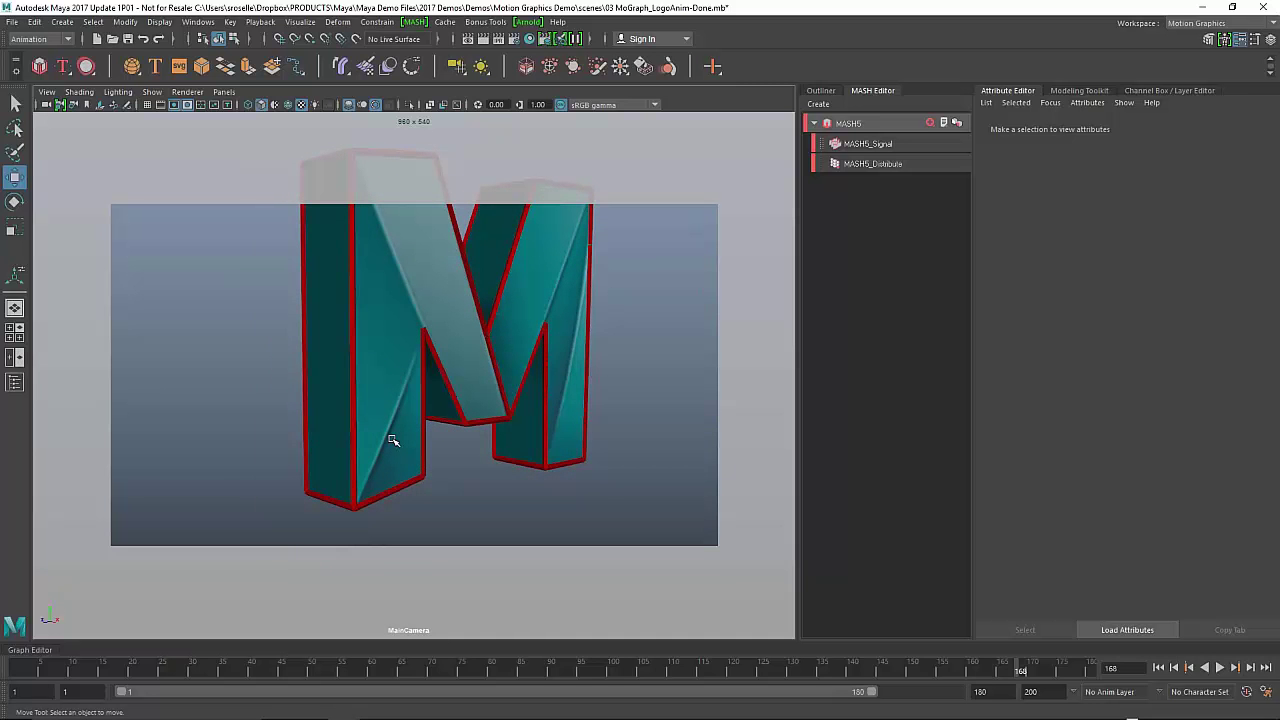
- Select the M mesh and Multi-Cut an edge ending at its inner vertex
left_click(392, 440)
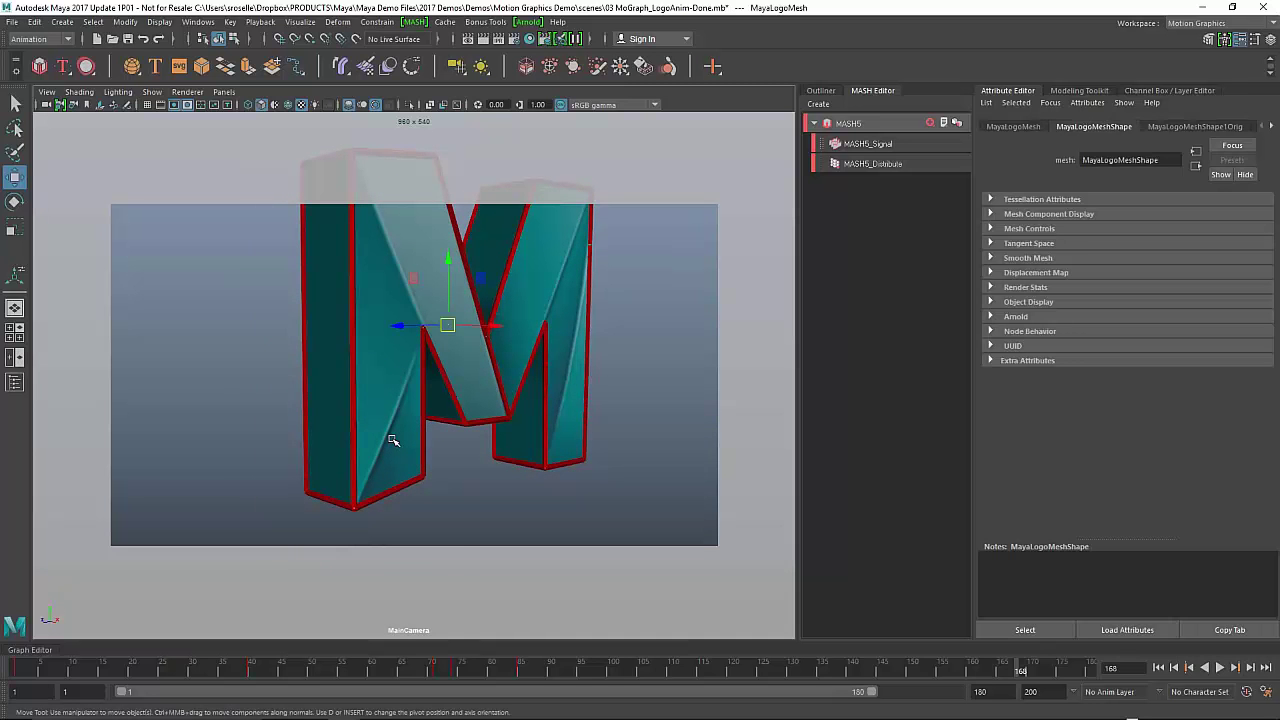
right_click_drag(391, 422, 292, 366, "shift")
left_click(331, 378)
key("Escape")
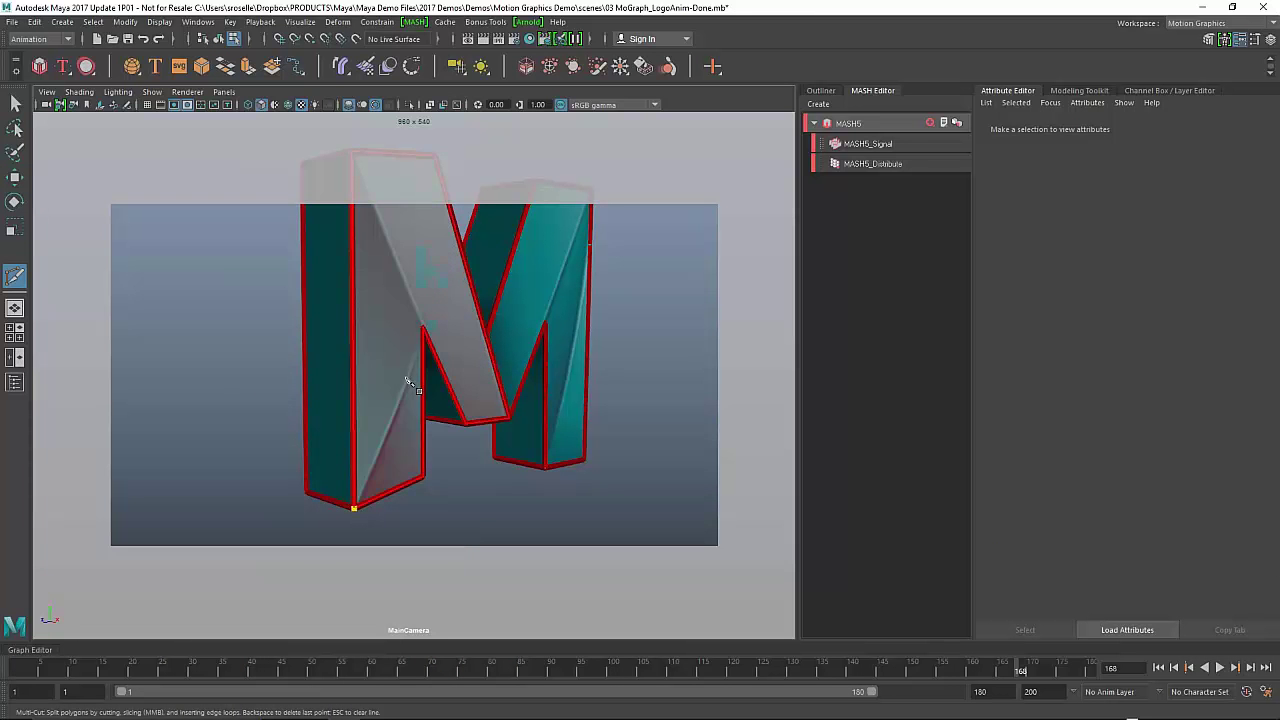
left_click(424, 329)
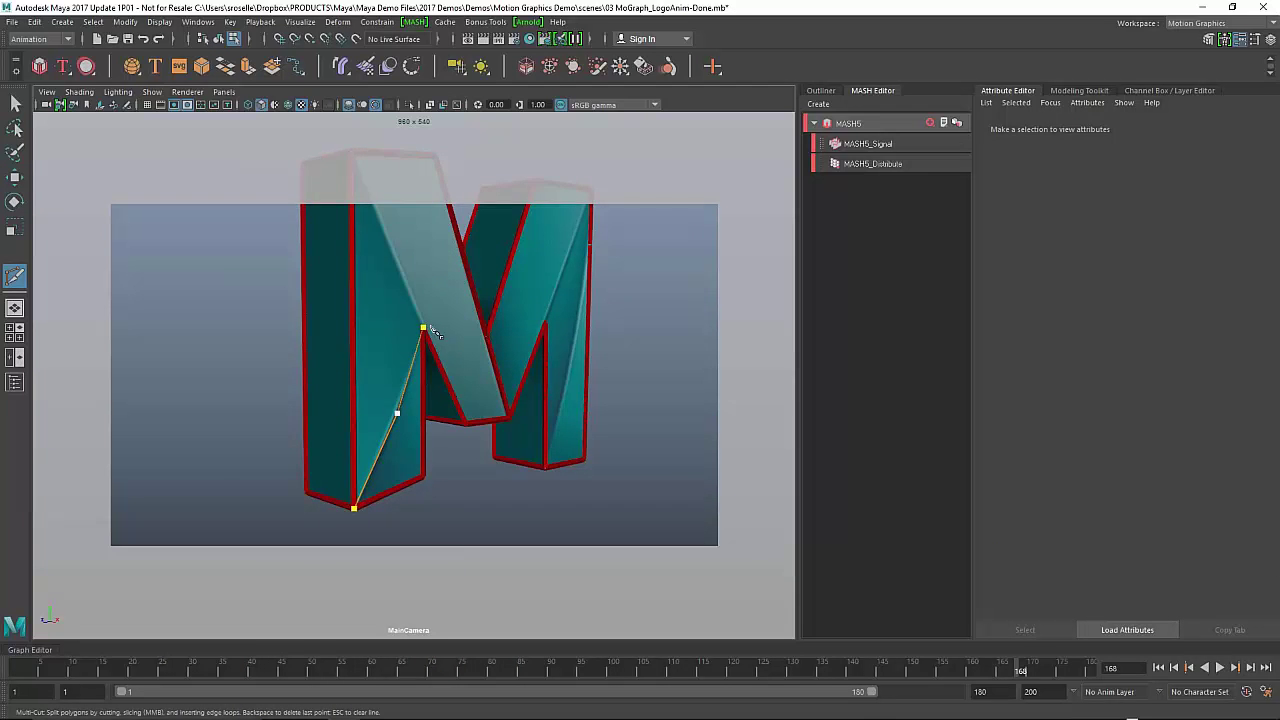
key("Return")
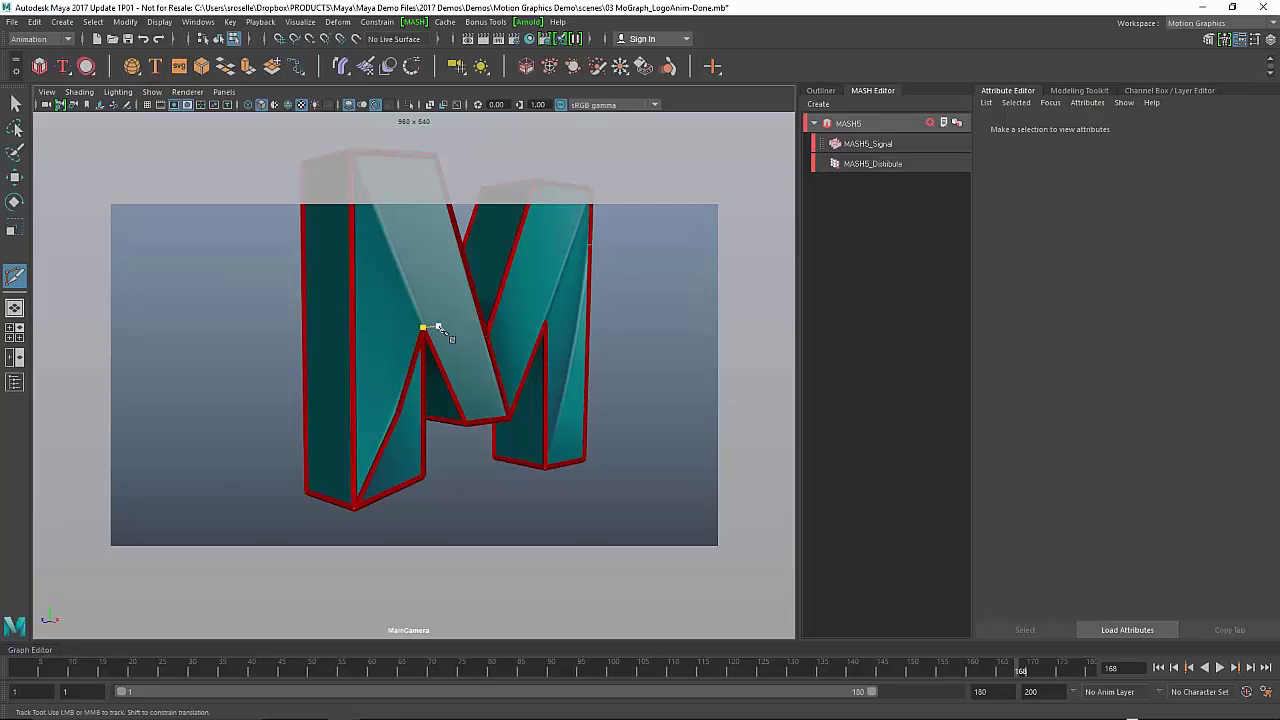
- Cut new edges from the inner bottom vertex and across the right leg
right_click_drag(429, 329, 474, 433, "alt")
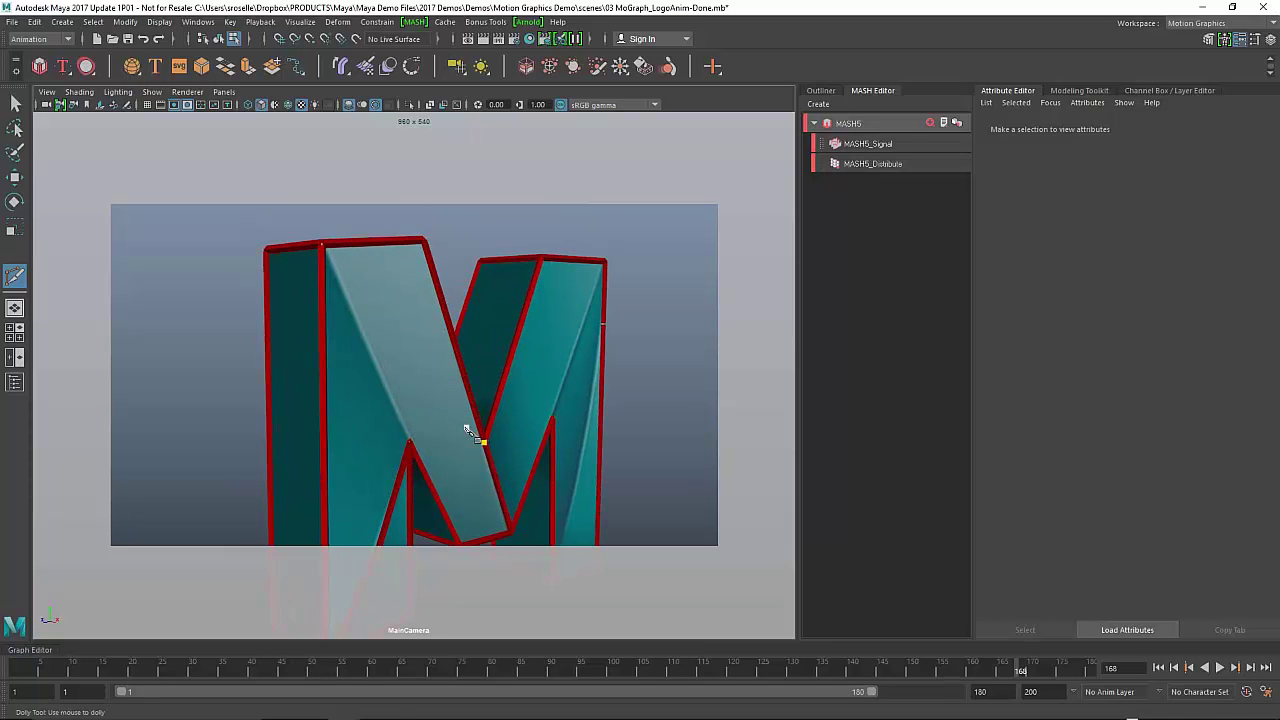
left_click(409, 443)
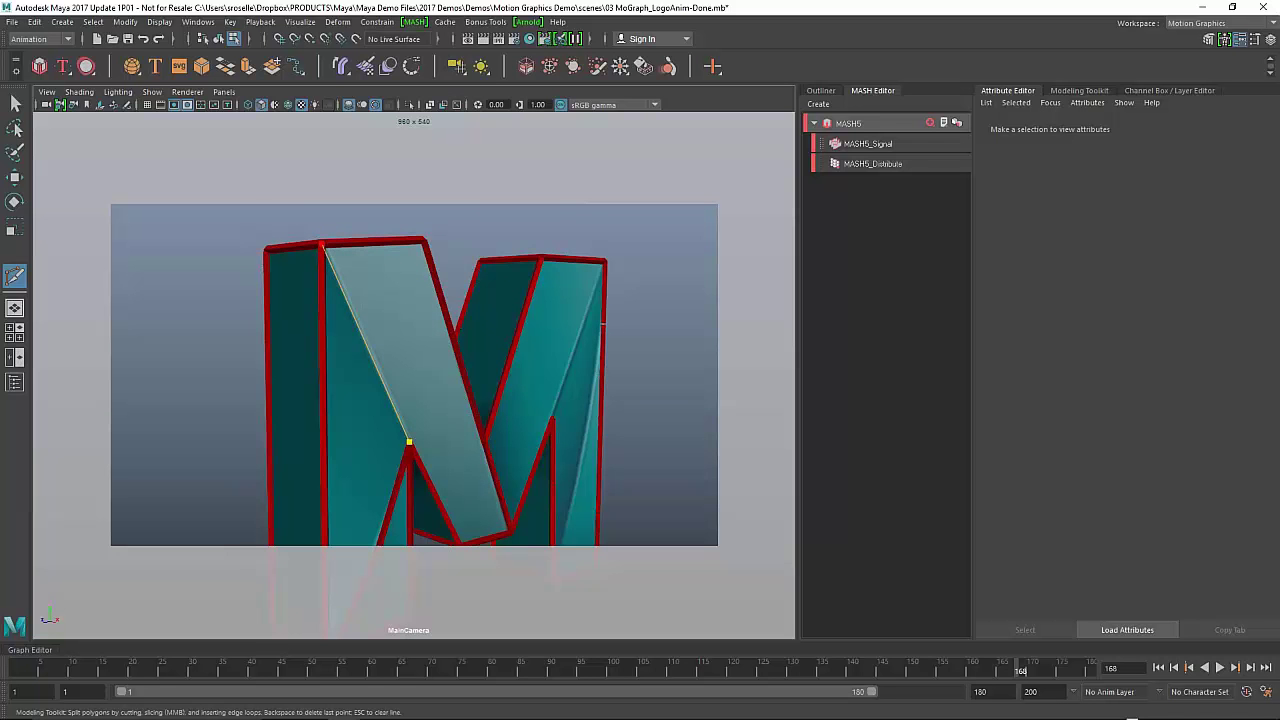
key("Return")
mouse_move(540, 400)
right_mouse_down("alt")
mouse_move(563, 411)
mouse_move(548, 421)
right_mouse_up("alt")
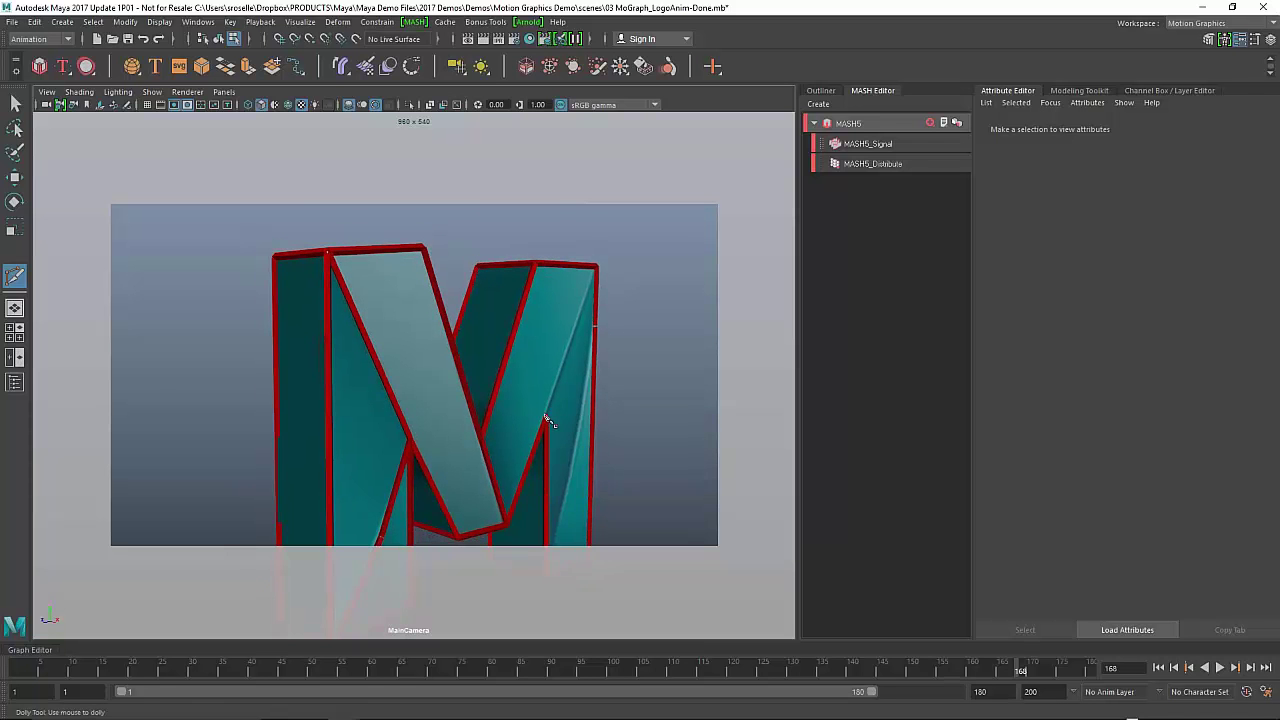
left_click(545, 415)
key("Return")
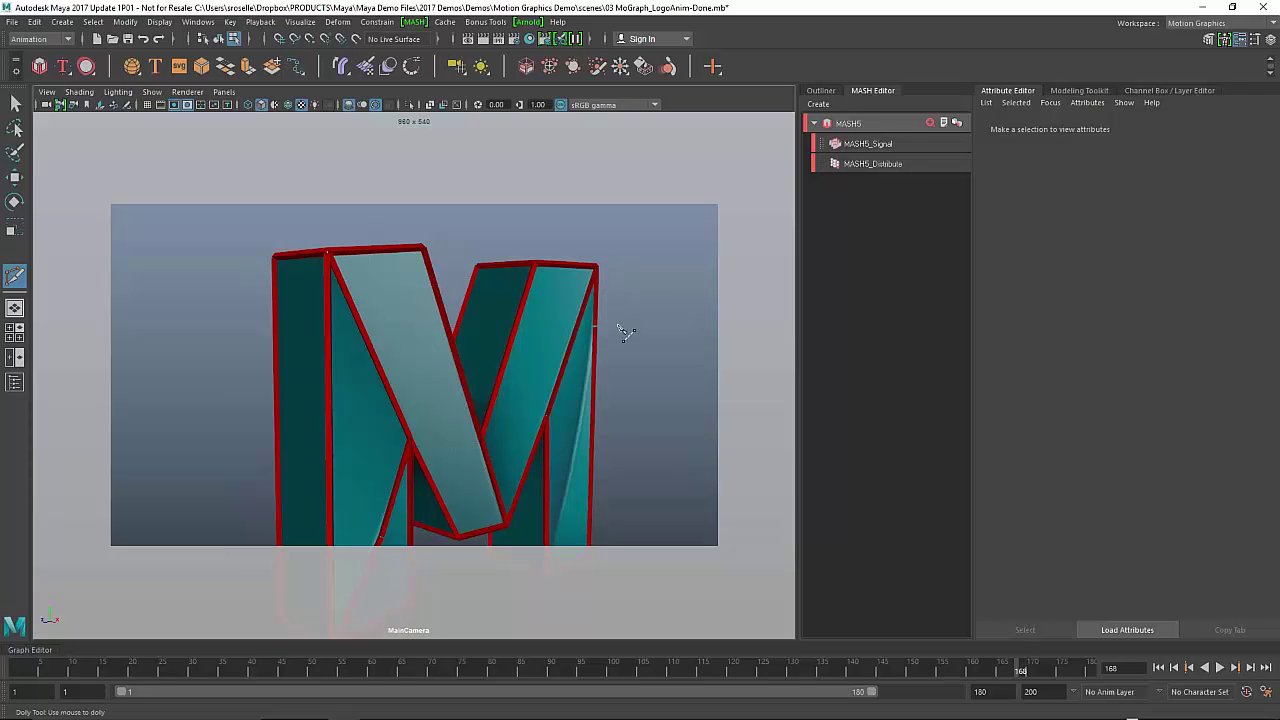
- Recentre the view and scrub back to where the pieces fly apart
scroll(625, 333, "down", 5)
middle_click_drag(604, 337, 593, 316, "alt")
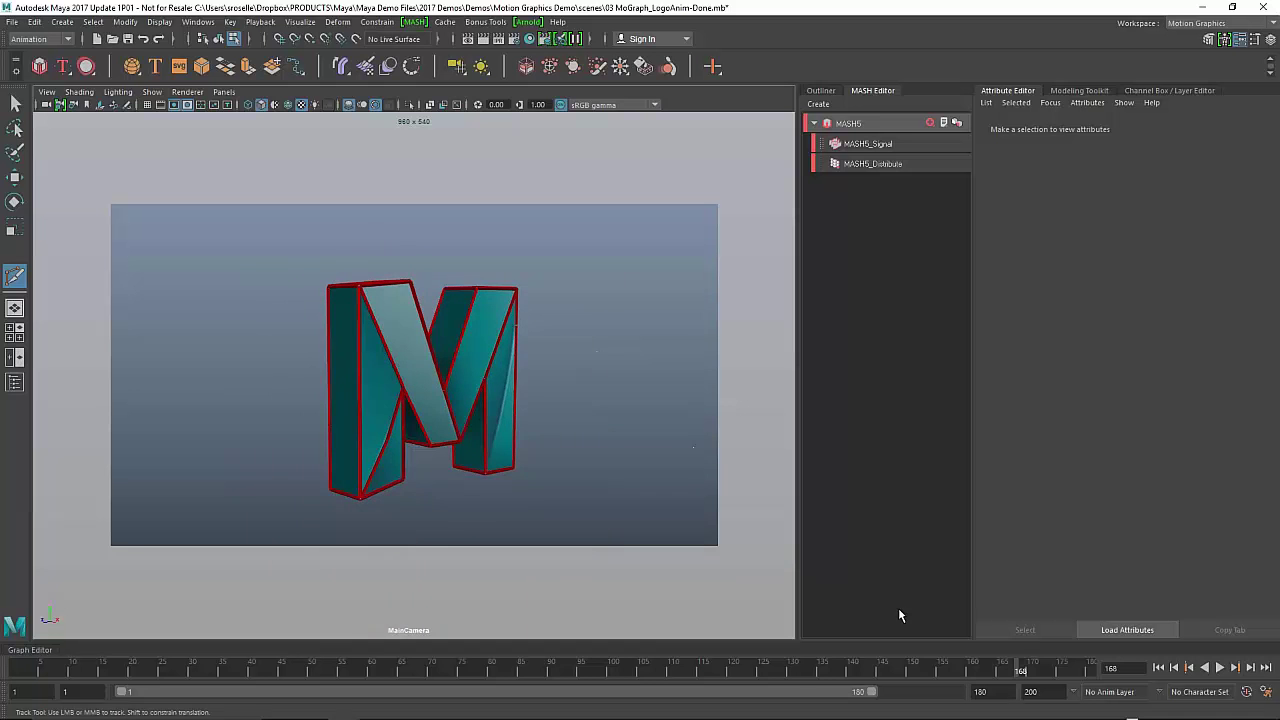
left_click_drag(1033, 672, 108, 666)
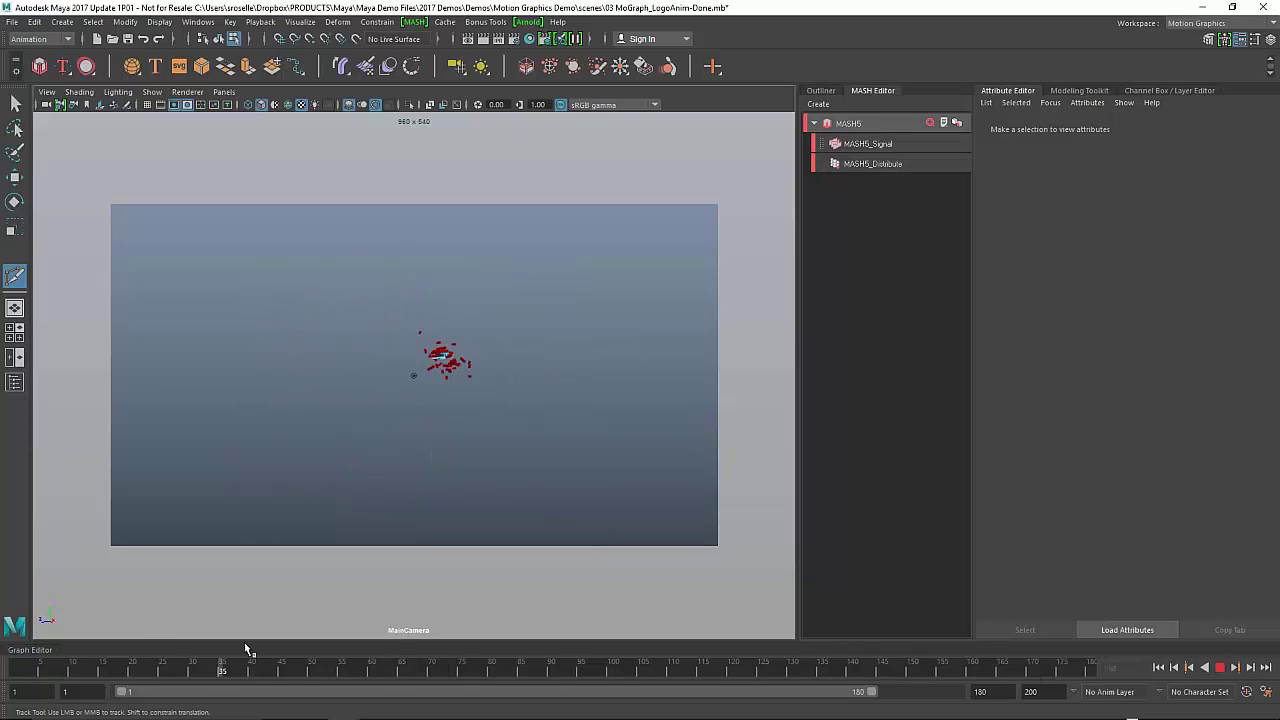
- Scrub the time slider forward to about frame 120 with the M reassembled
left_click_drag(245, 646, 733, 664)
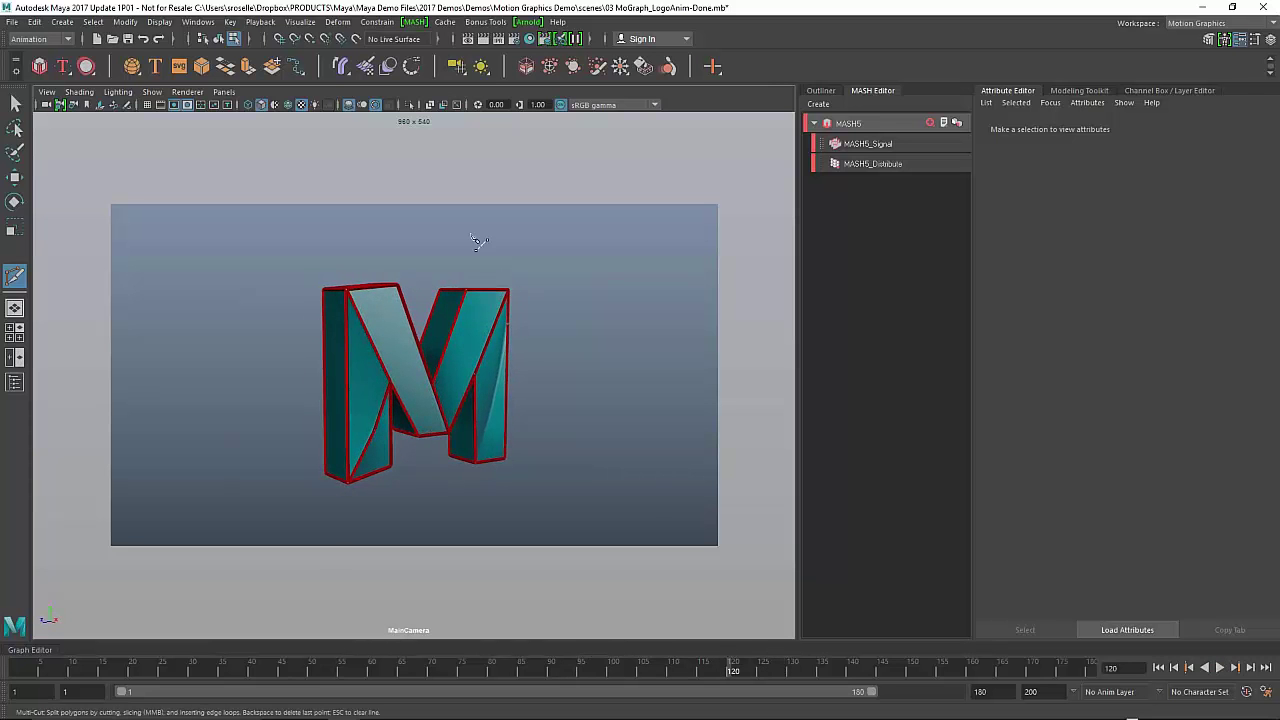
- Add a Spring node to MASH5, then play and scrub through the animation
left_click(899, 142)
left_click(929, 122)
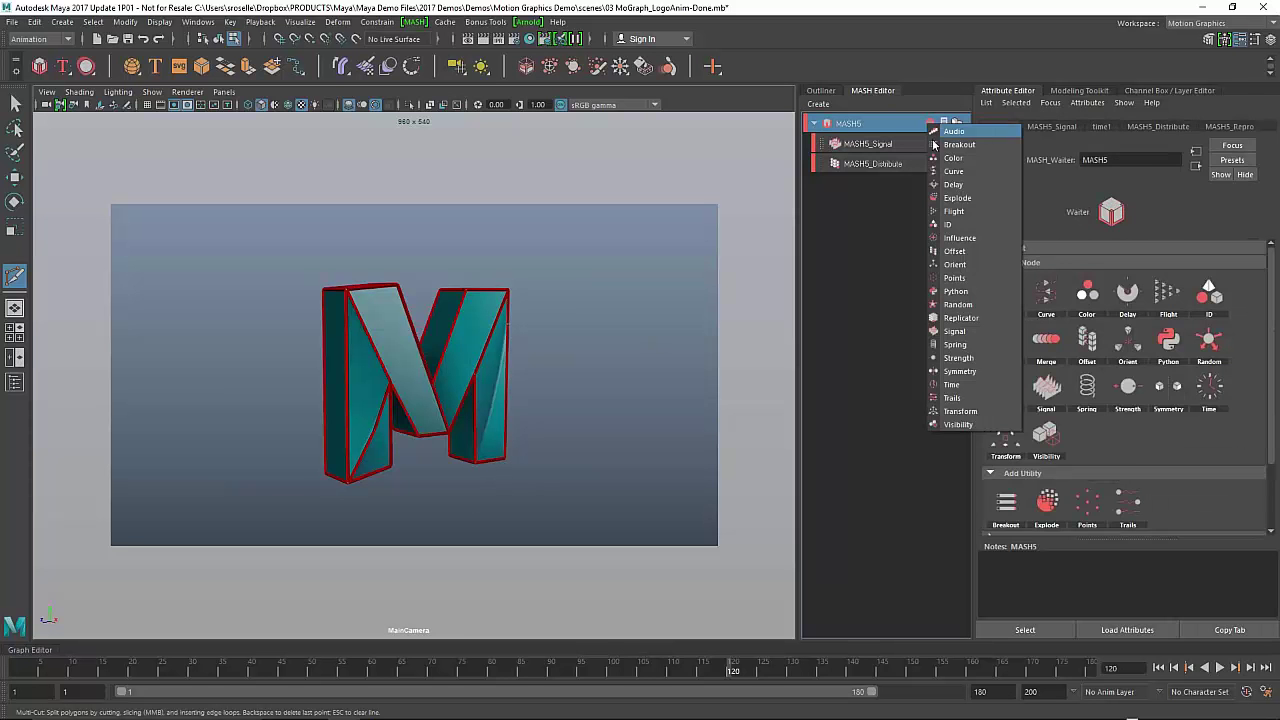
left_click(955, 344)
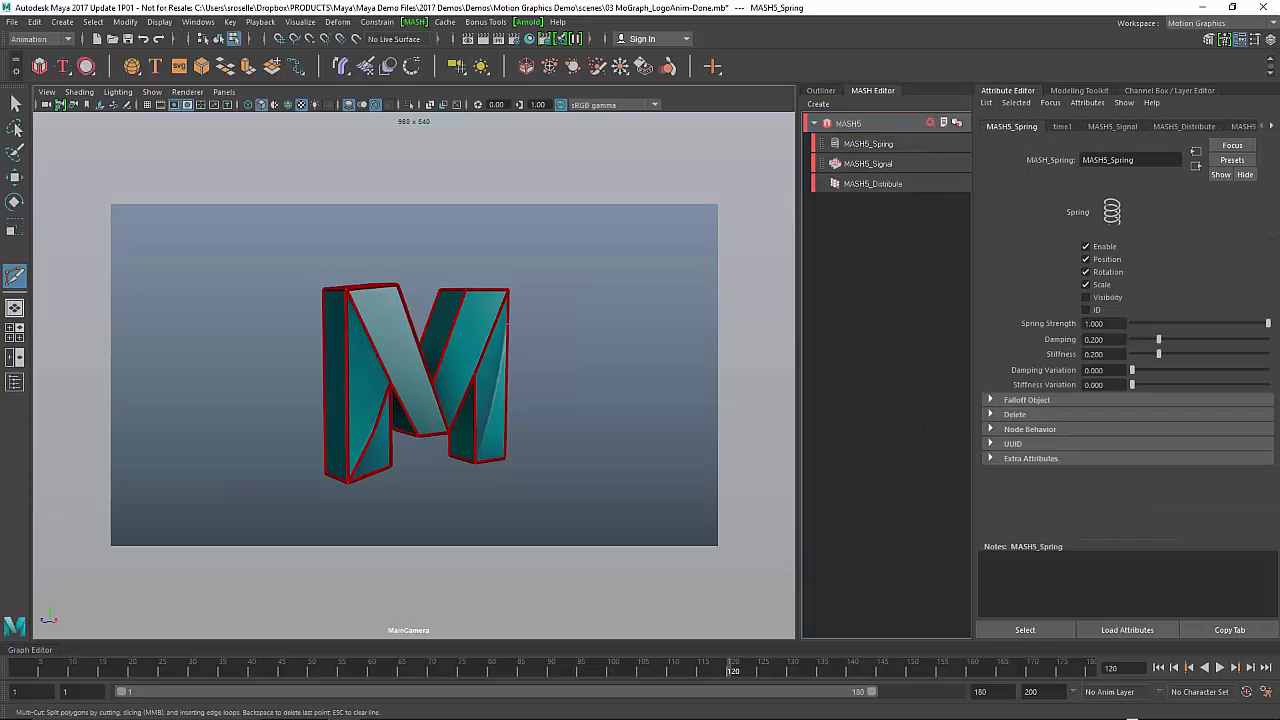
left_click(1158, 667)
left_click(1220, 667)
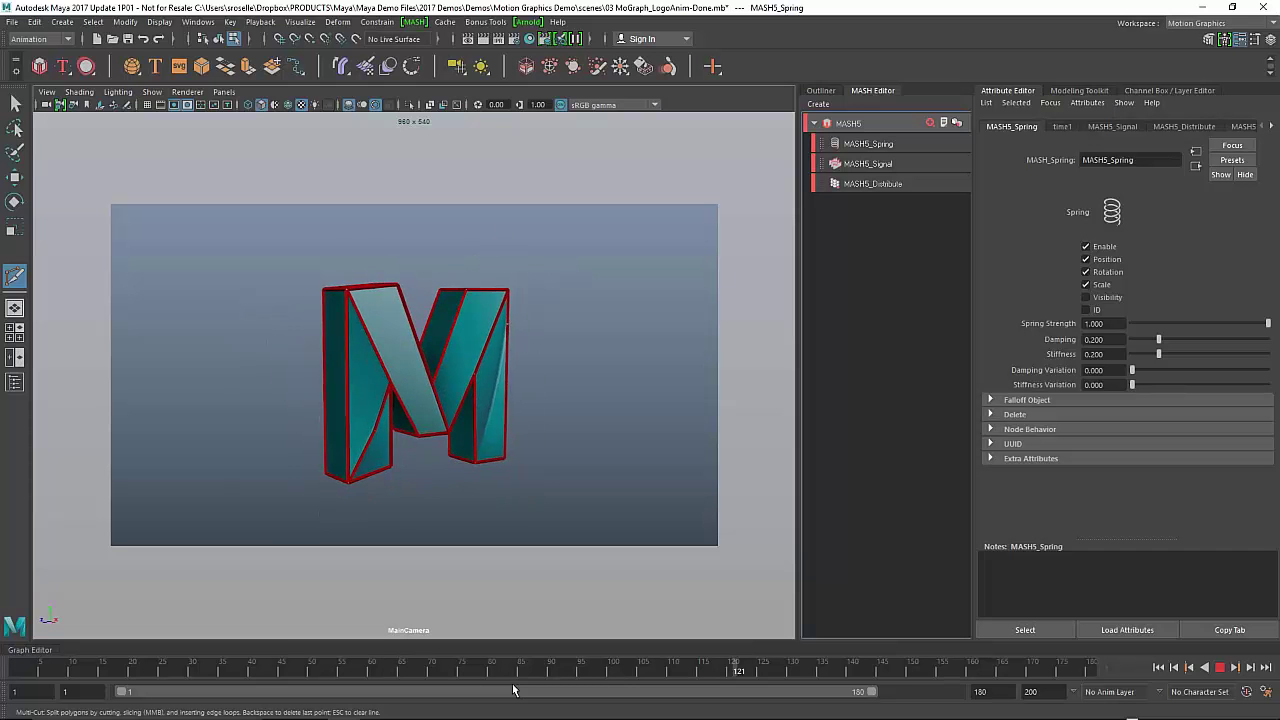
left_click_drag(343, 672, 745, 675)
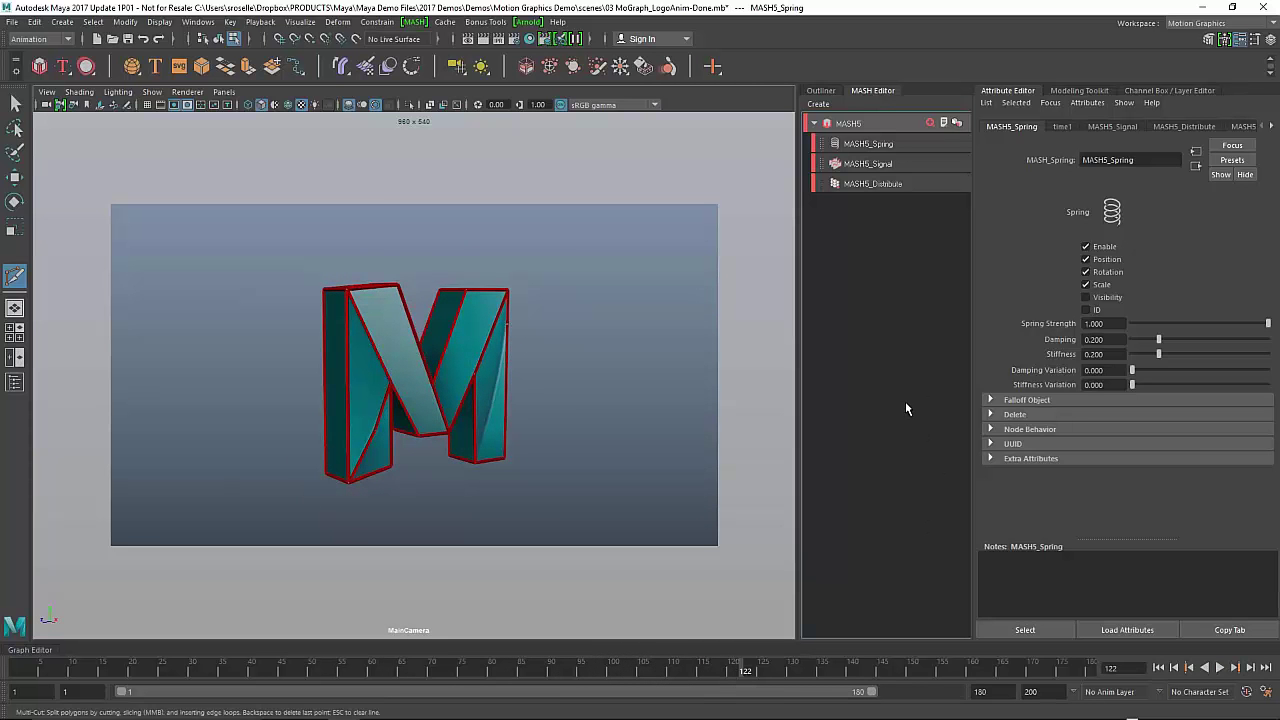
- Add a MASH5 Trails node with Trail Length 47 and Trail Scale 1.316, then select the trails
left_click(931, 123)
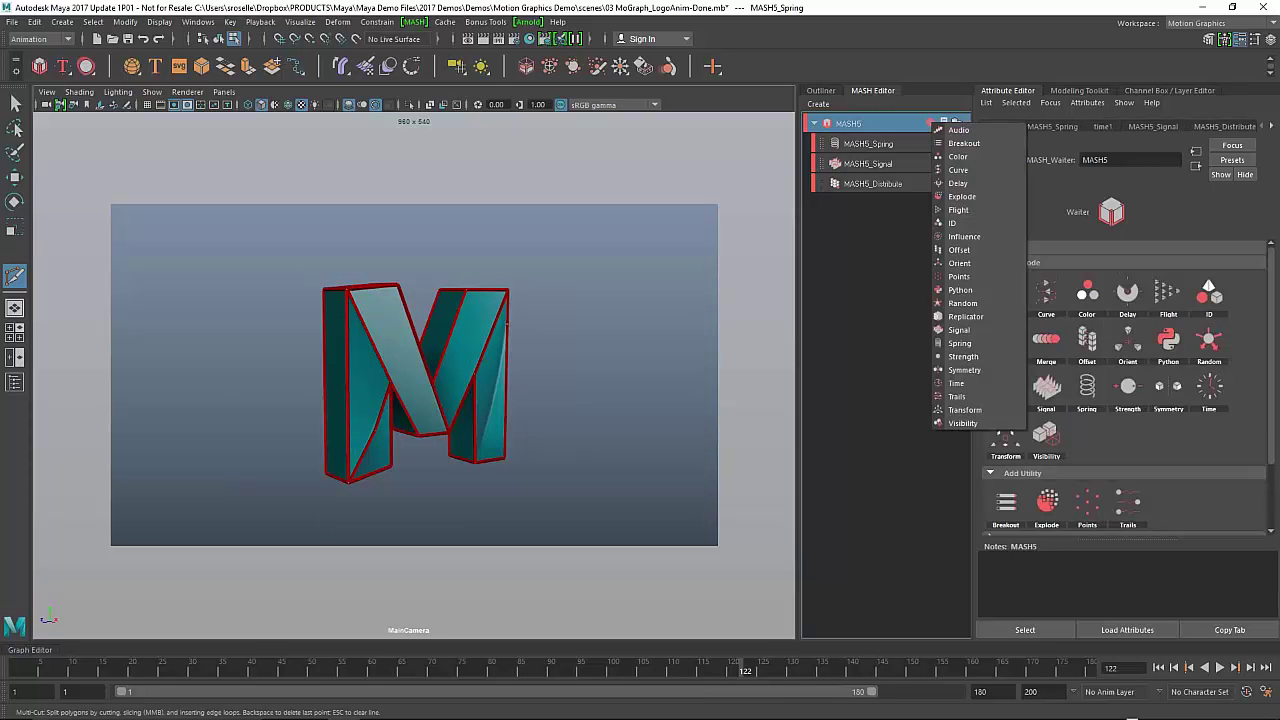
left_click(962, 397)
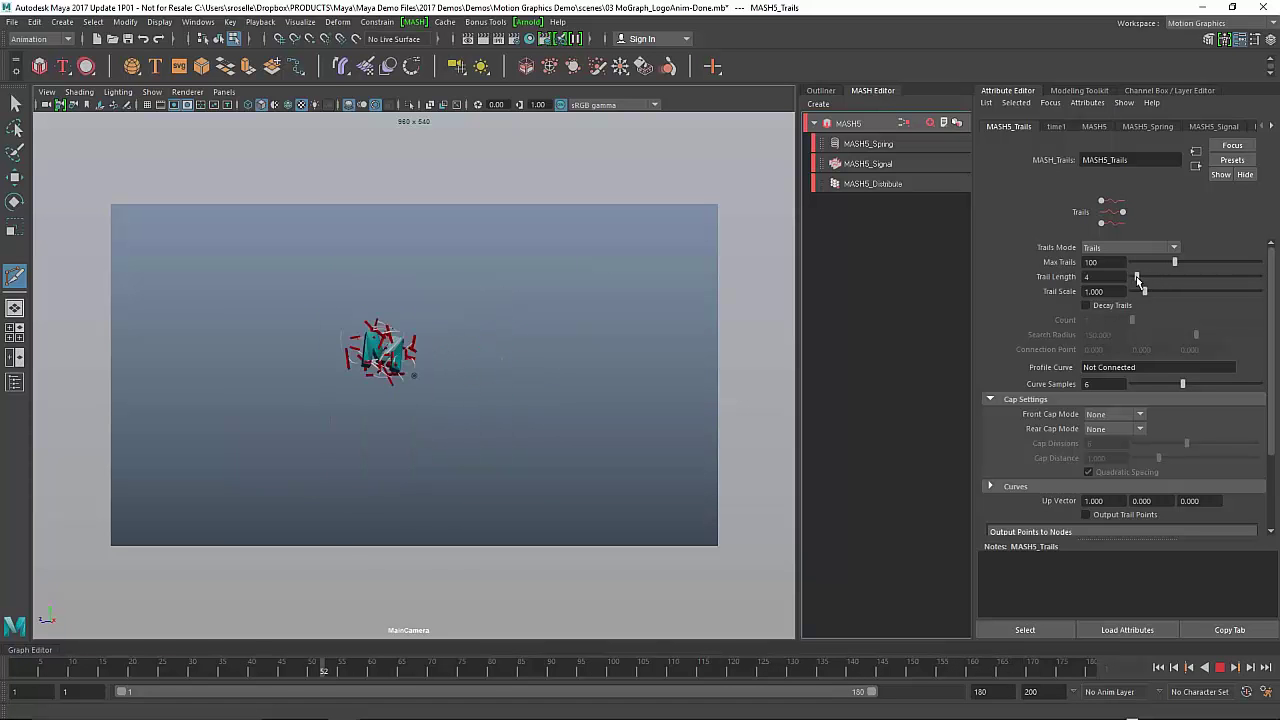
left_click_drag(1181, 278, 1191, 278)
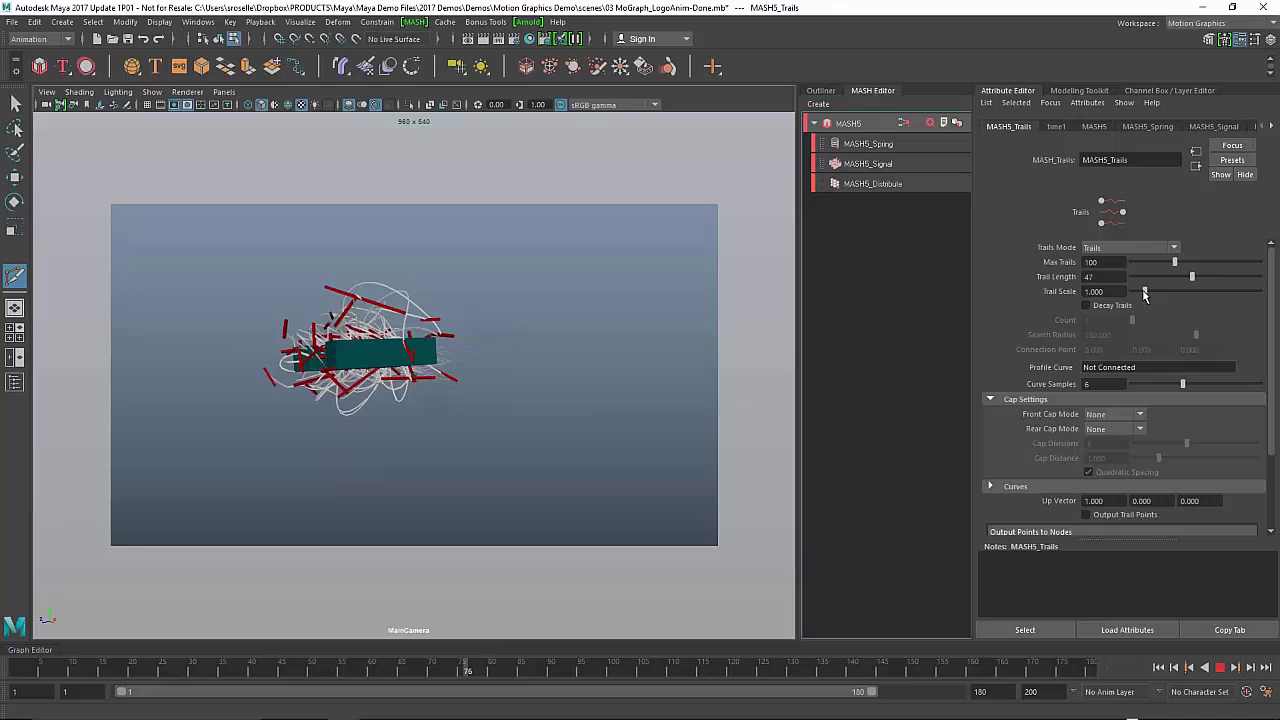
left_click_drag(1145, 291, 1148, 291)
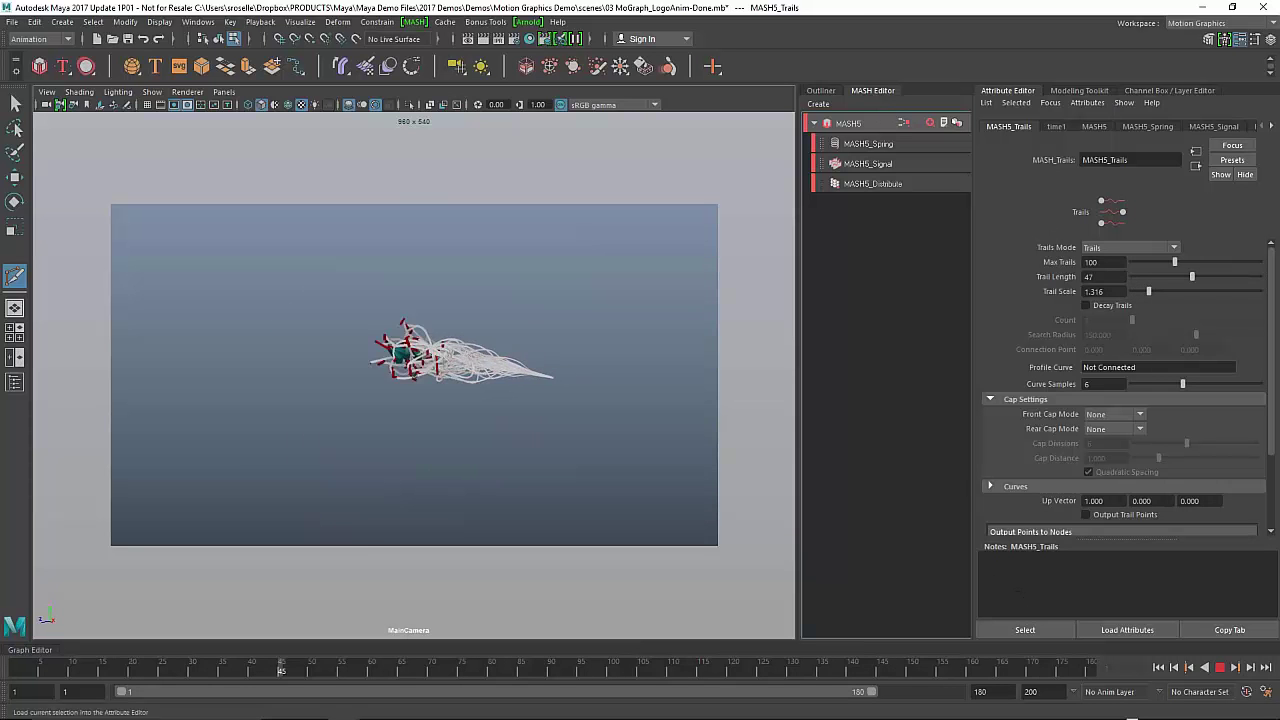
left_click(1221, 668)
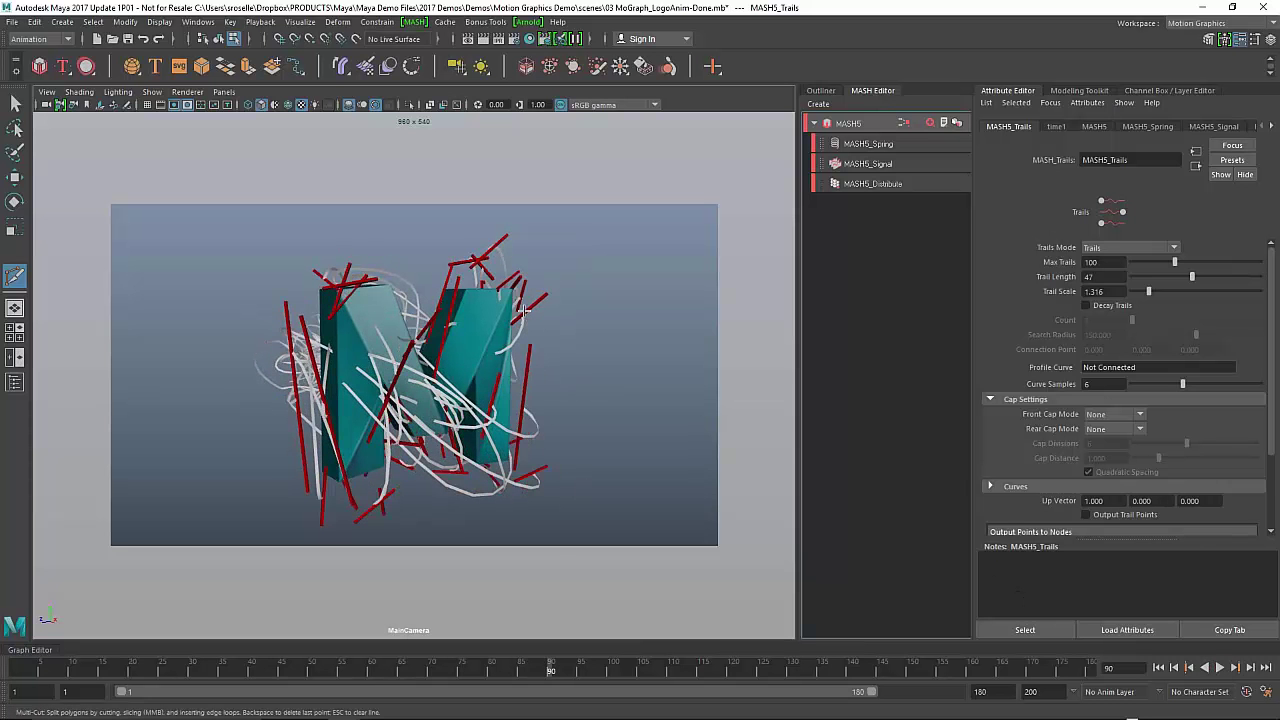
left_click(540, 340)
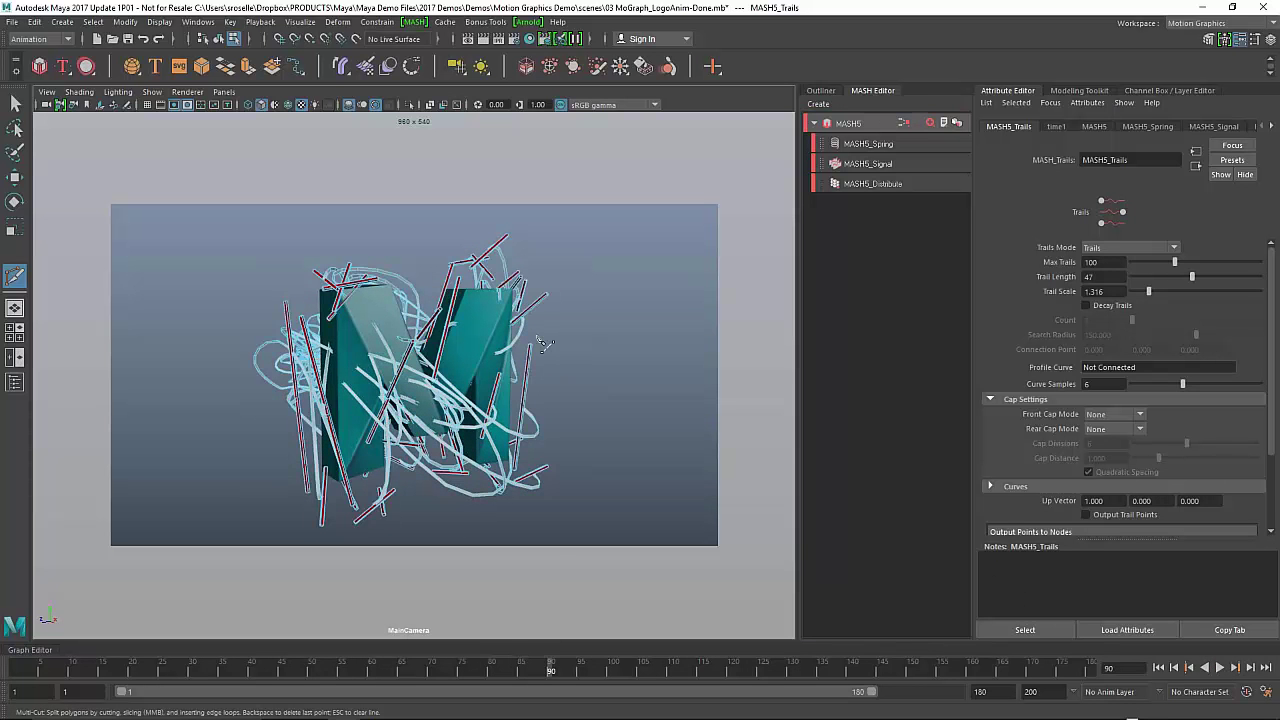
- Assign the existing ai_aqua_light material to the trail object
key("F8")
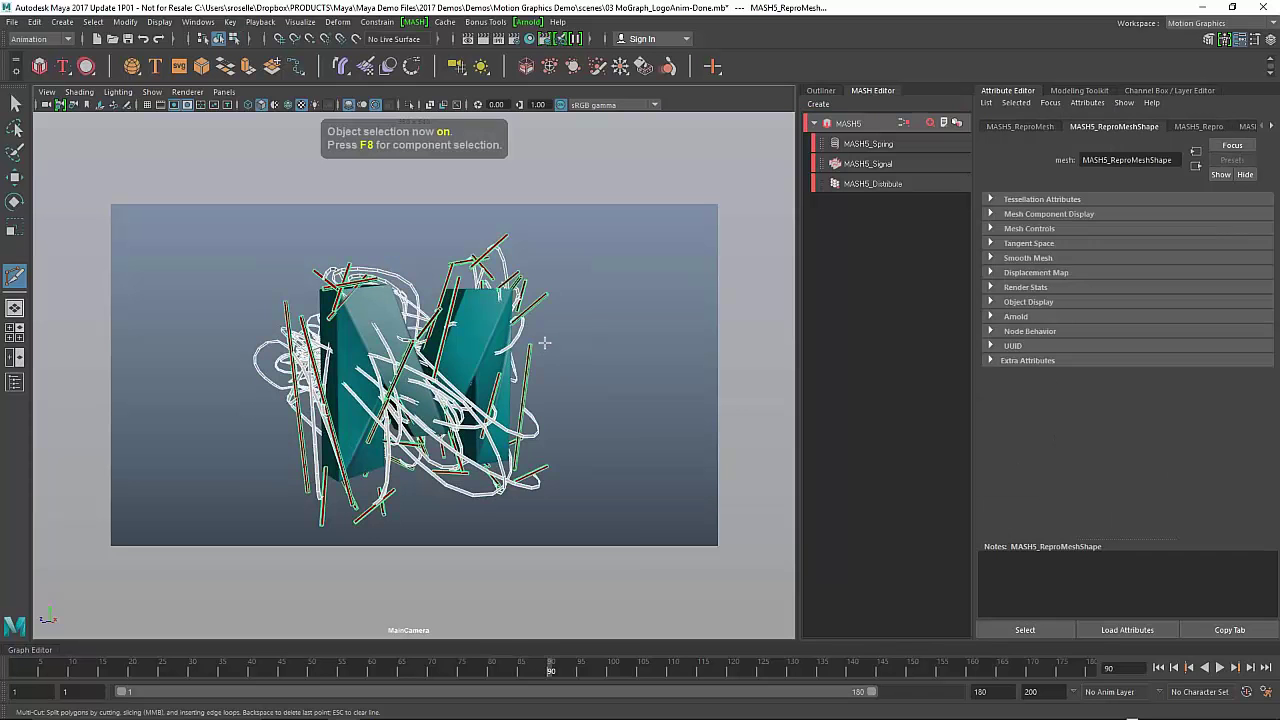
right_click(574, 299)
mouse_move(585, 652)
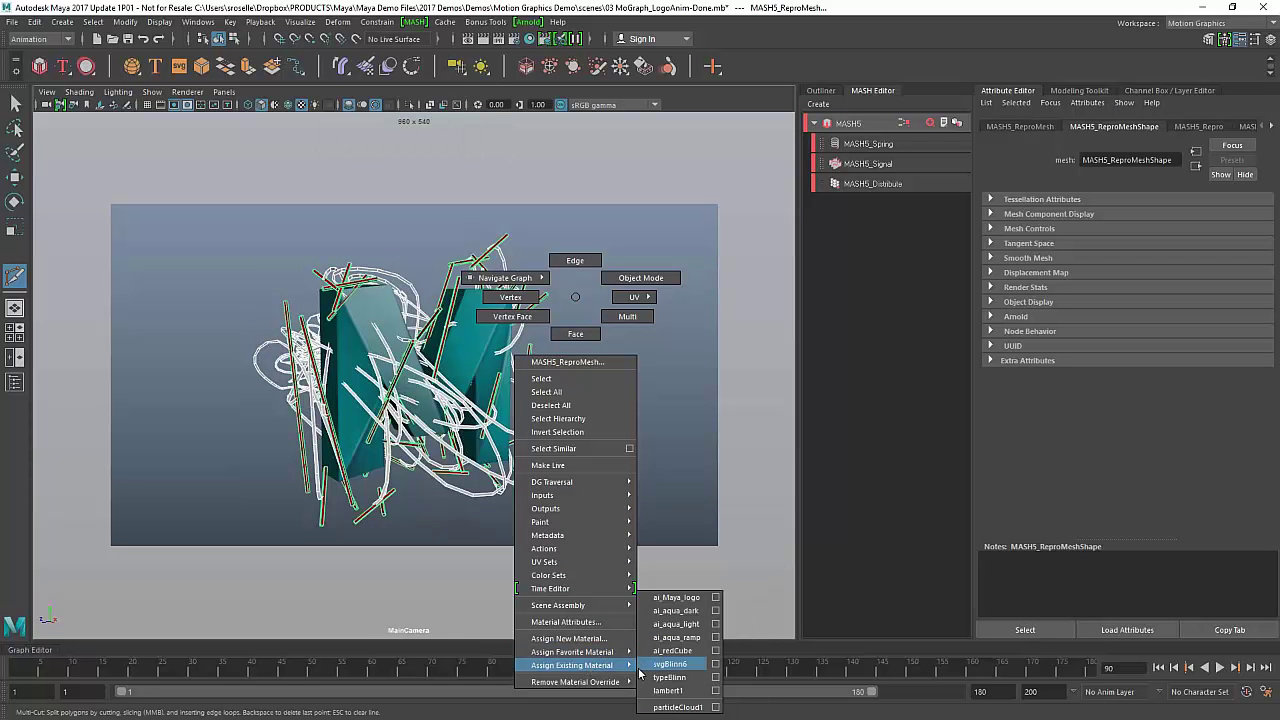
left_click(690, 624)
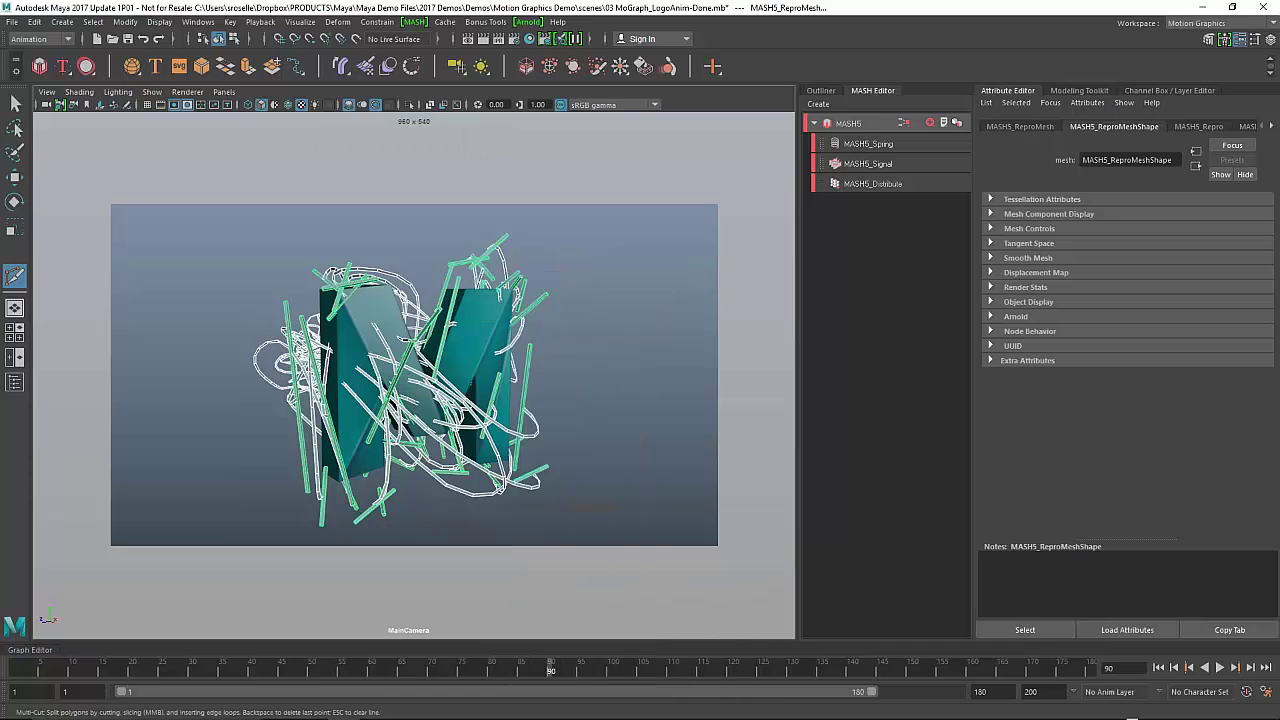
- Deselect everything and play until the M forms with aqua trails
key("q")
left_click(766, 431)
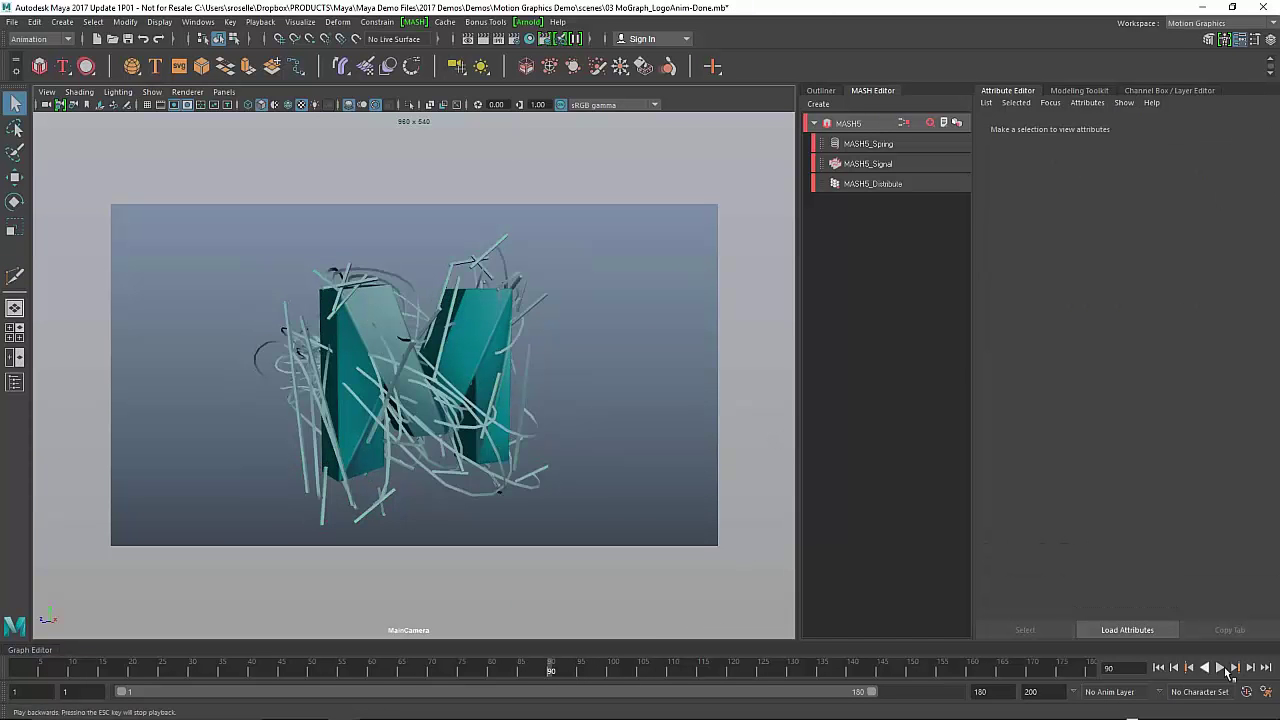
left_click(1220, 667)
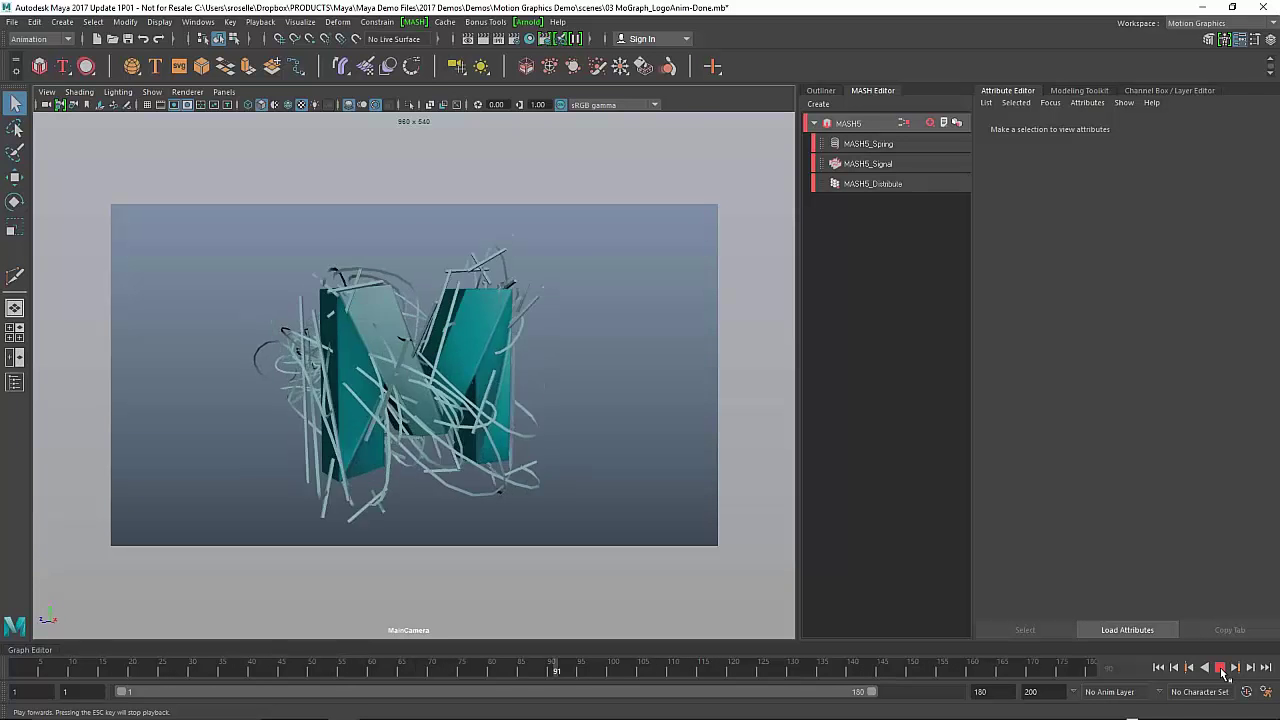
left_click(1221, 668)
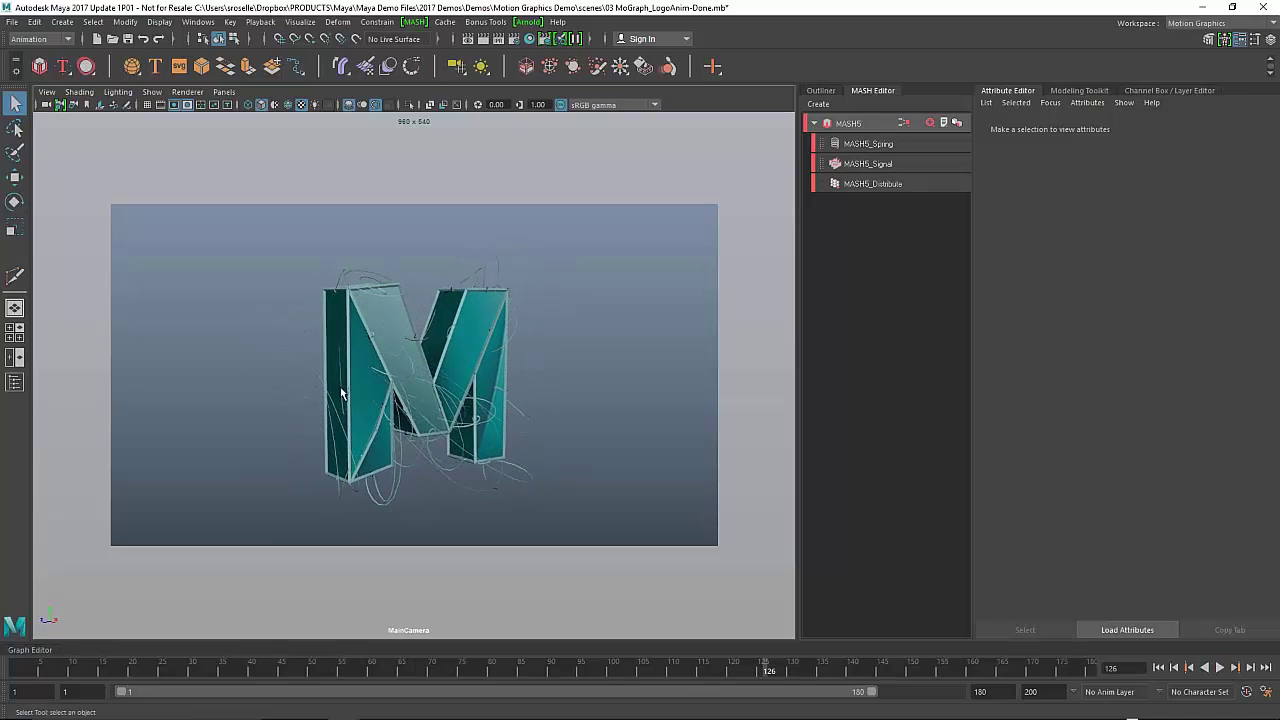
- Open 04 MoGraph_MashAnim-Done.mb without saving the current scene, then play it
left_click(114, 40)
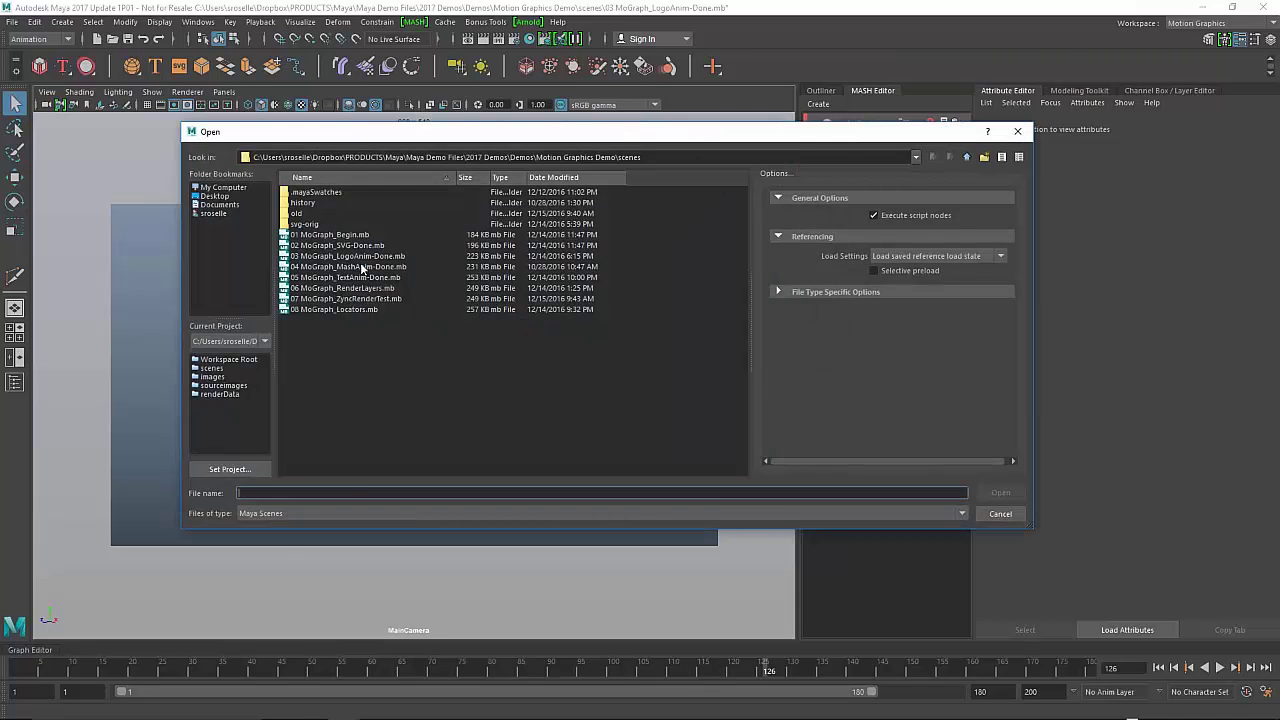
double_click(362, 267)
left_click(640, 374)
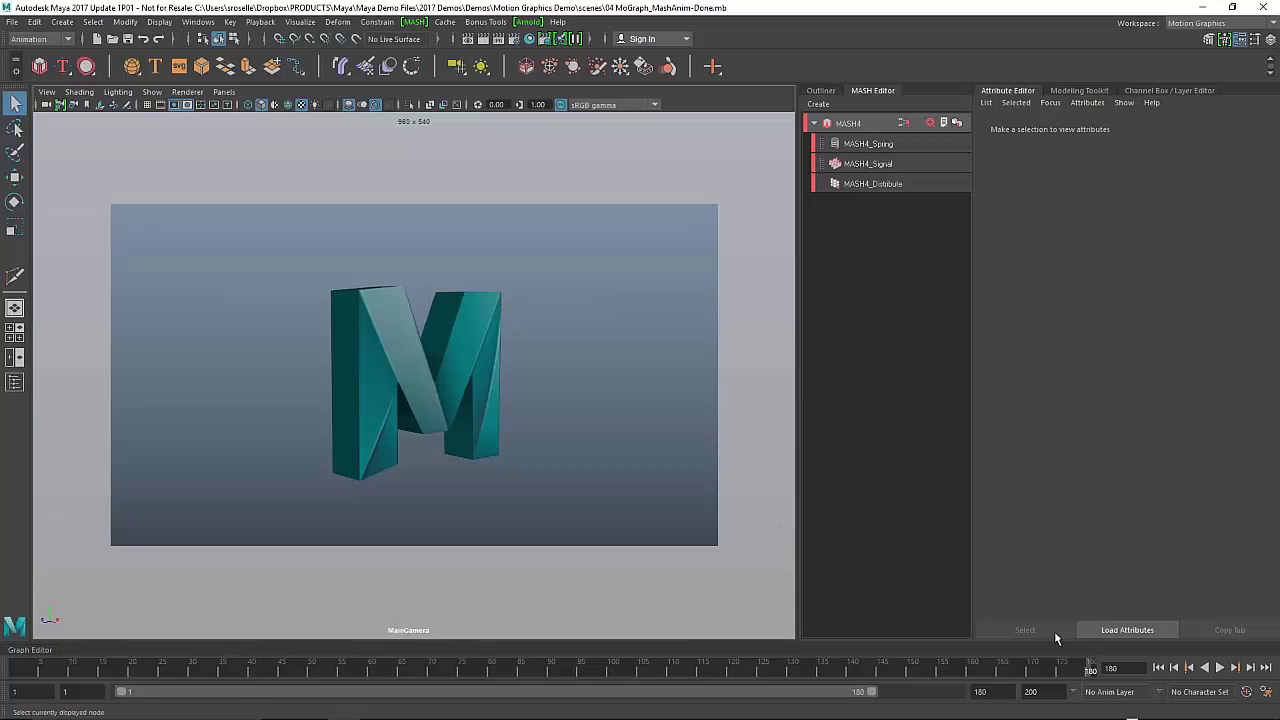
left_click(1219, 667)
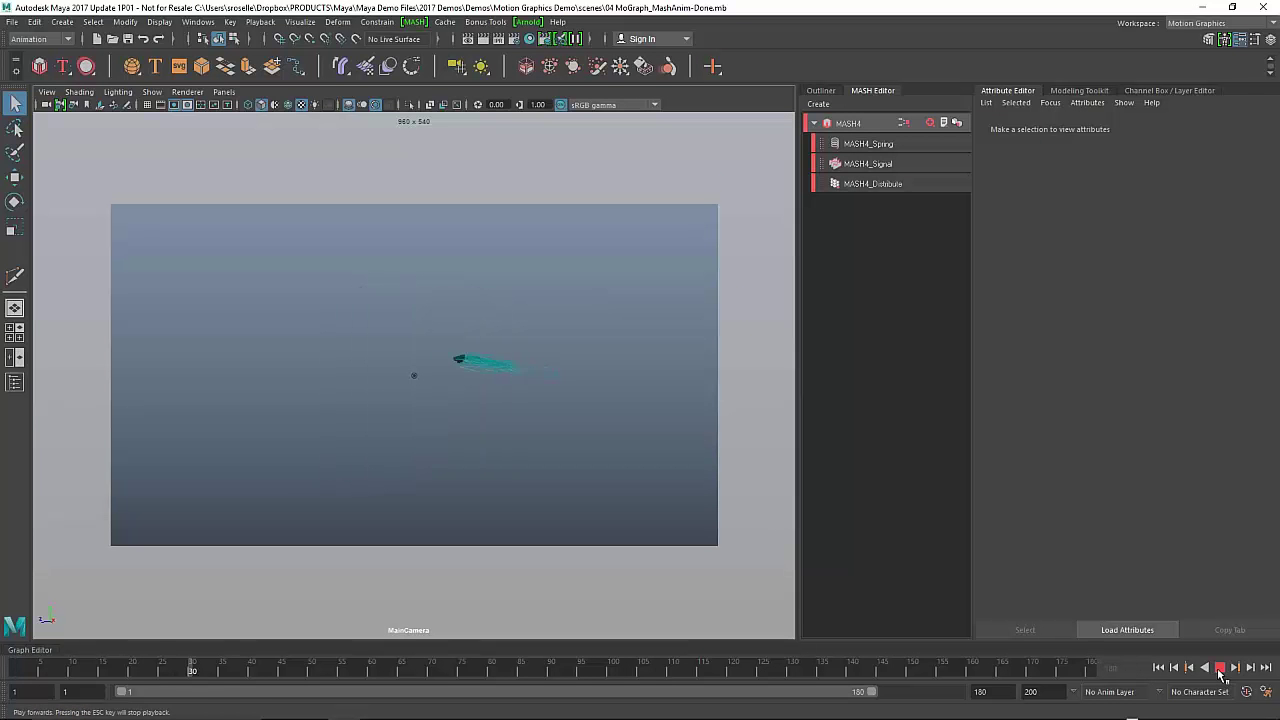